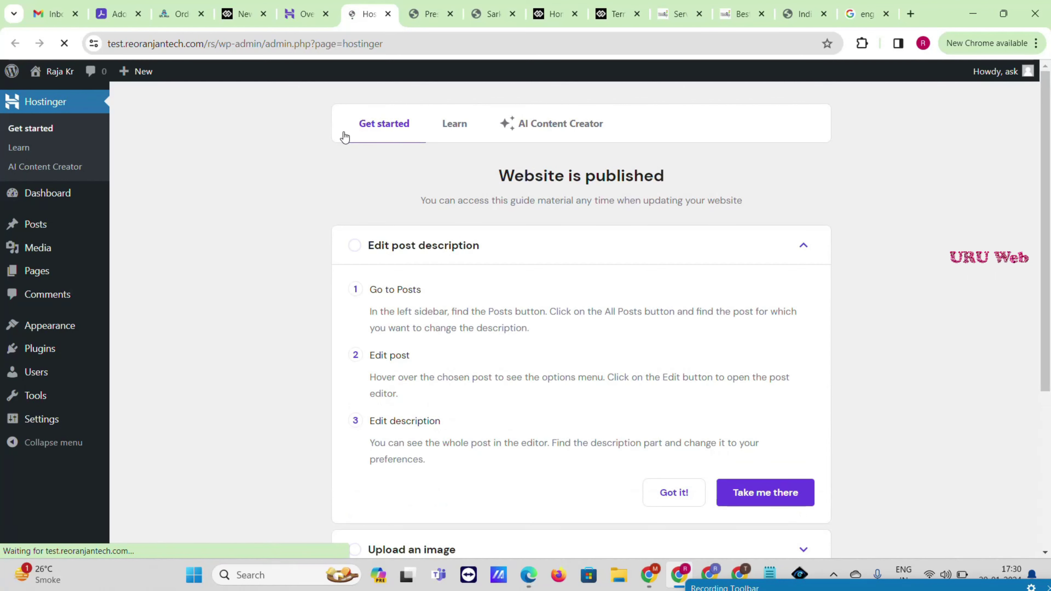
left_click(268, 44)
left_click_drag(109, 44, 297, 43)
key("ctrl+c")
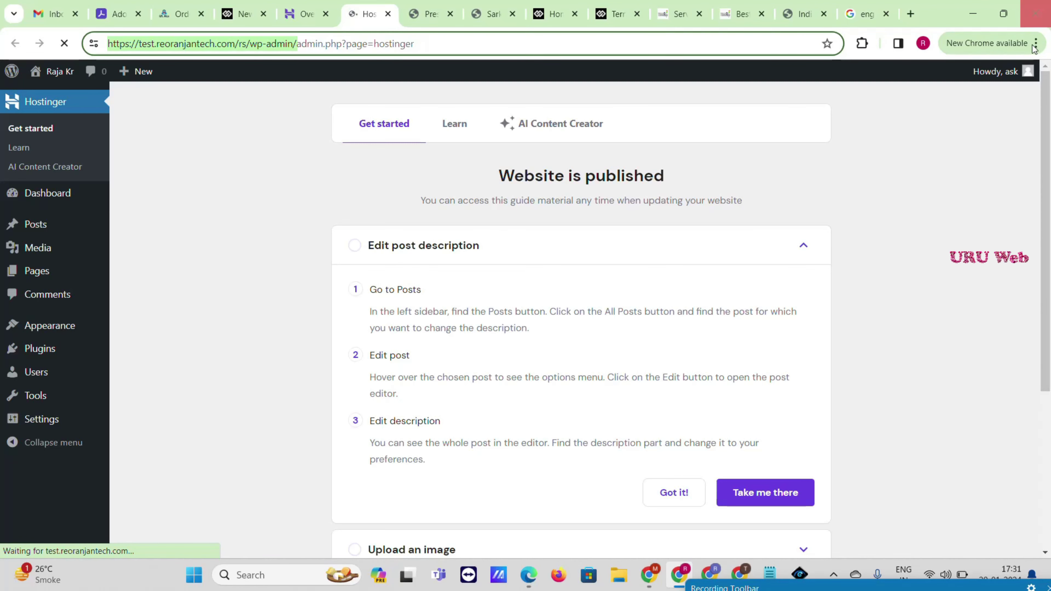
left_click(993, 43)
left_click(849, 153)
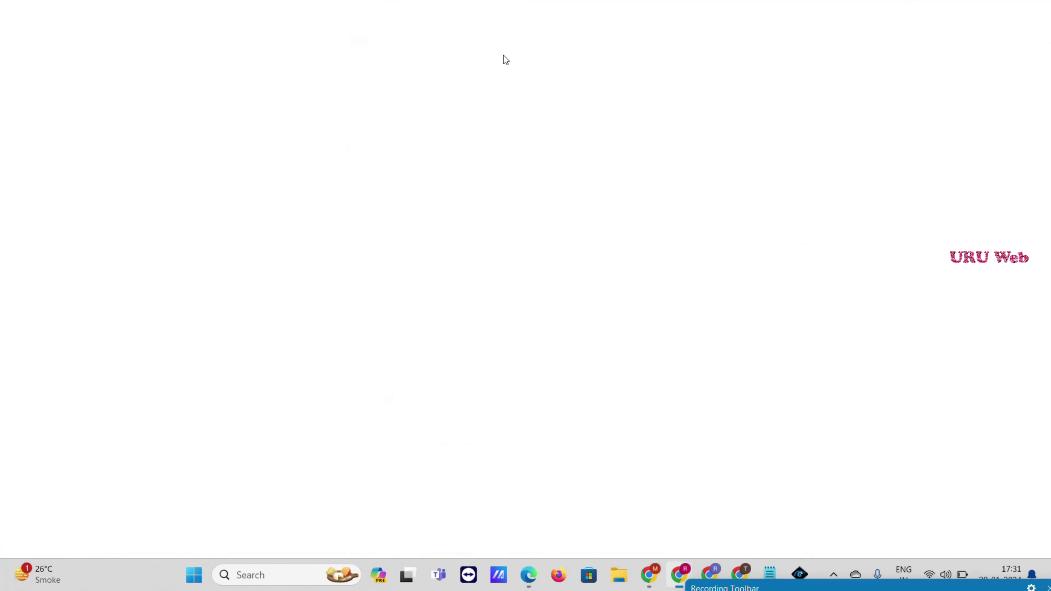
key("ctrl+v")
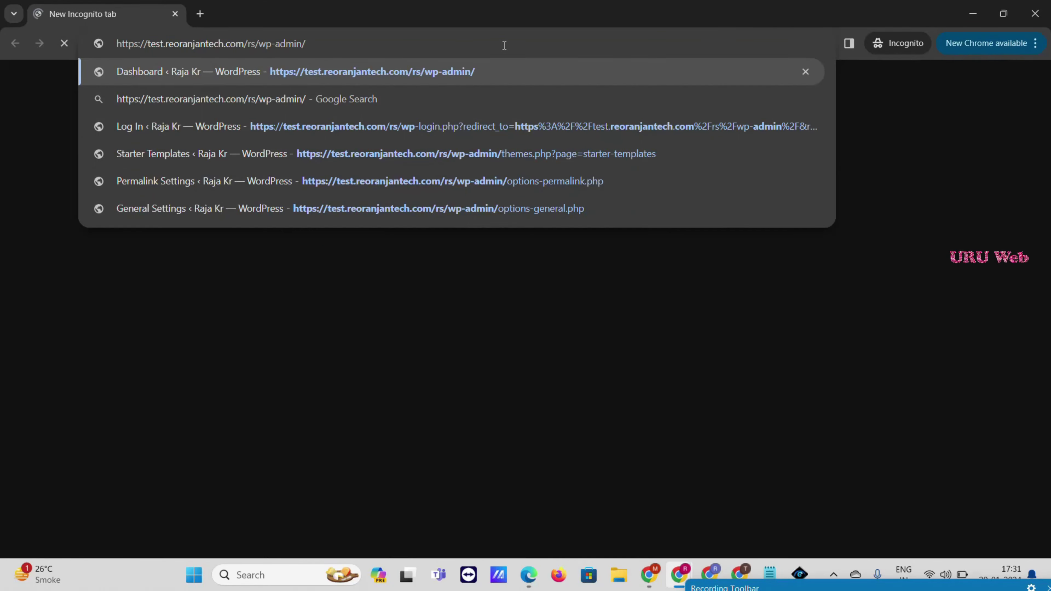
key("Return")
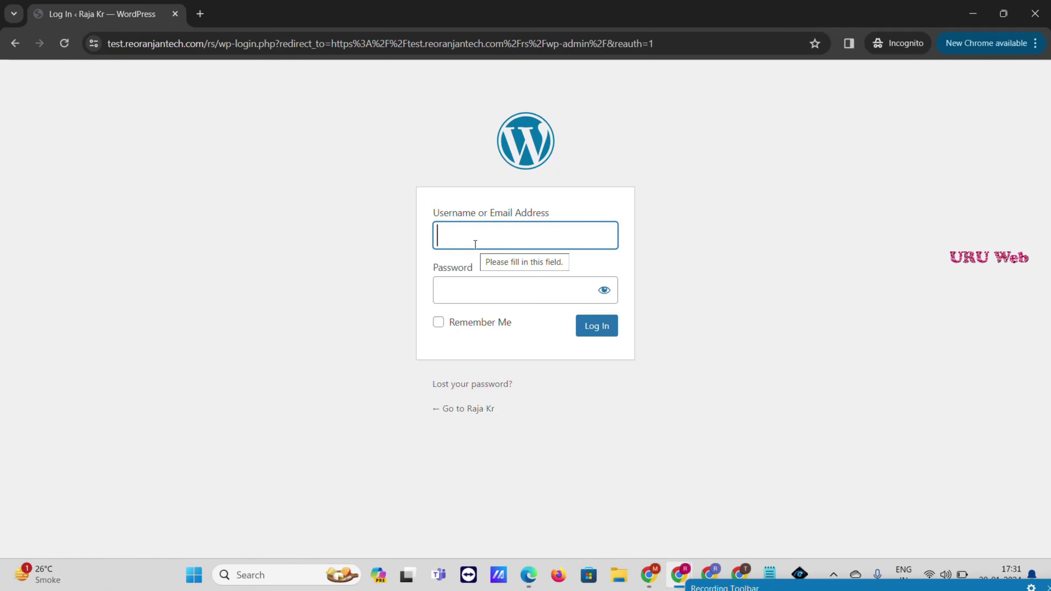
Step: Log in to the WordPress admin with the account username and password
type("ask")
left_click(490, 295)
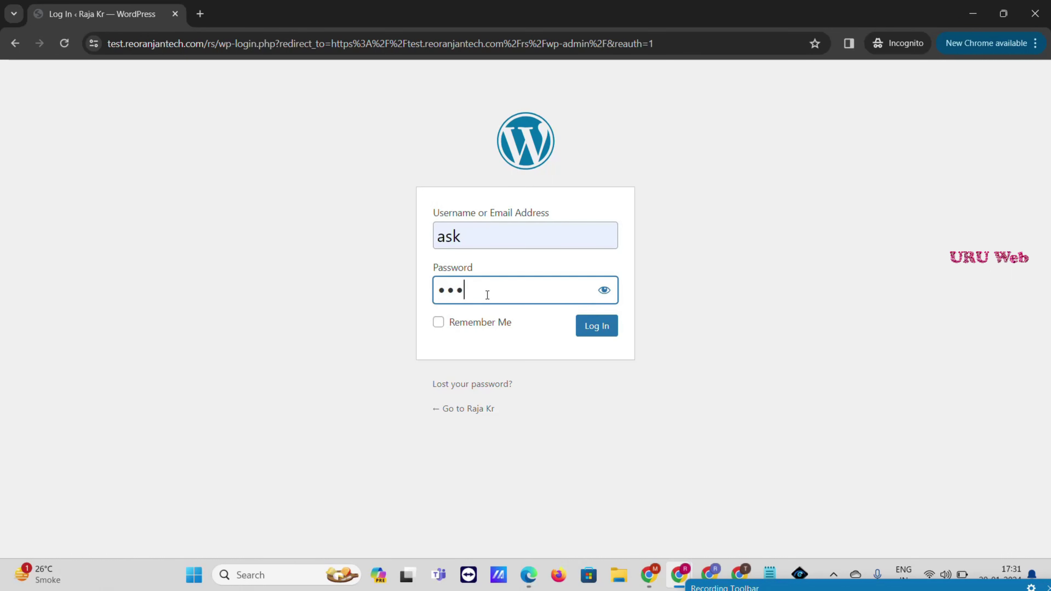
type("••••••••")
left_click(591, 332)
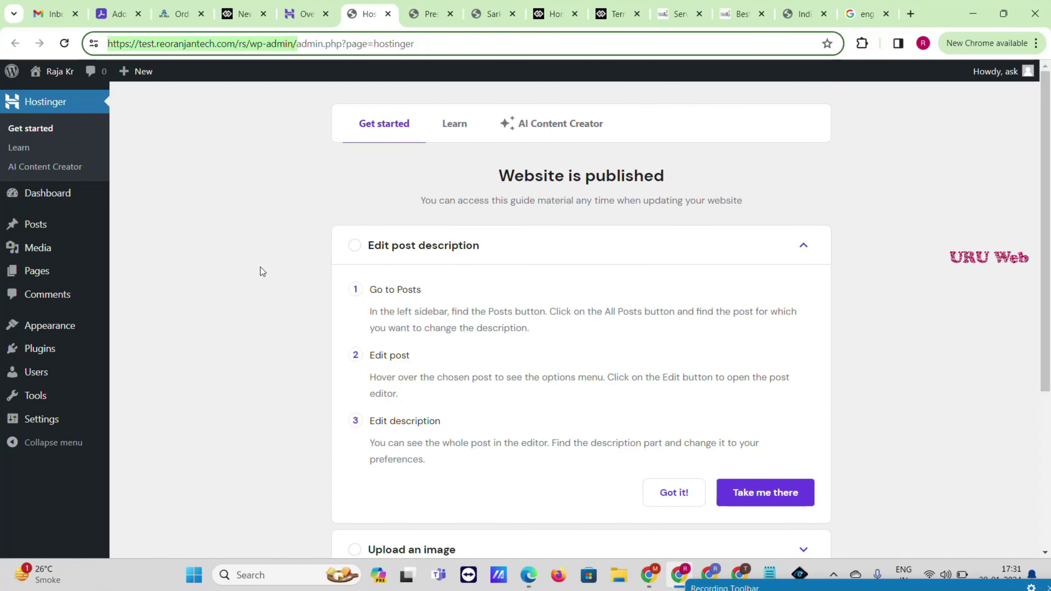
Step: In the regular browser window's WordPress admin, set the timezone to UTC+5:30 in General Settings and save the changes
mouse_move(30, 422)
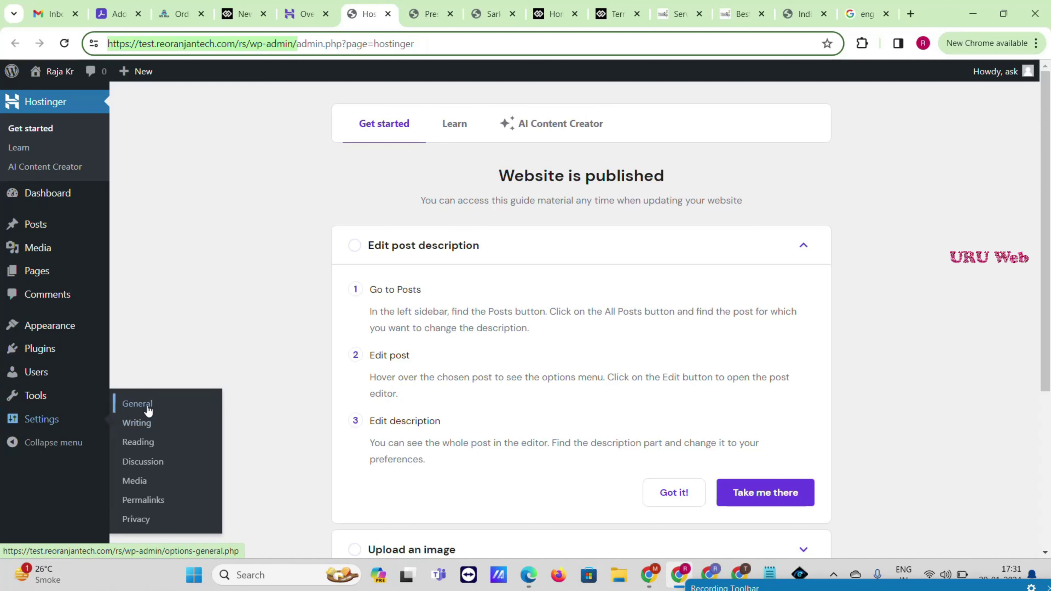
left_click(137, 404)
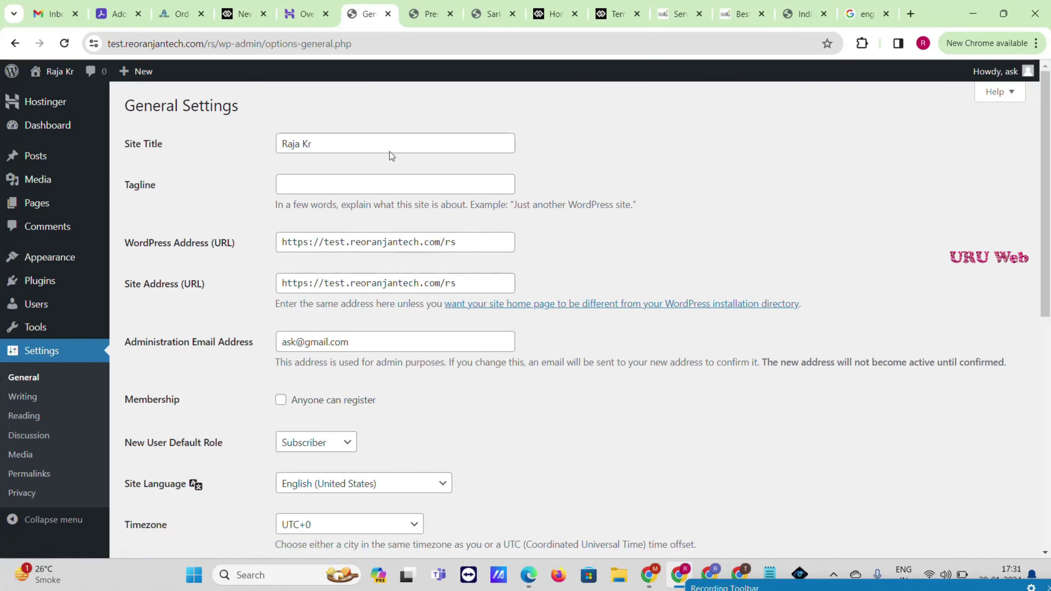
left_click(313, 189)
left_click(382, 224)
scroll(321, 263, "down", 5)
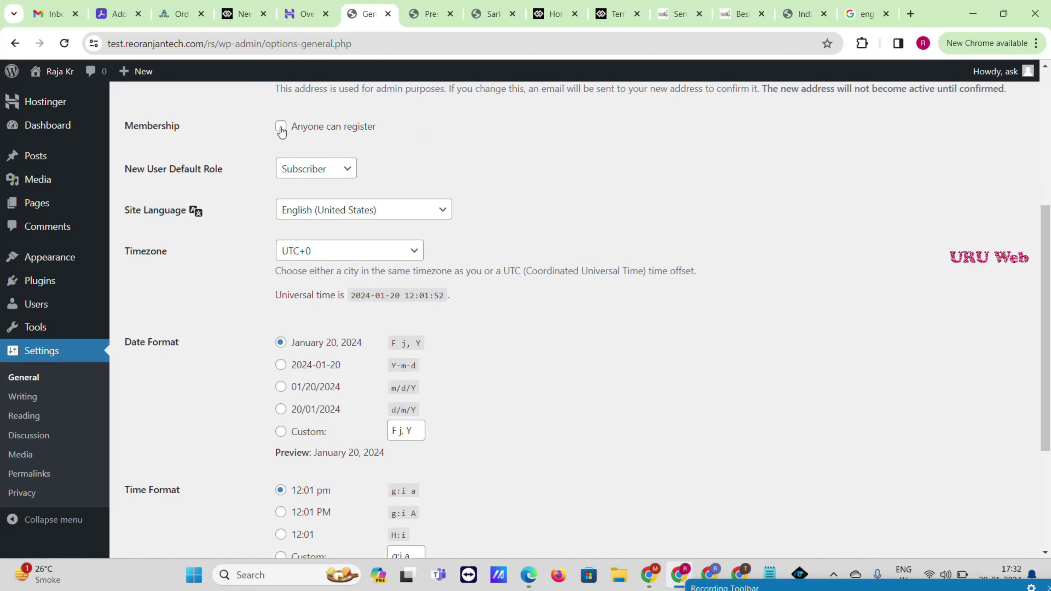
scroll(287, 204, "down", 2)
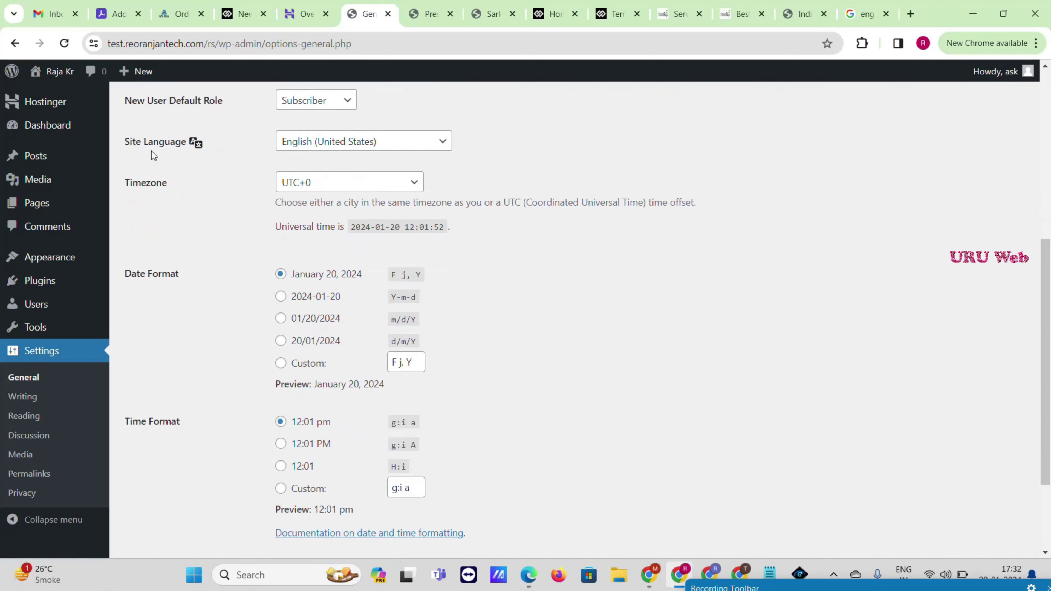
left_click(370, 189)
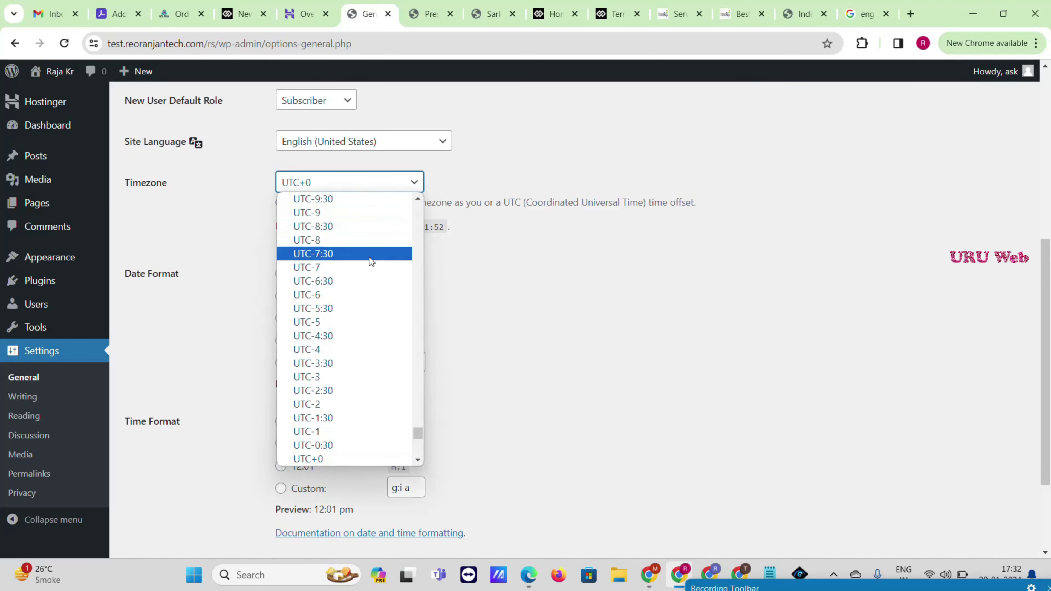
scroll(359, 387, "down", 5)
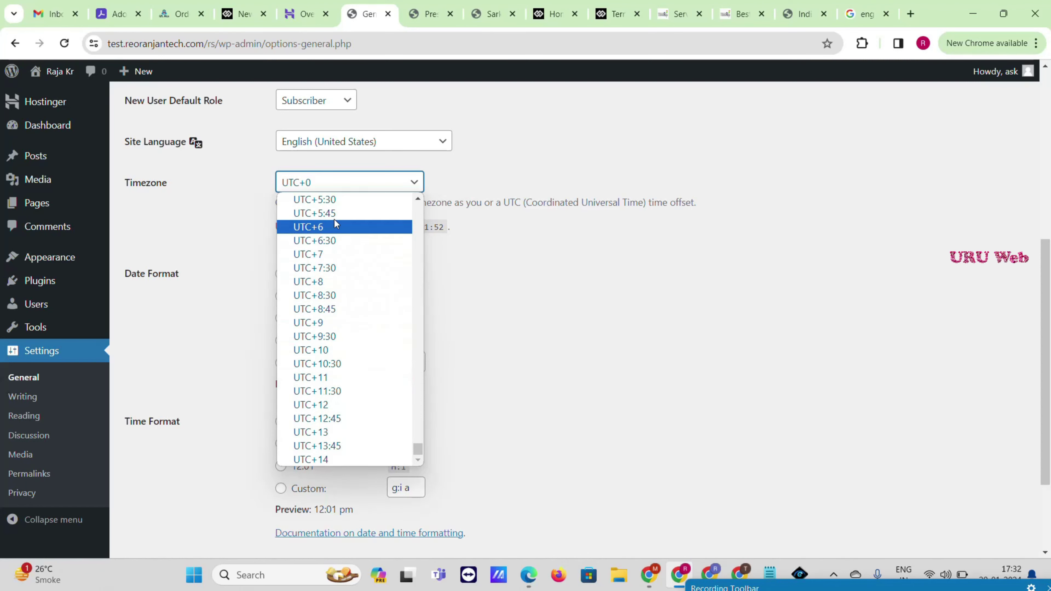
left_click(334, 202)
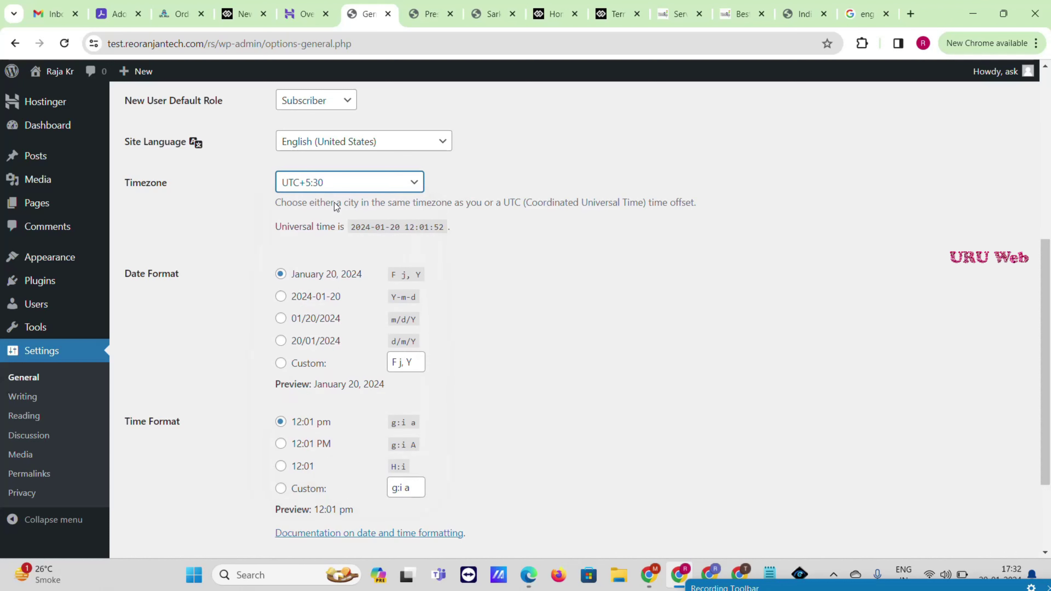
scroll(314, 224, "down", 3)
left_click(170, 491)
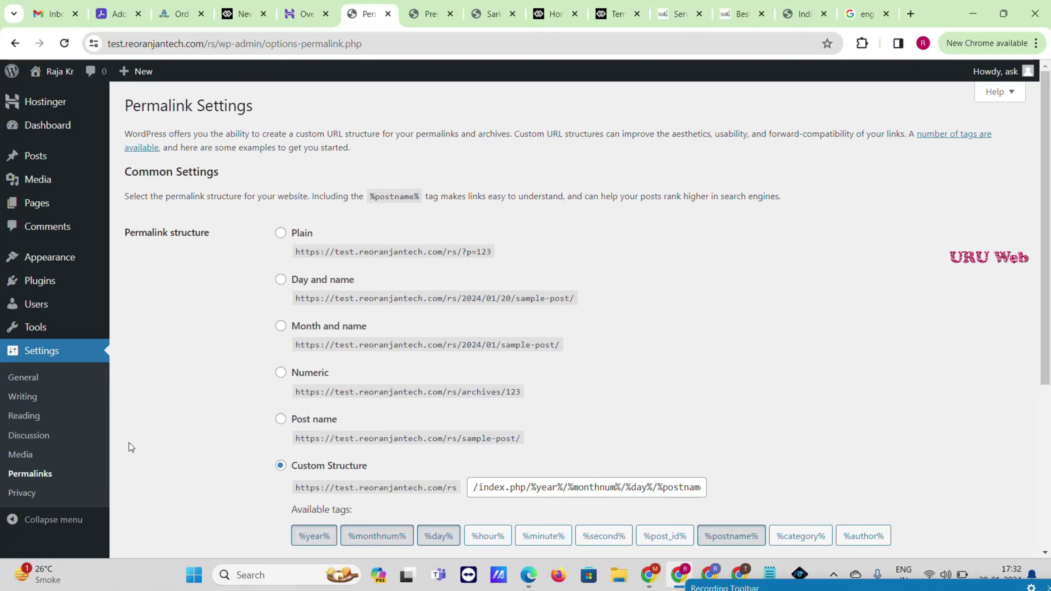
Step: Set the permalink structure to Post name in Permalink Settings and save the changes
left_click(281, 420)
scroll(351, 410, "down", 5)
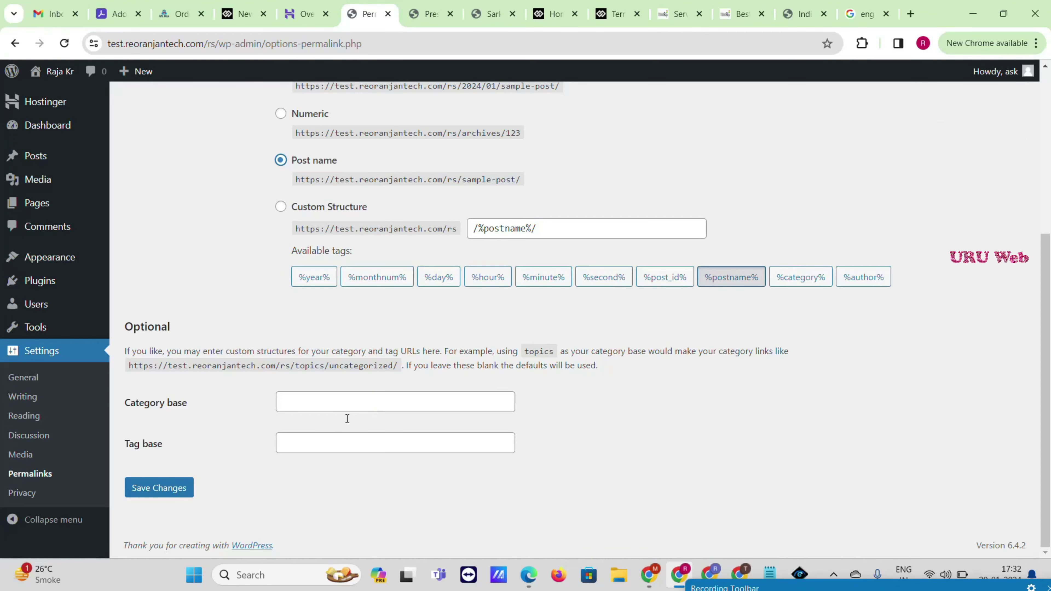
left_click(173, 491)
Step: Open the live site in a new browser tab and look through its home page from the hero to the testimonial section
mouse_move(23, 82)
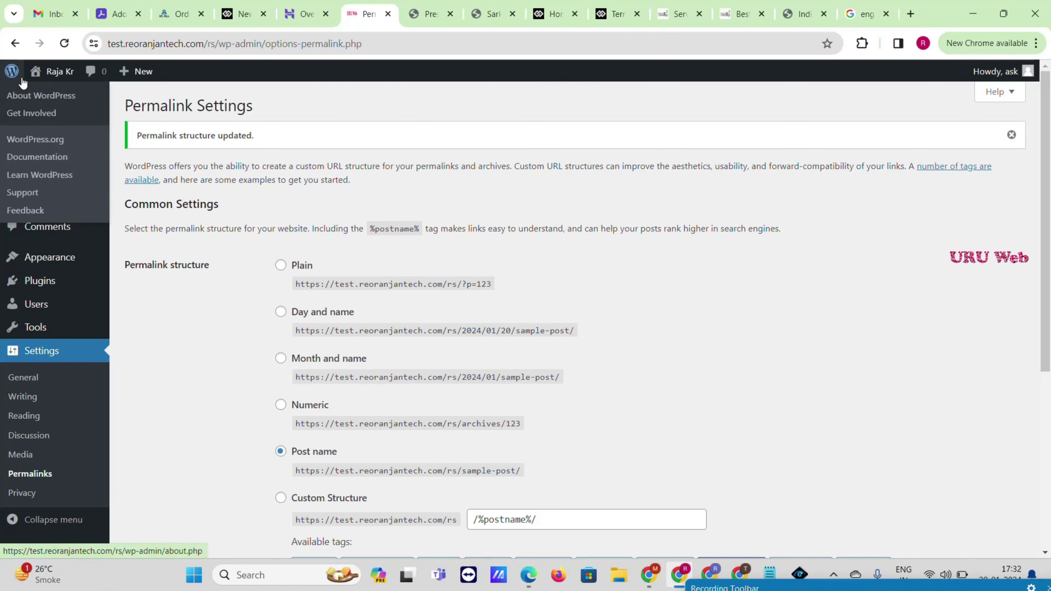
mouse_move(61, 77)
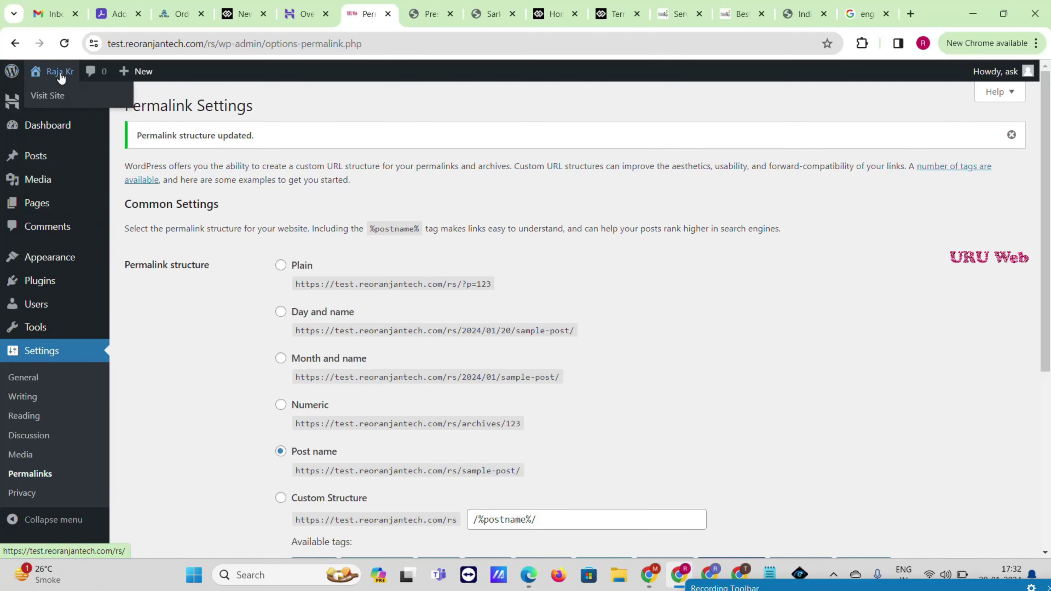
right_click(54, 95)
left_click(74, 110)
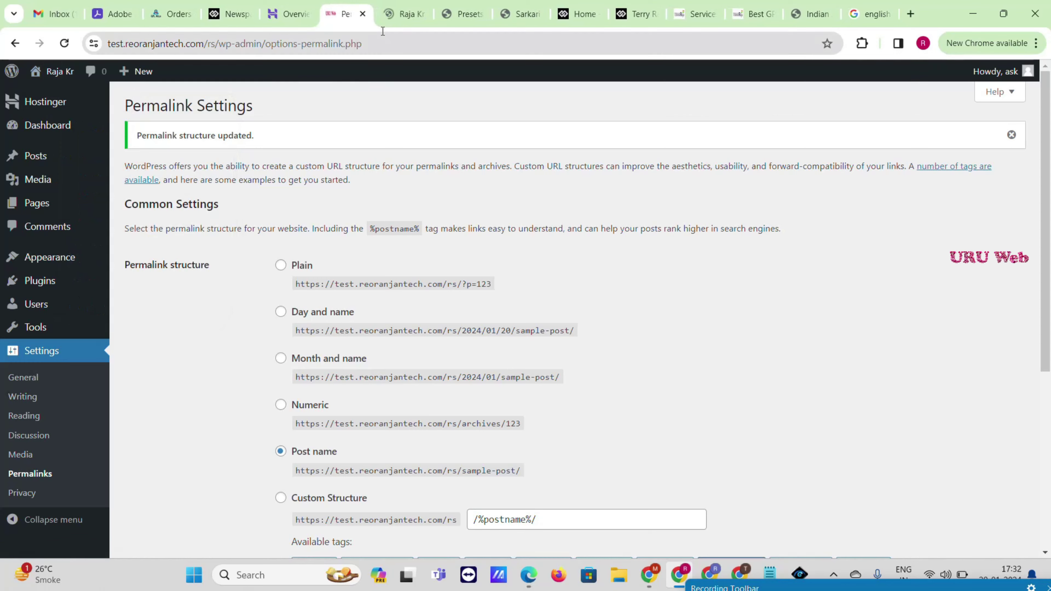
left_click(408, 14)
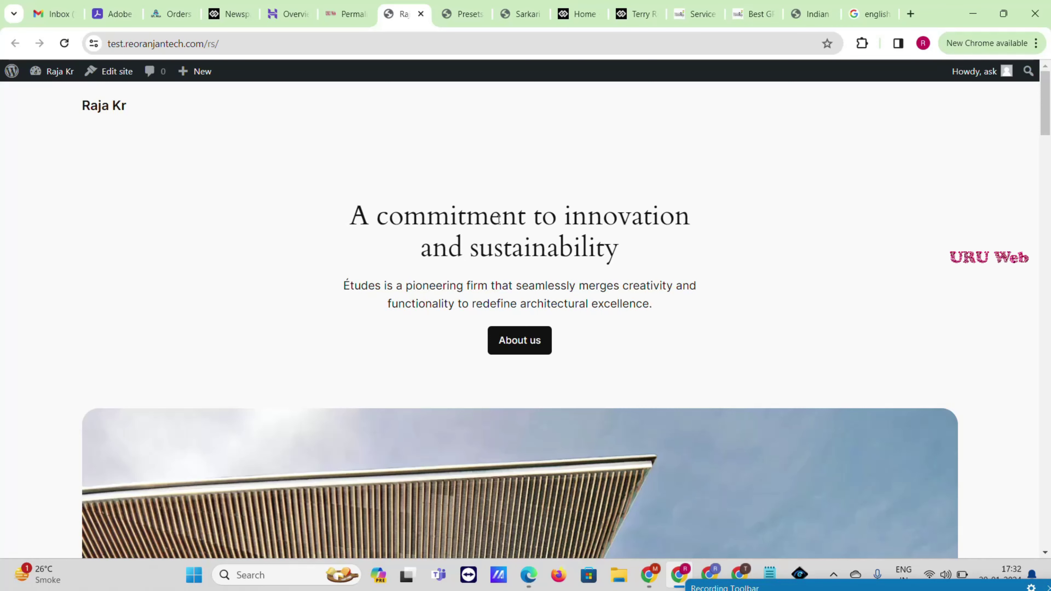
scroll(579, 264, "down", 15)
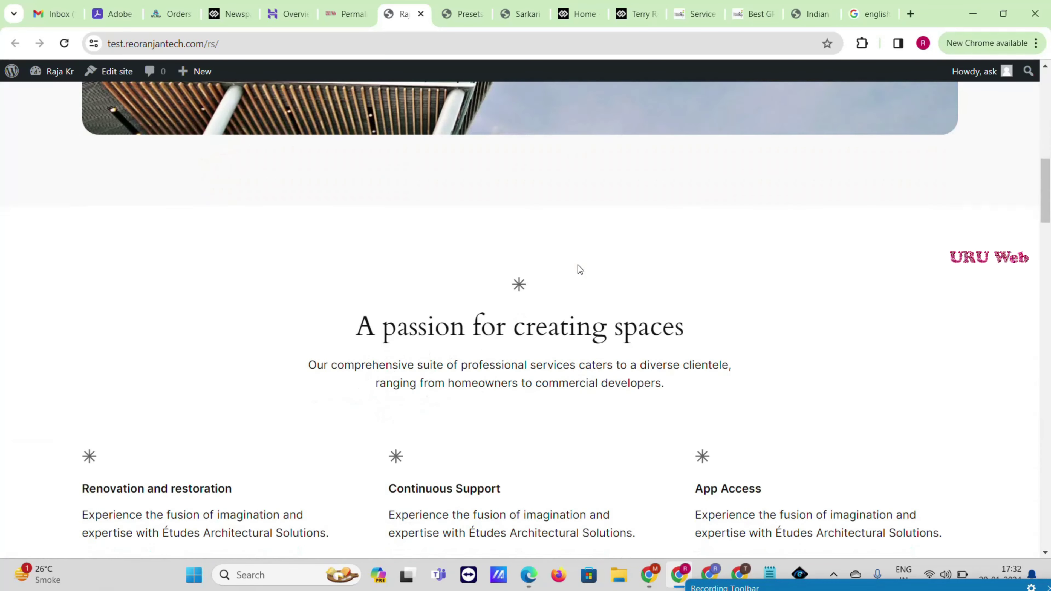
scroll(578, 266, "down", 20)
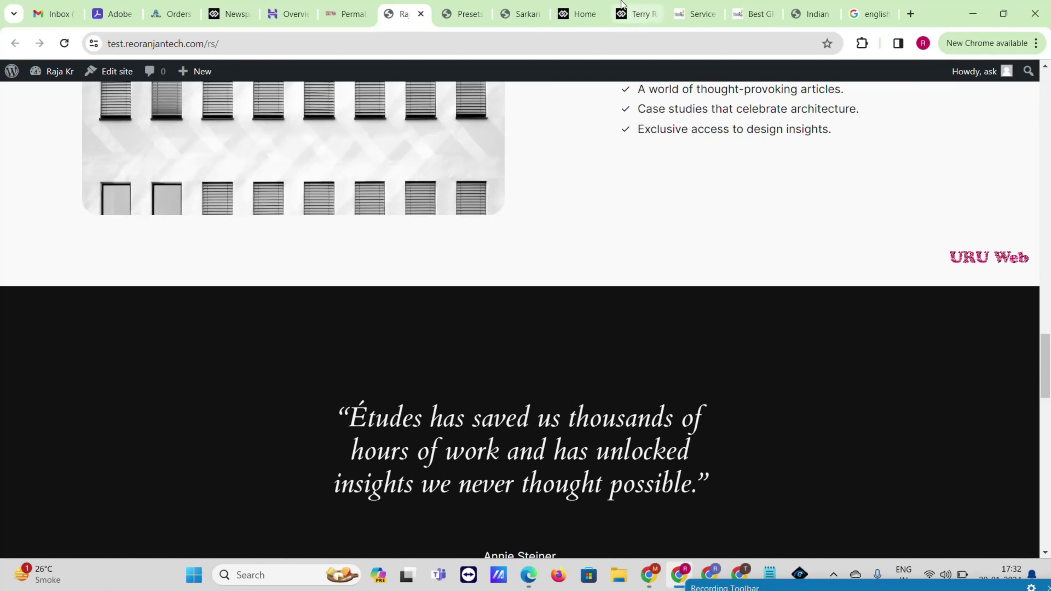
Step: Switch to the tagDiv Doctors demo and view its home page and navigation as the reference design
left_click(633, 5)
scroll(571, 121, "up", 10)
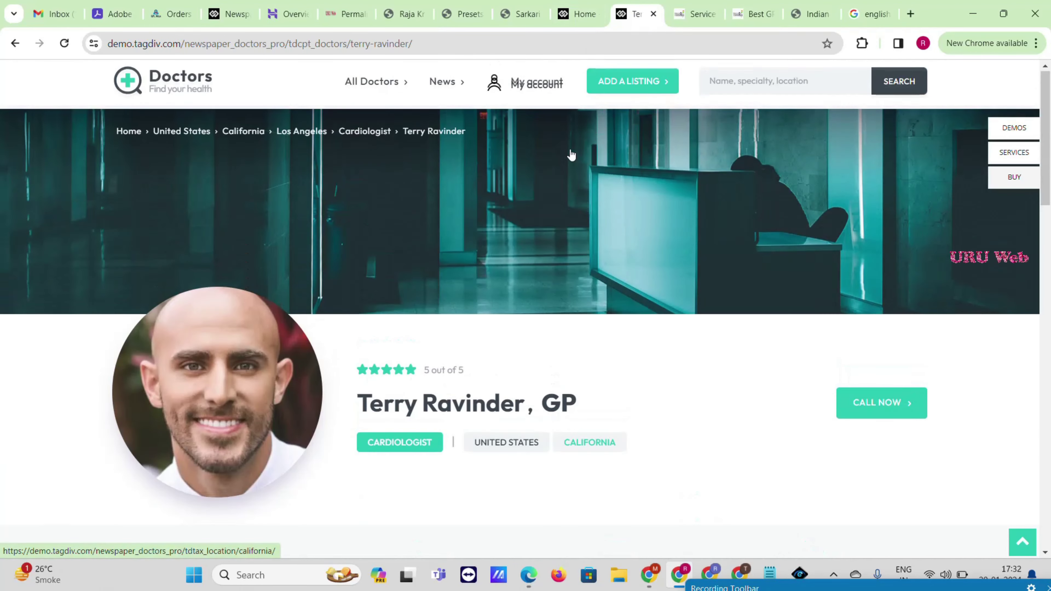
left_click(178, 98)
mouse_move(375, 84)
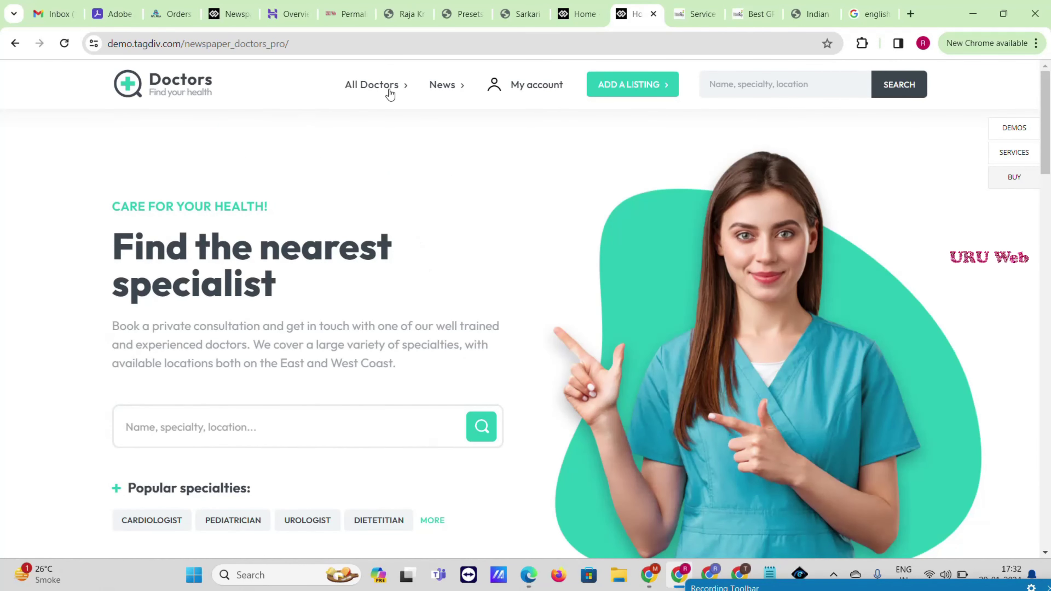
Step: Return to the WordPress admin and open the zip upload form for adding a new theme
left_click(414, 12)
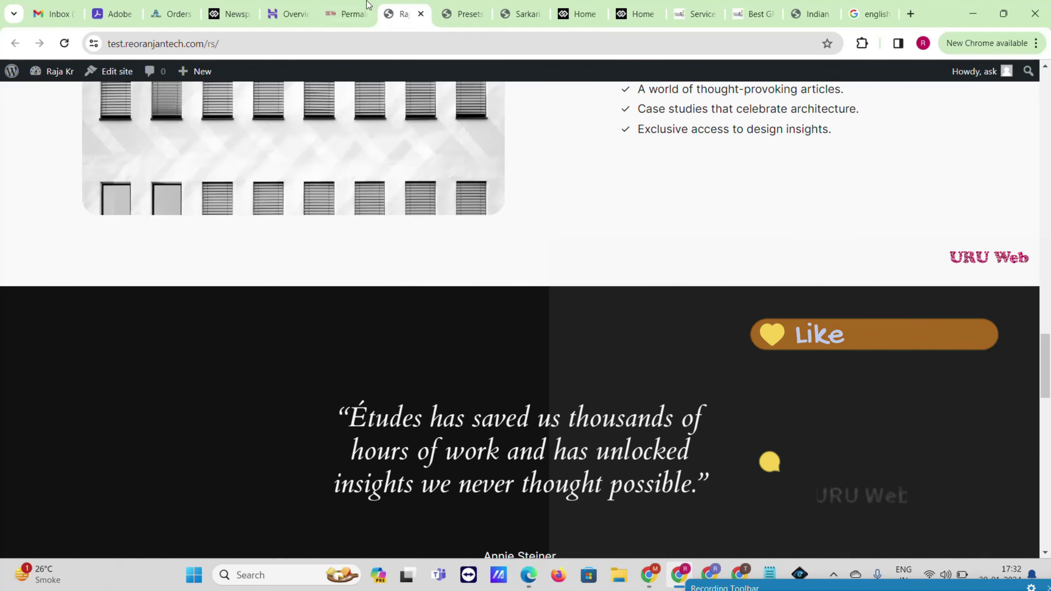
left_click(367, 8)
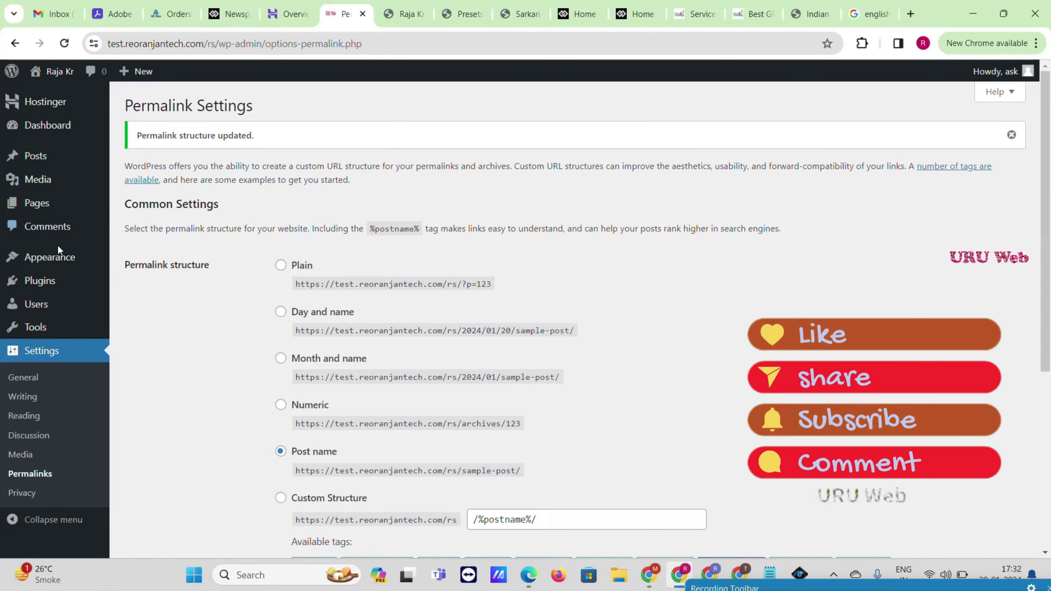
mouse_move(37, 254)
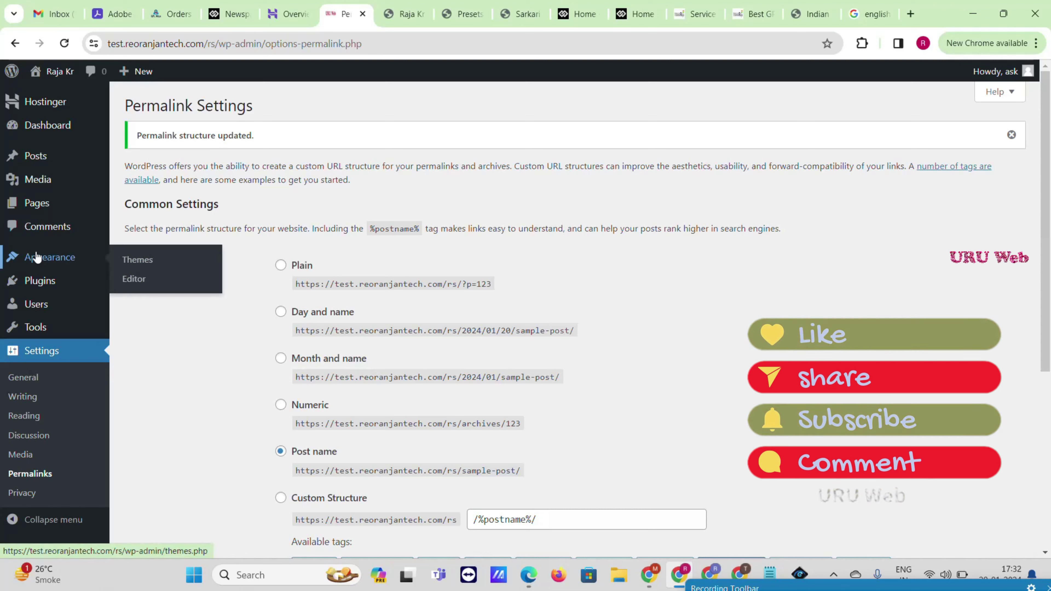
left_click(142, 261)
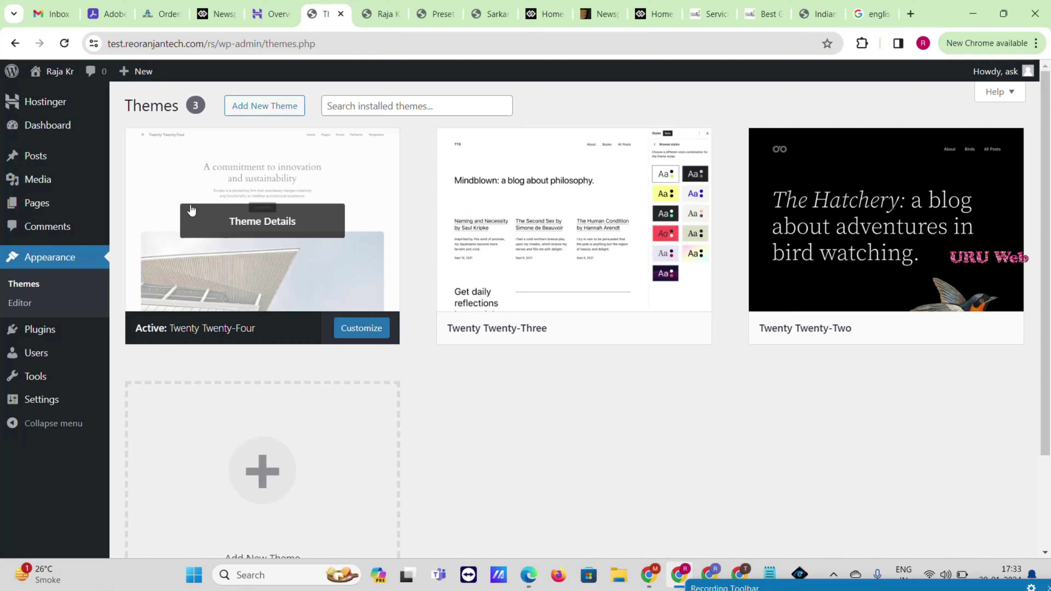
mouse_move(752, 279)
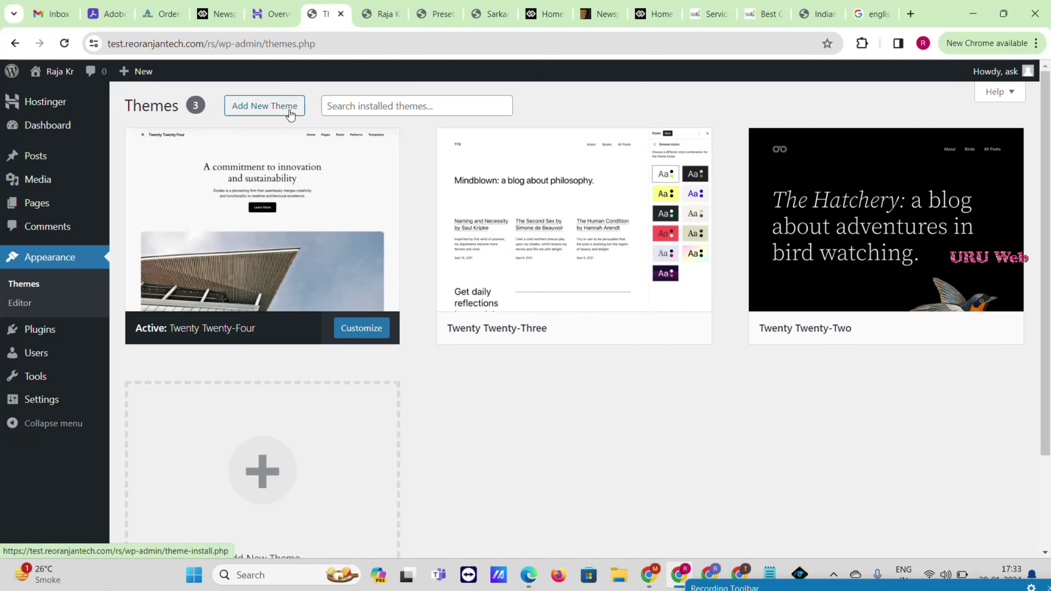
left_click(265, 106)
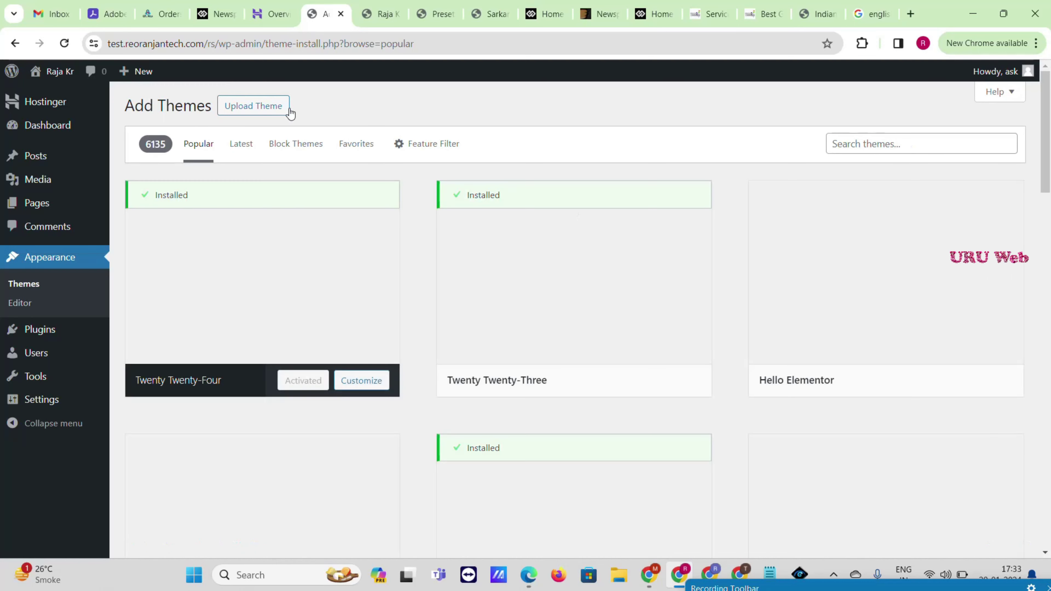
left_click(259, 110)
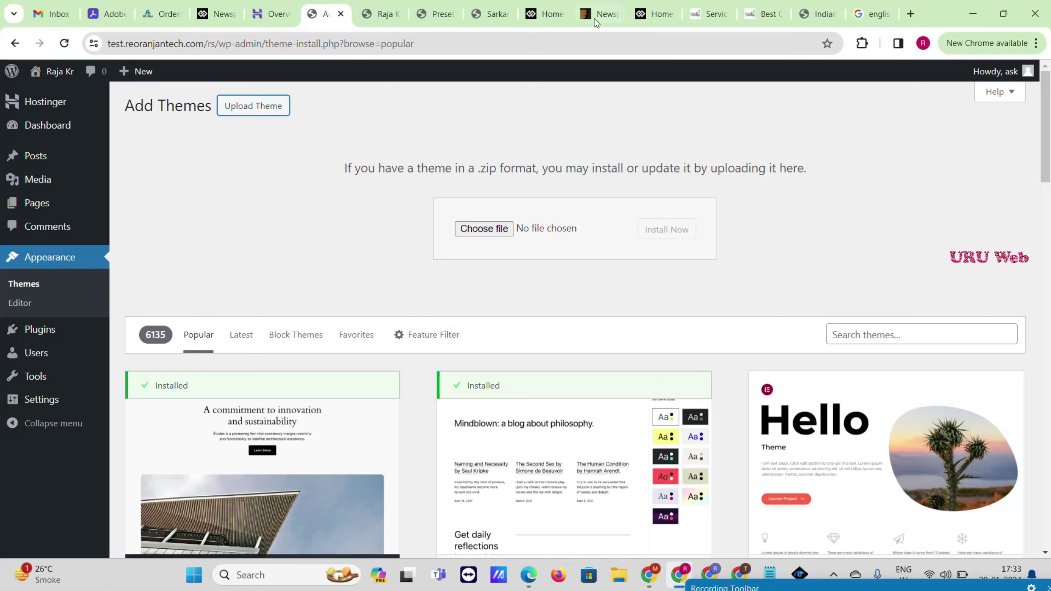
Step: Check the Newspaper theme's product page on ThemeForest and search ThemeRaja for "newspaper 12"
left_click(596, 5)
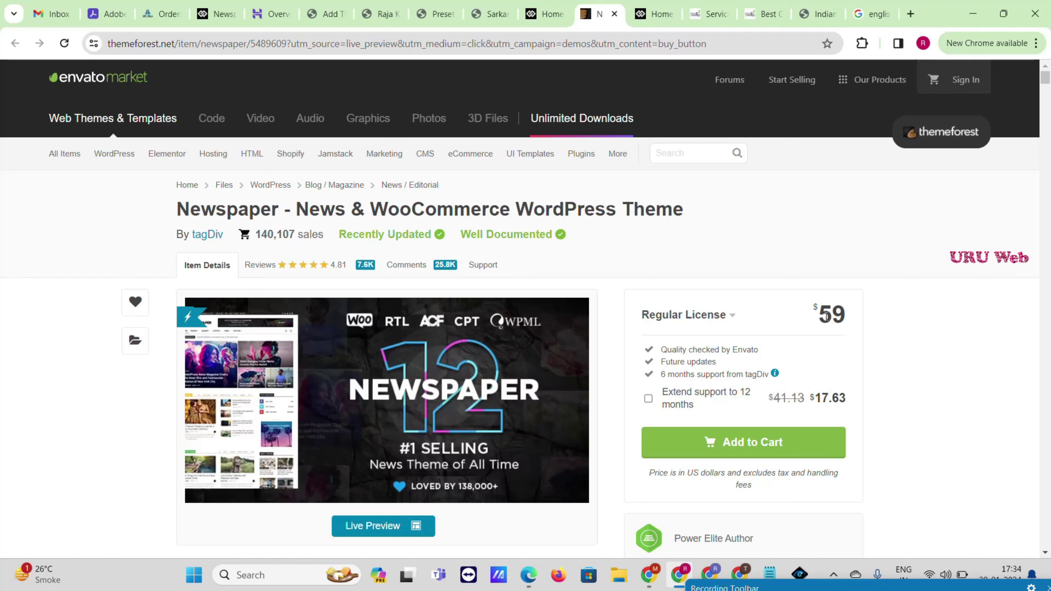
left_click(763, 14)
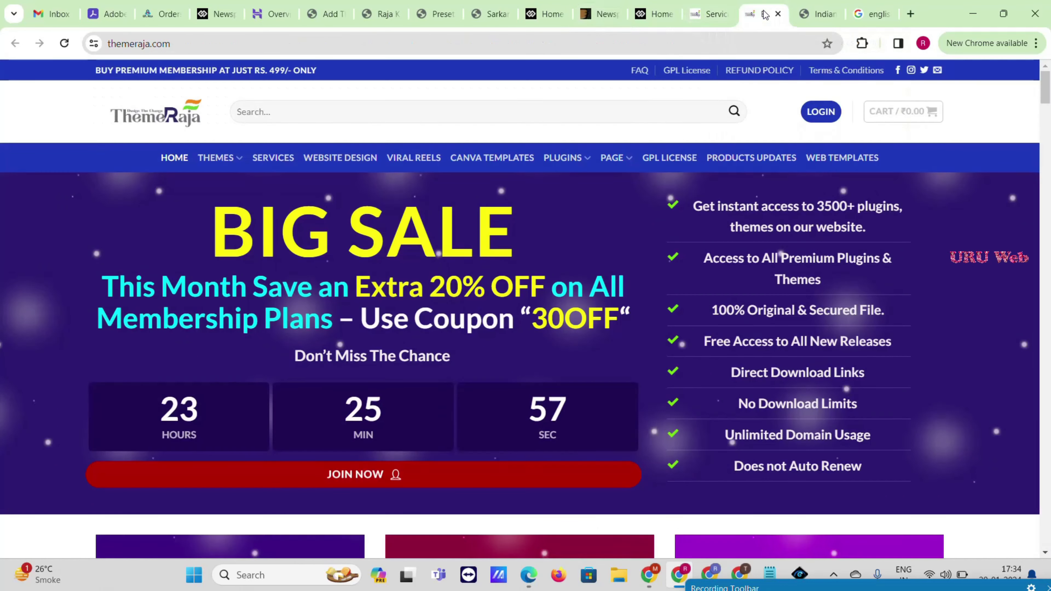
left_click(411, 112)
type("newspaper 12")
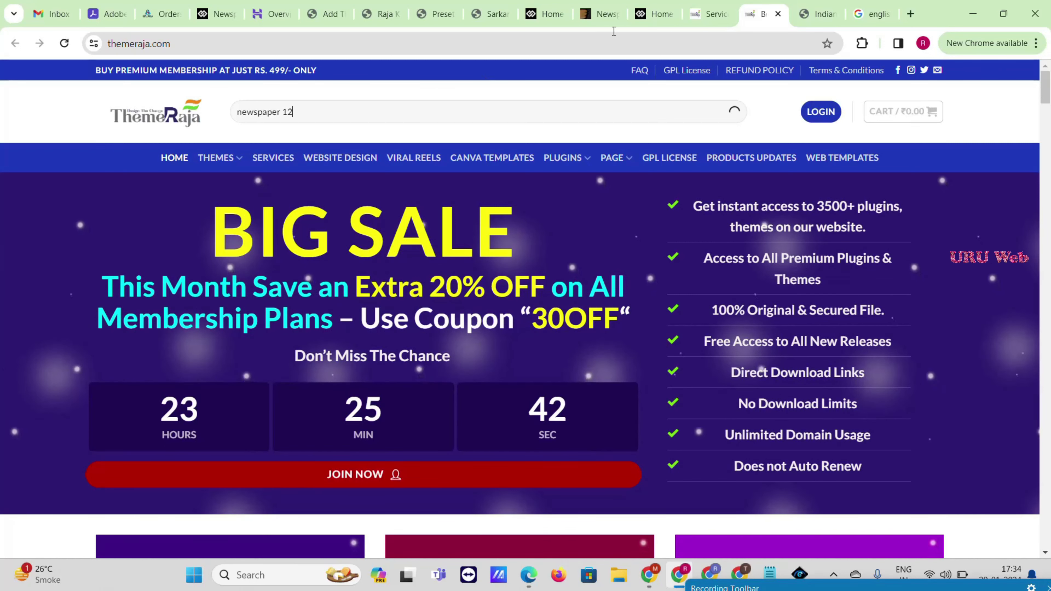
left_click(603, 5)
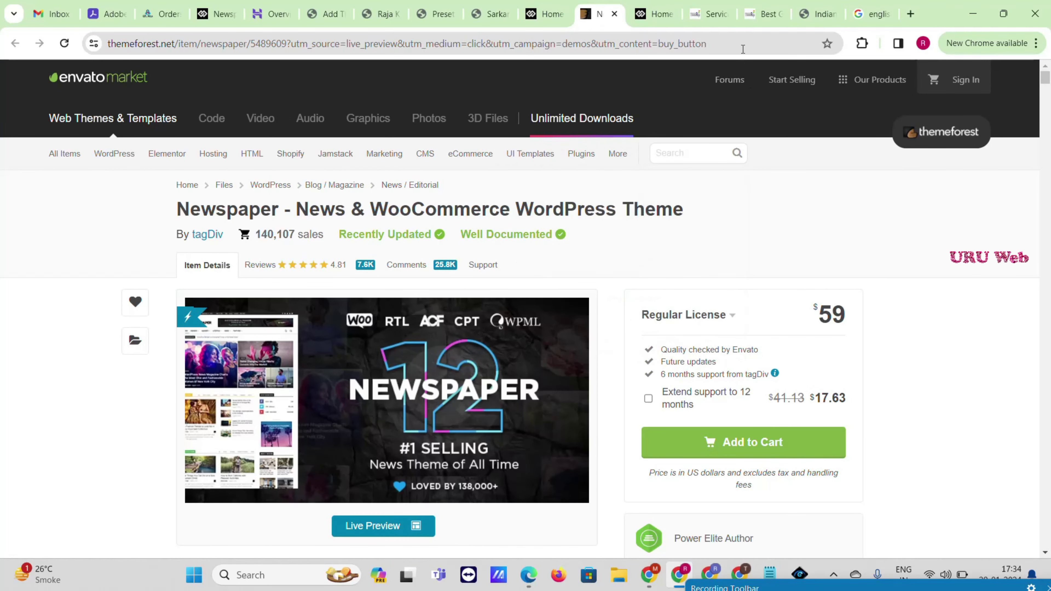
left_click(762, 14)
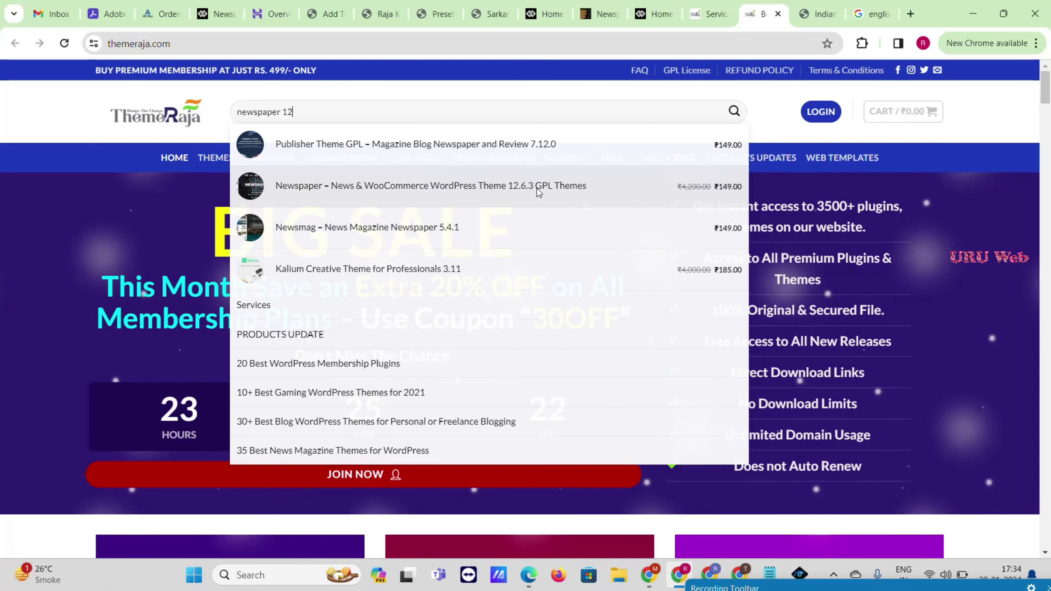
Step: Review ThemeRaja's product page for the Newspaper WordPress Theme 12.6.3 and compare its price with the ThemeForest listing
left_click(463, 187)
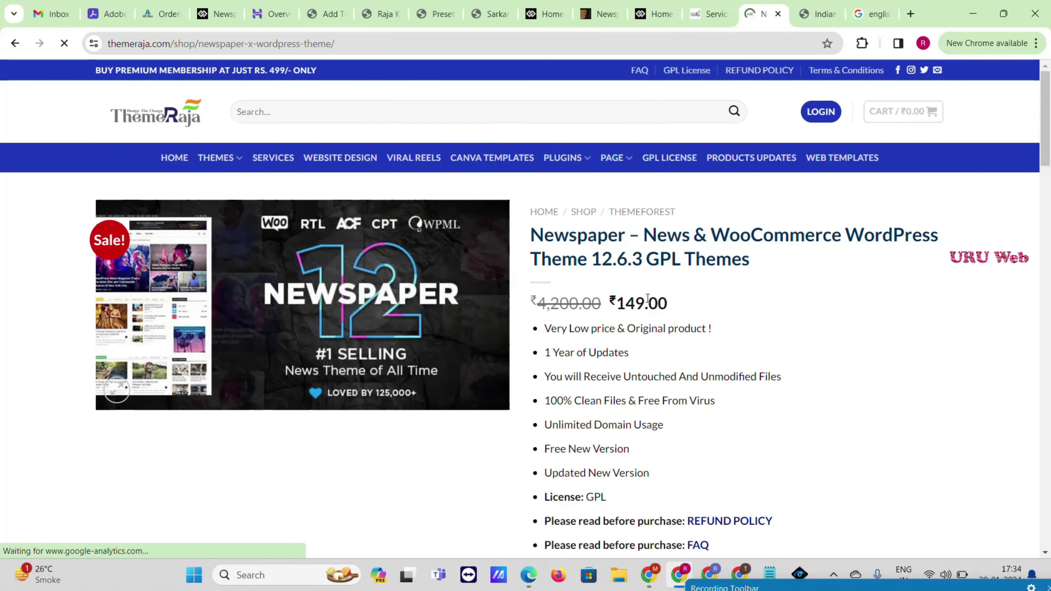
scroll(647, 299, "down", 3)
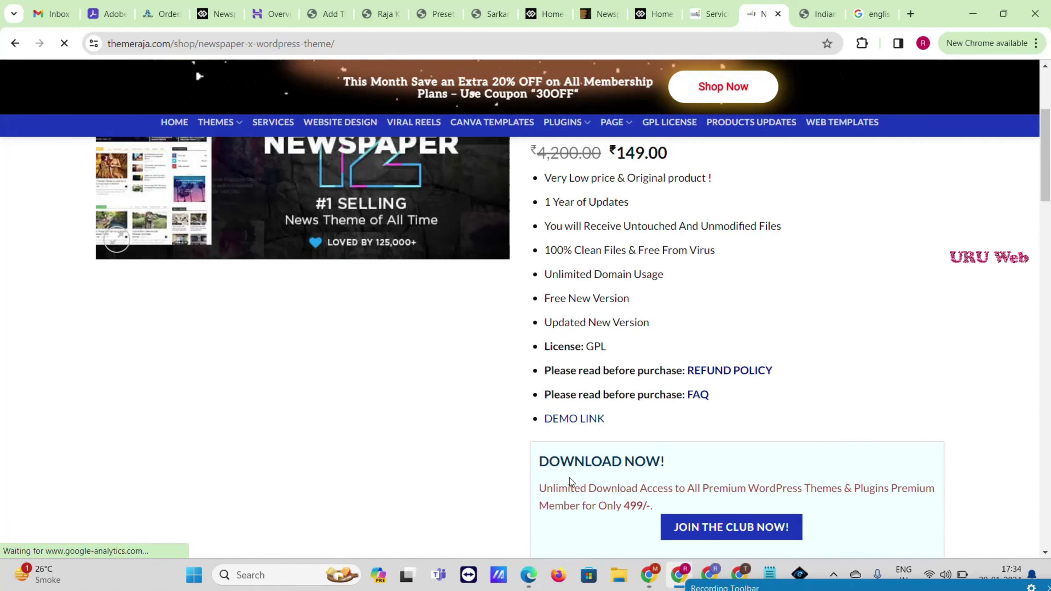
scroll(570, 478, "up", 4)
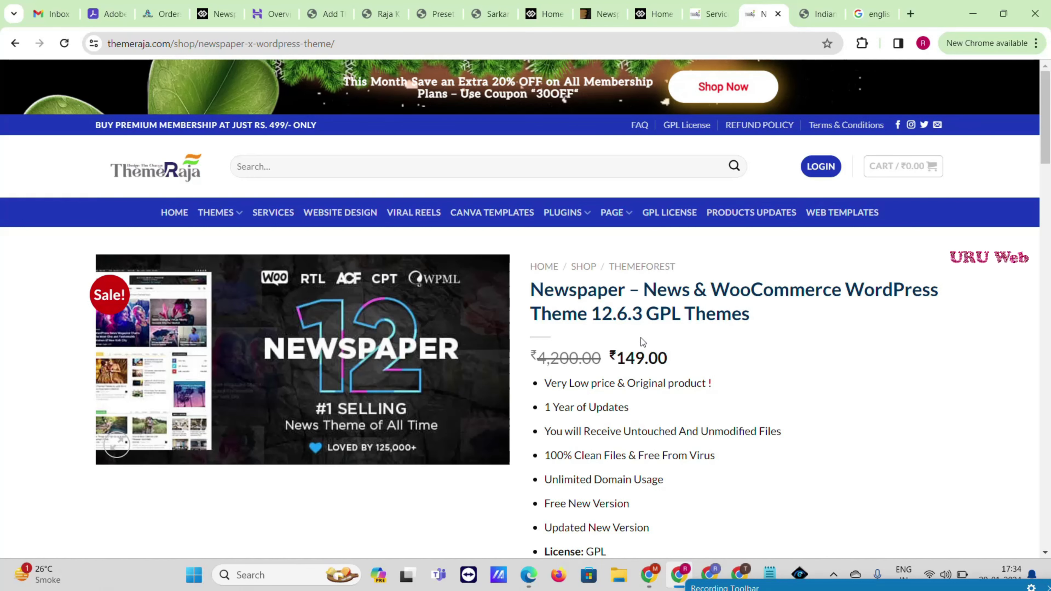
left_click(604, 14)
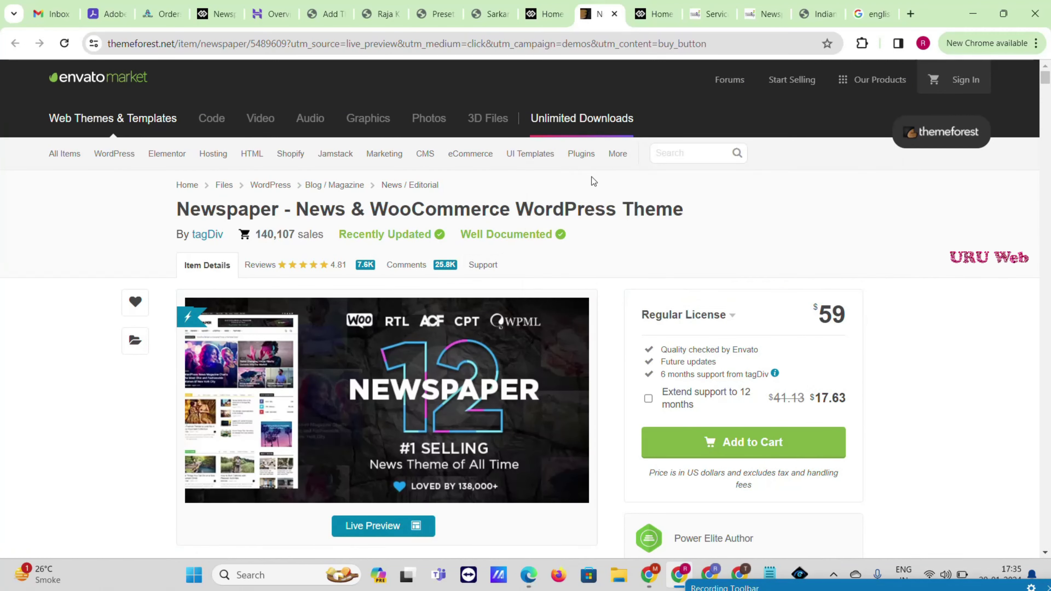
left_click(760, 6)
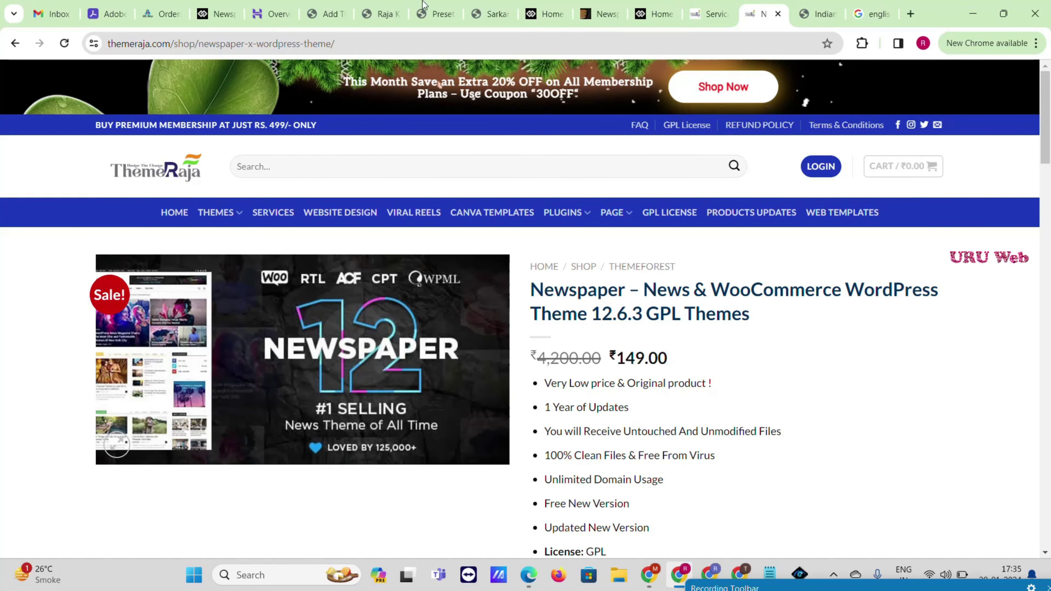
Step: Return to the WordPress theme upload form, install the theme from newspaper.zip in Downloads and activate it
left_click(325, 6)
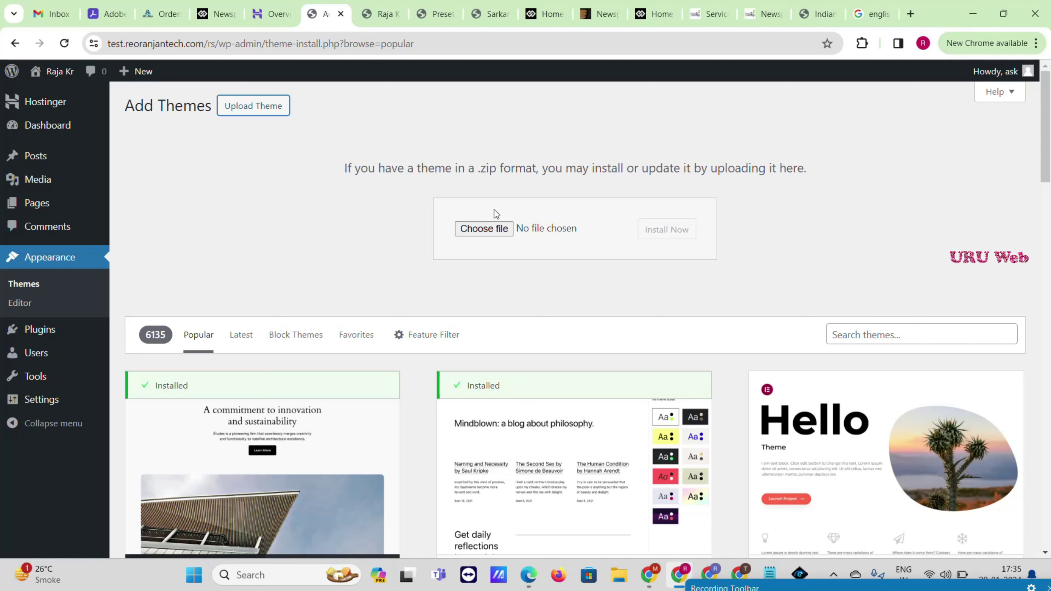
left_click(499, 230)
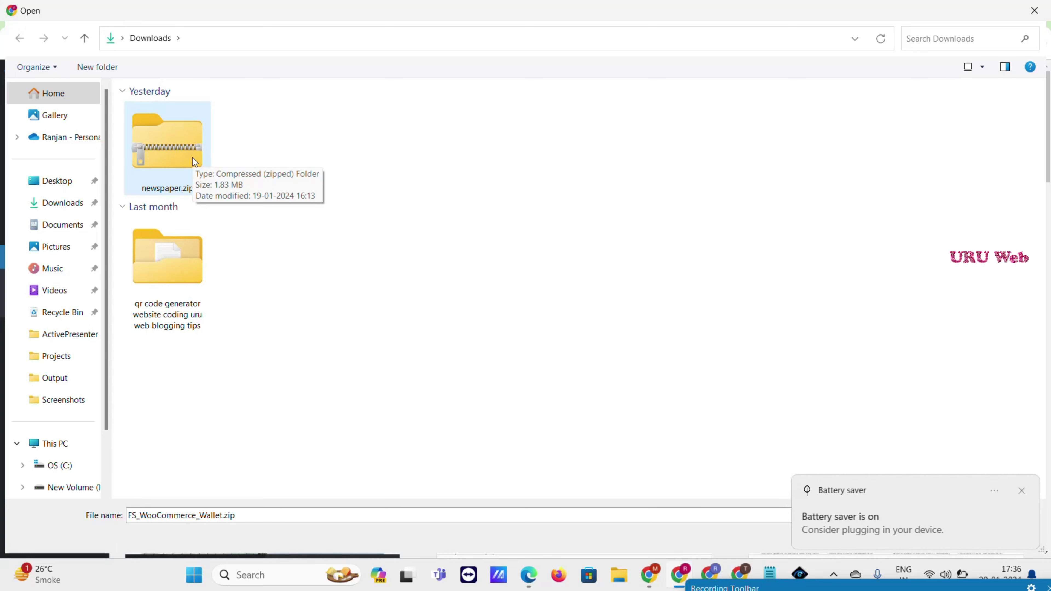
double_click(171, 149)
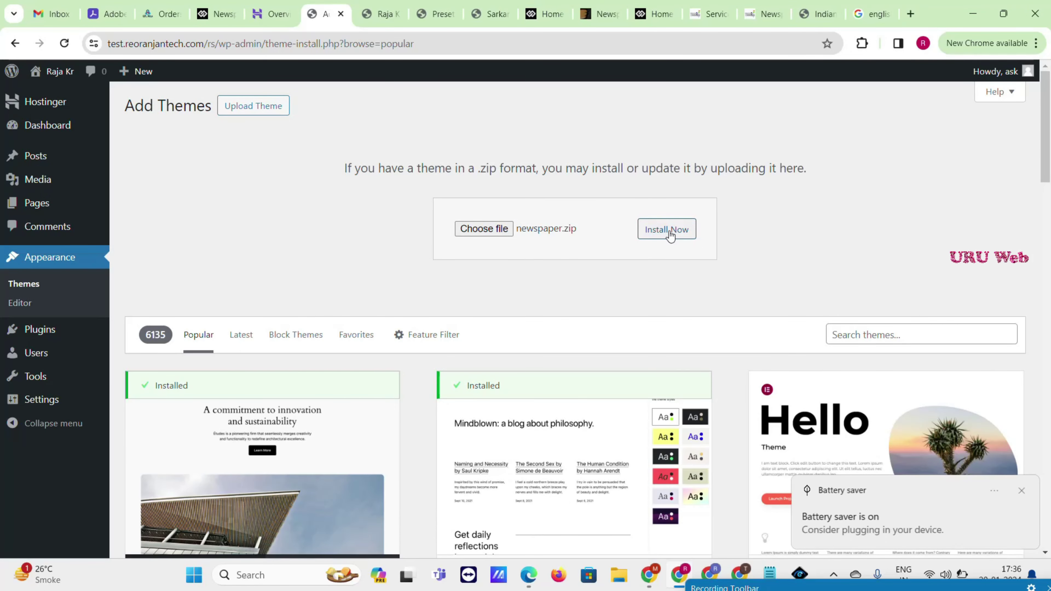
left_click(667, 230)
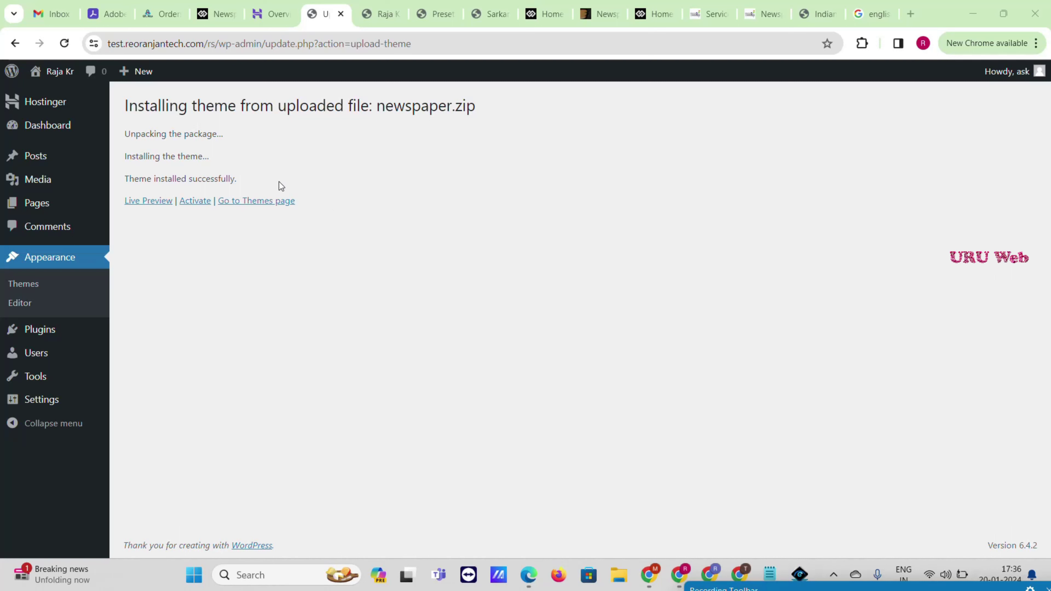
left_click(193, 203)
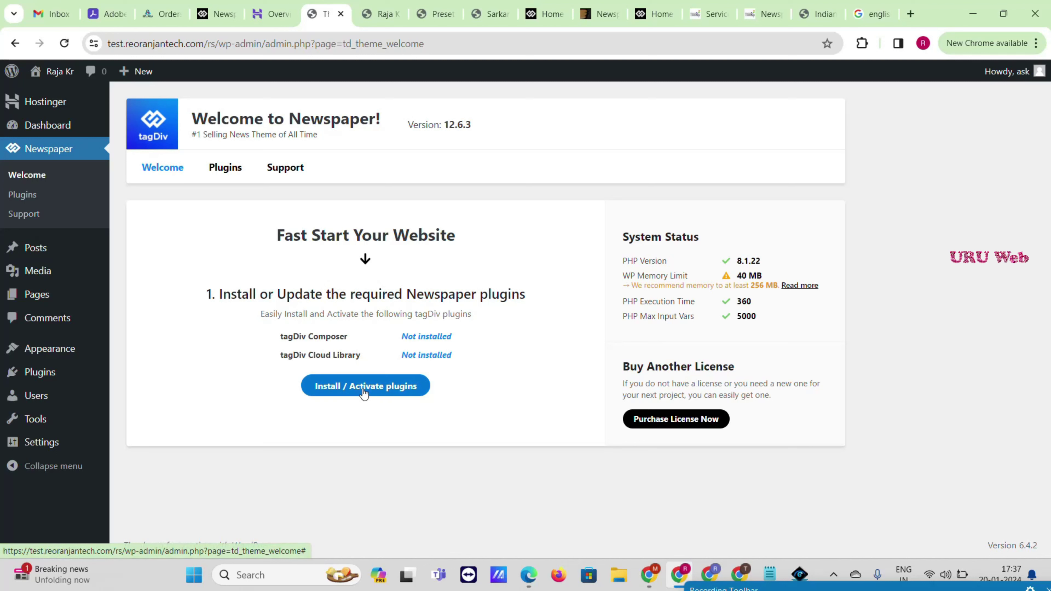
Step: Install and activate the required tagDiv Composer and tagDiv Cloud Library plugins, and open the theme's prebuilt websites
left_click(335, 392)
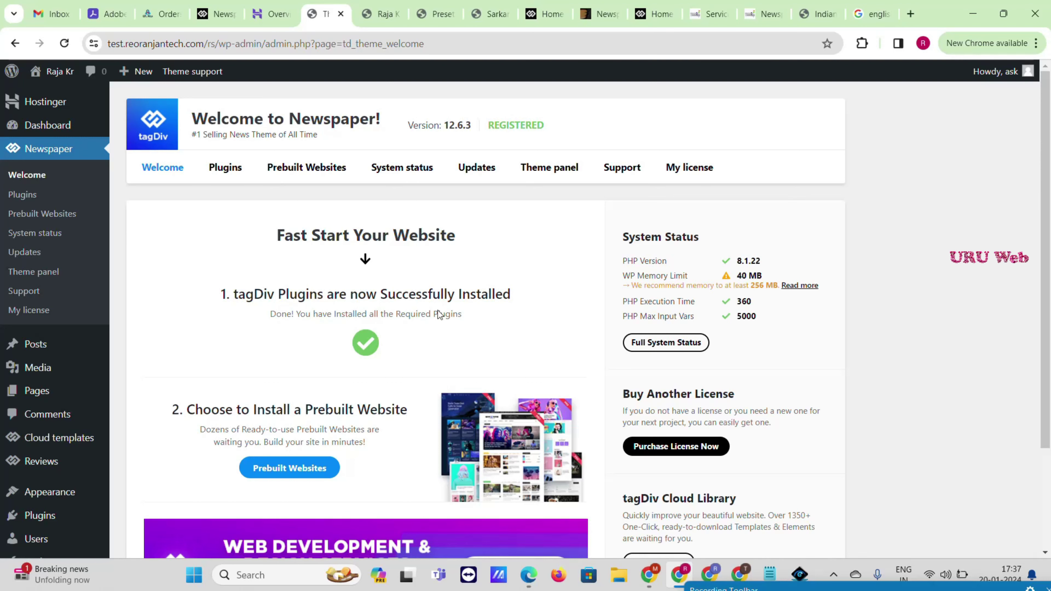
scroll(261, 492, "down", 2)
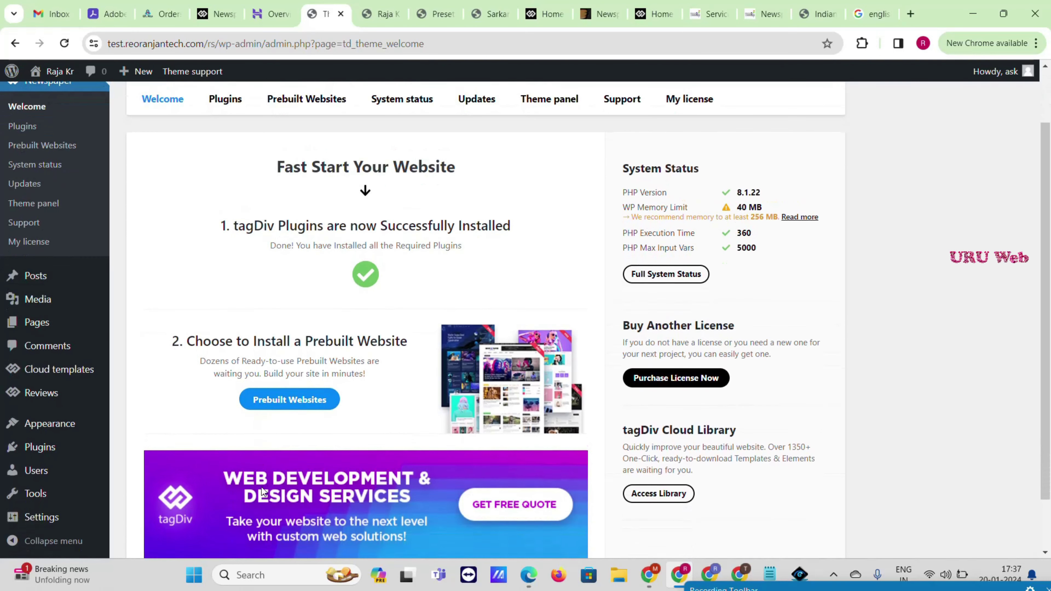
left_click(290, 400)
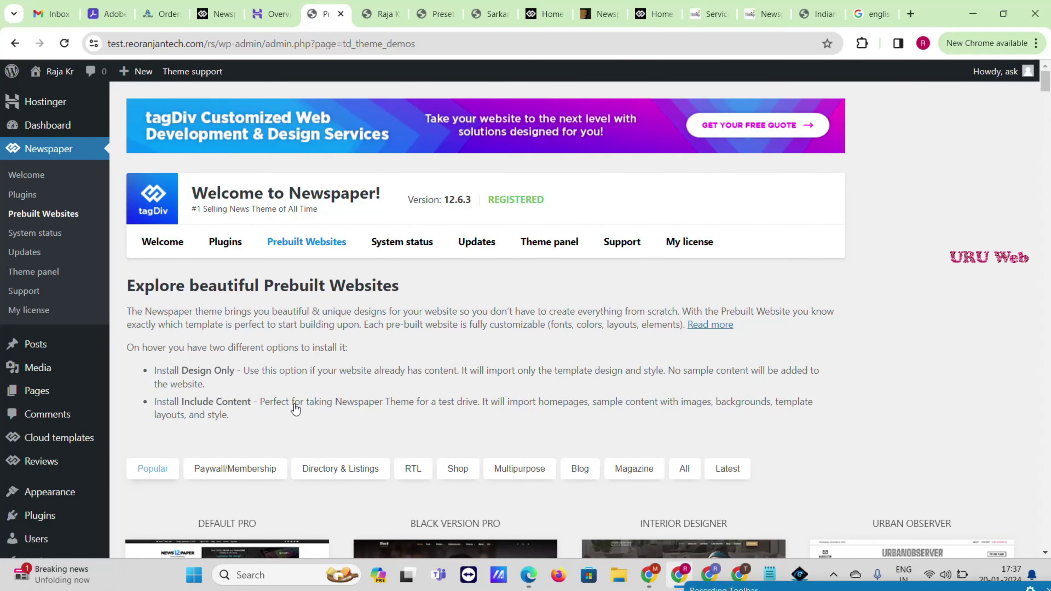
Step: Filter the prebuilt websites to Directory & Listings and install the full Doctors PRO demo with its content included
scroll(452, 392, "down", 8)
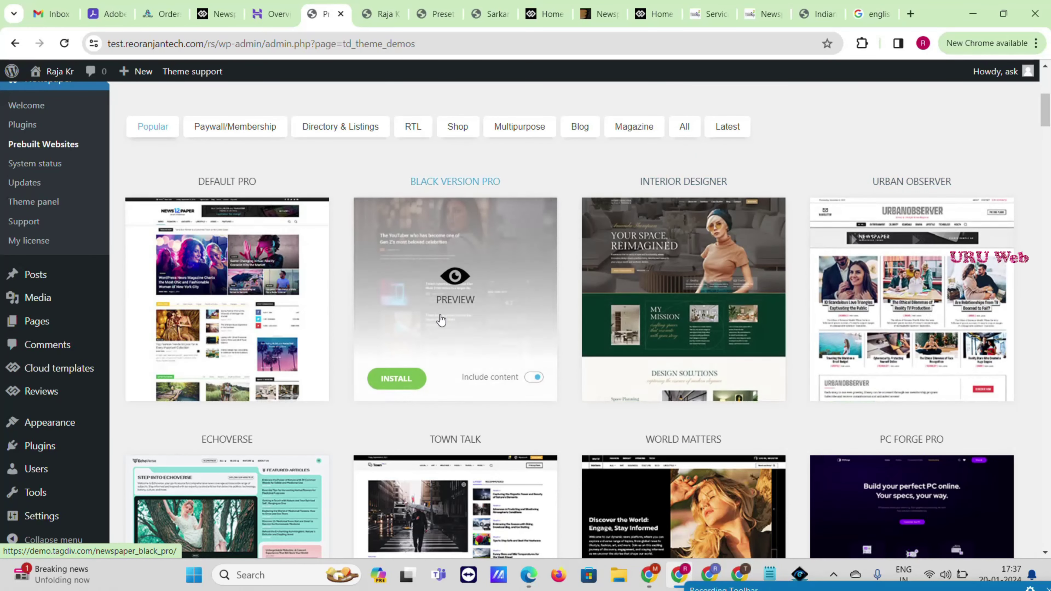
scroll(458, 305, "down", 14)
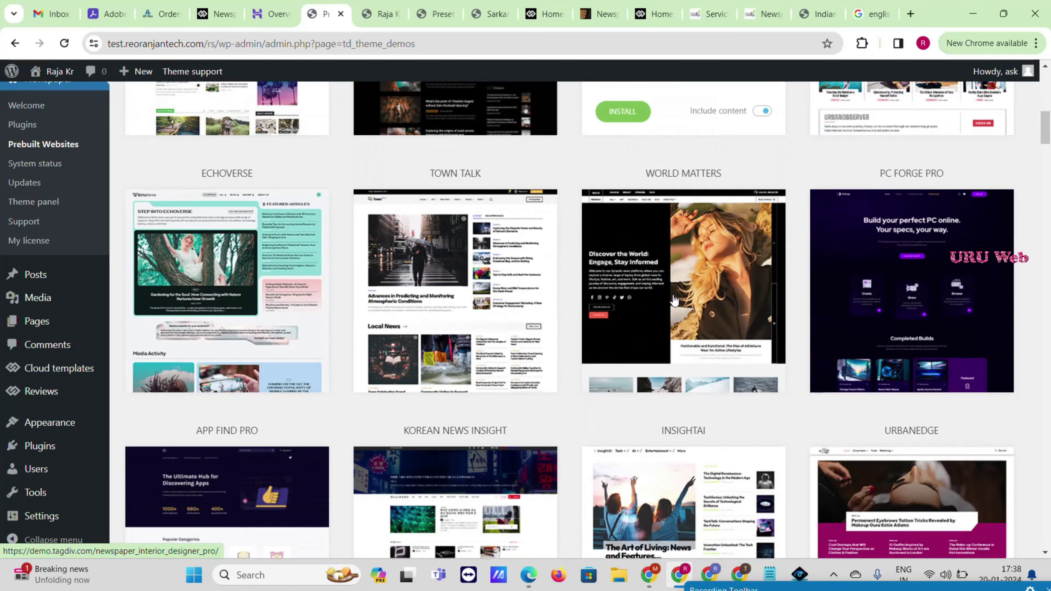
scroll(402, 319, "up", 20)
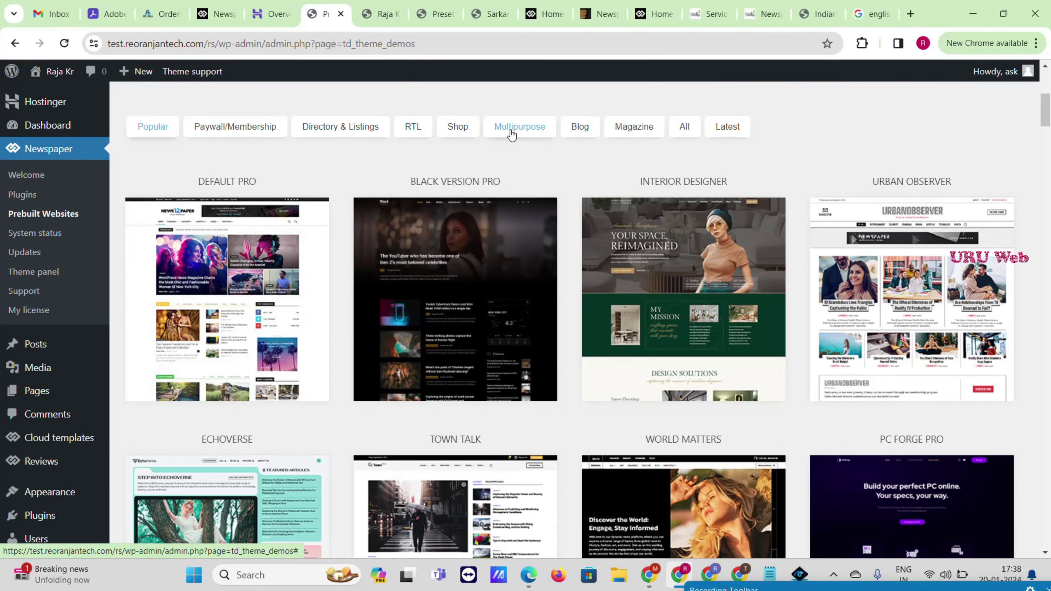
left_click(330, 131)
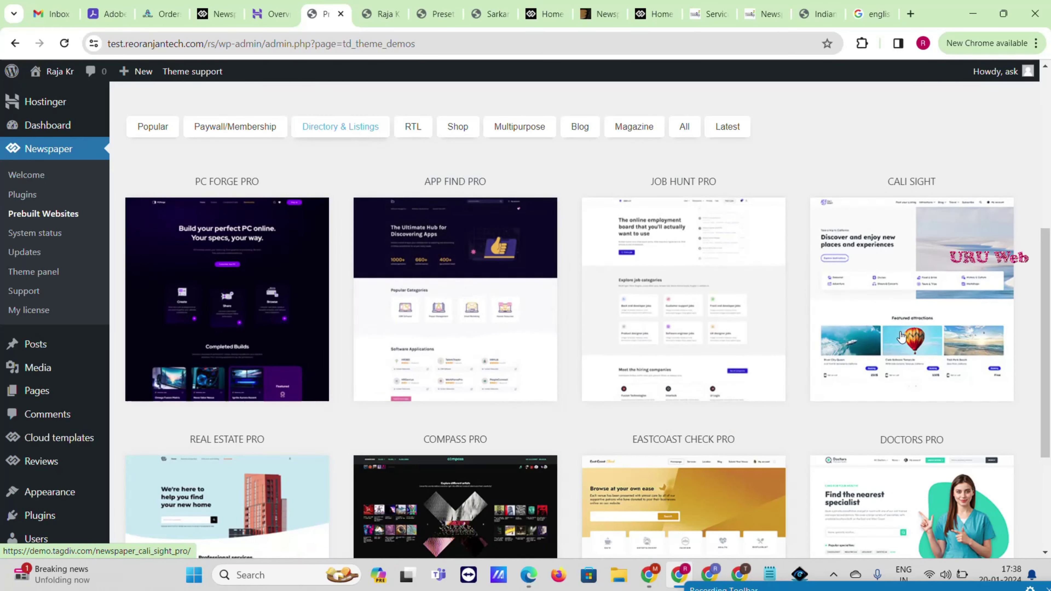
scroll(986, 282, "down", 4)
scroll(986, 282, "down", 1)
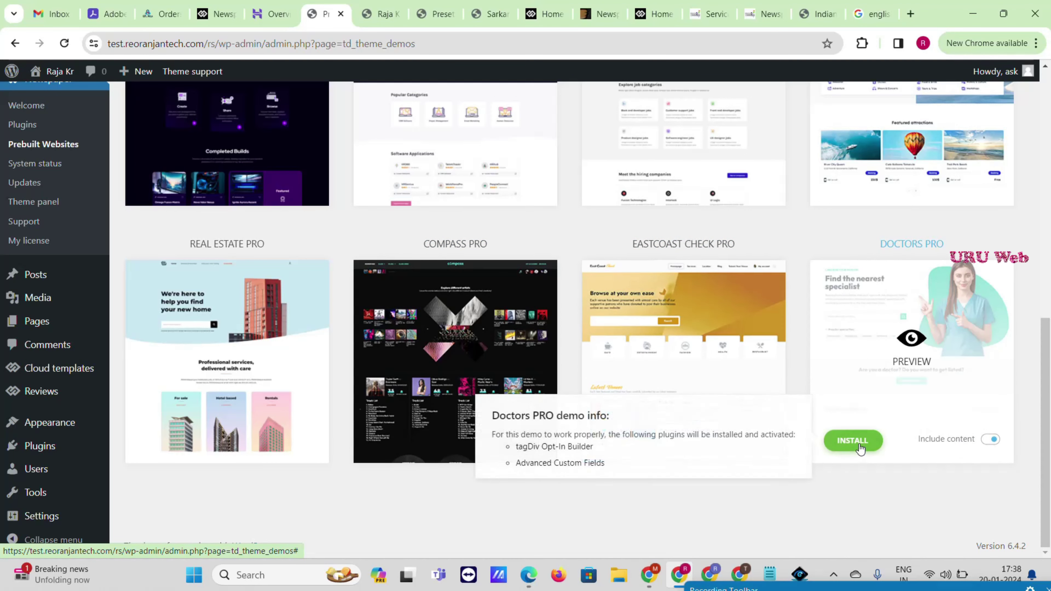
left_click(860, 448)
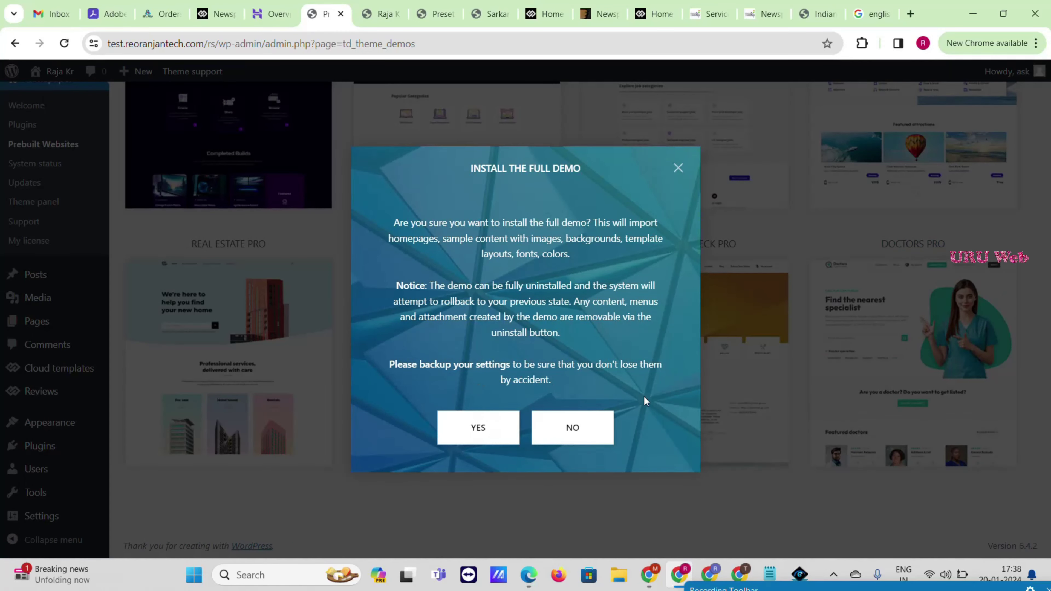
left_click(504, 428)
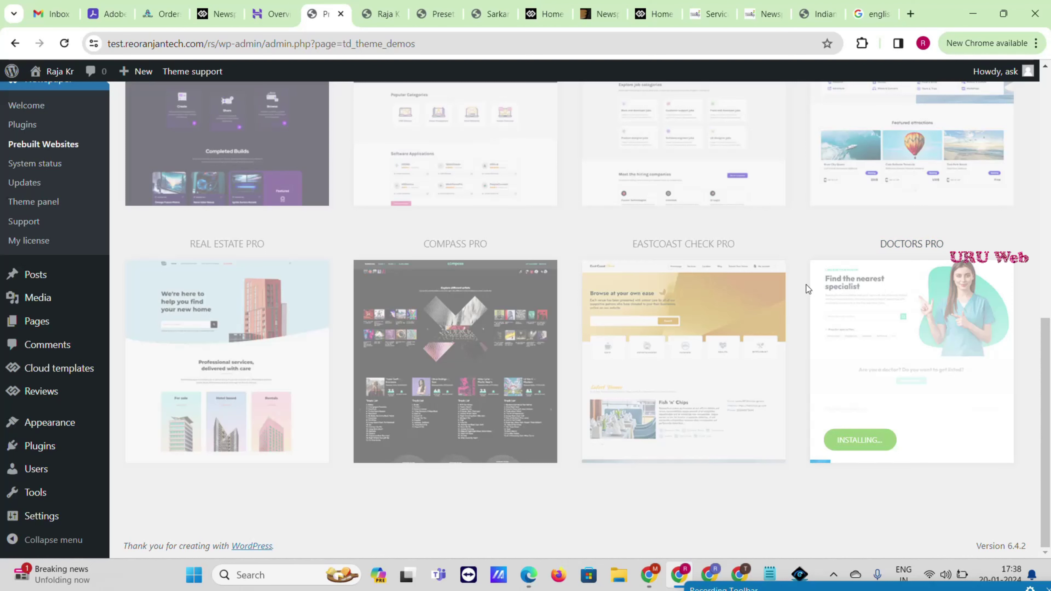
Step: Look through ThemeRaja's services page, from the hosting offer to the news, LMS and course selling website customization packages
left_click(699, 8)
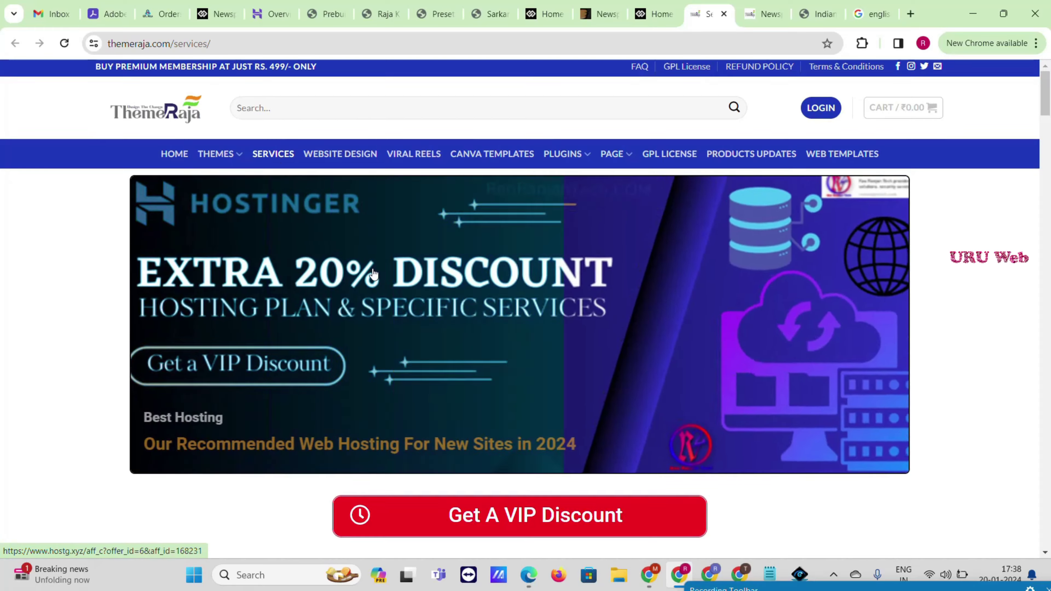
scroll(429, 293, "down", 6)
scroll(535, 259, "down", 7)
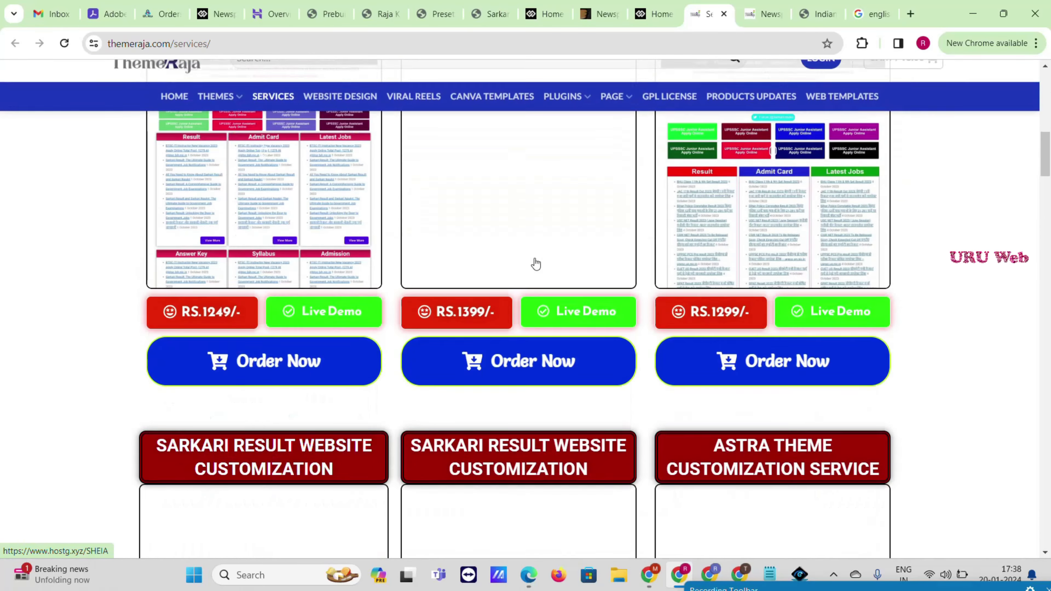
scroll(536, 262, "down", 5)
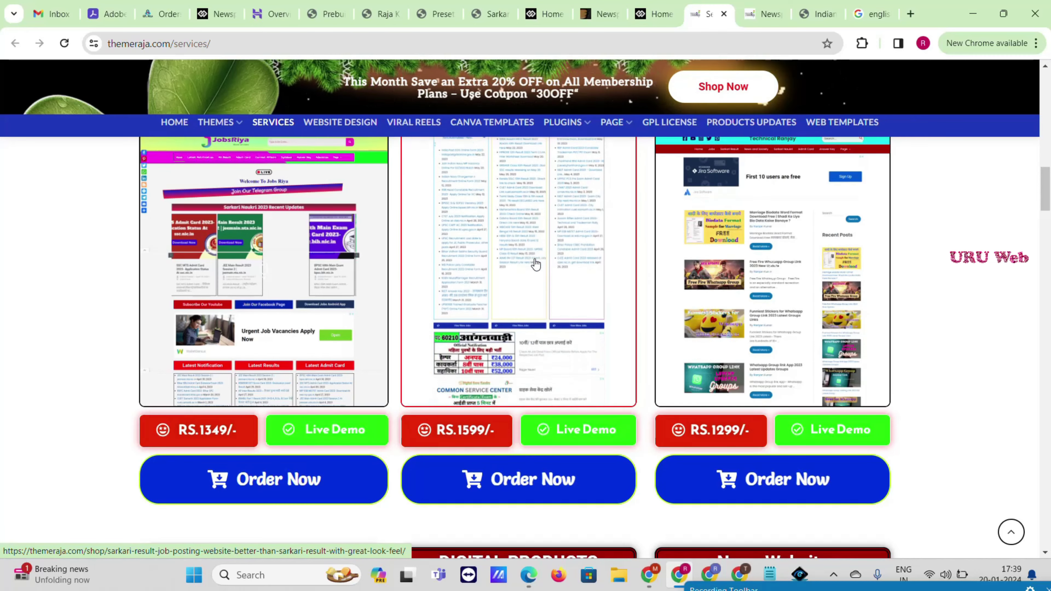
scroll(536, 263, "down", 7)
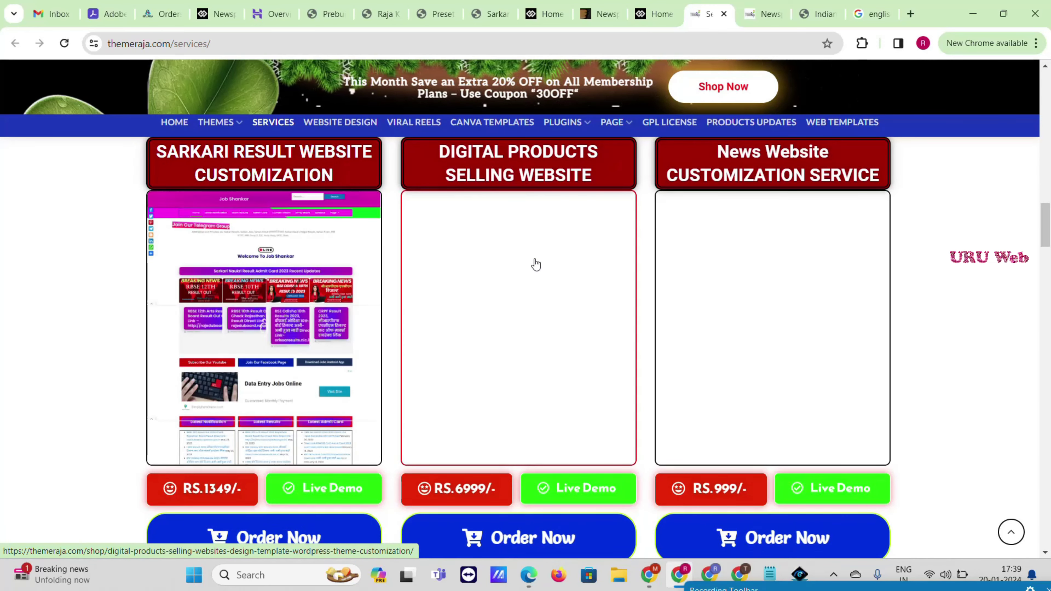
scroll(537, 265, "down", 6)
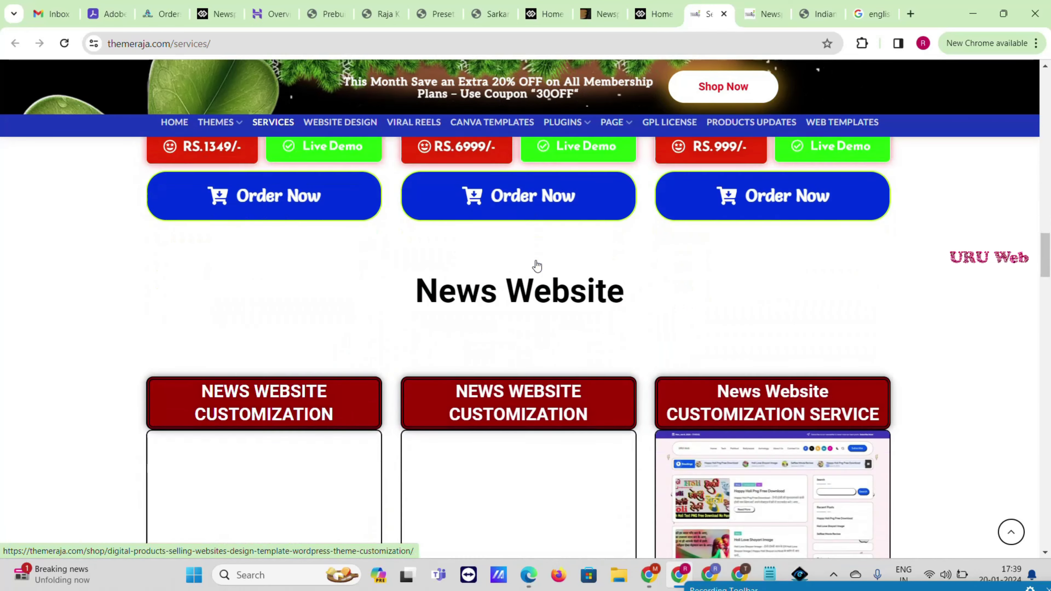
scroll(535, 260, "down", 6)
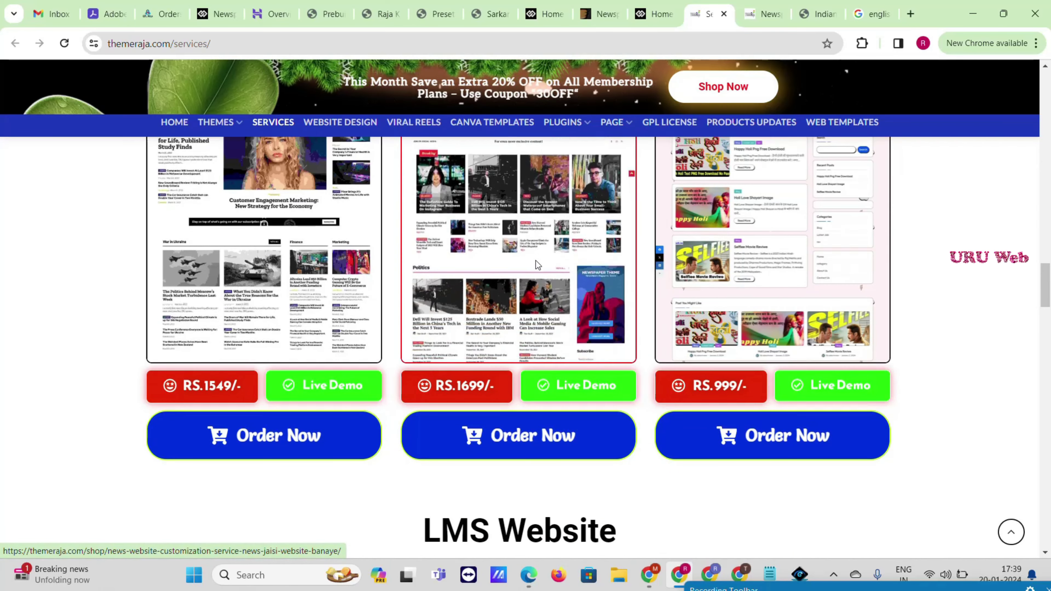
scroll(535, 260, "down", 9)
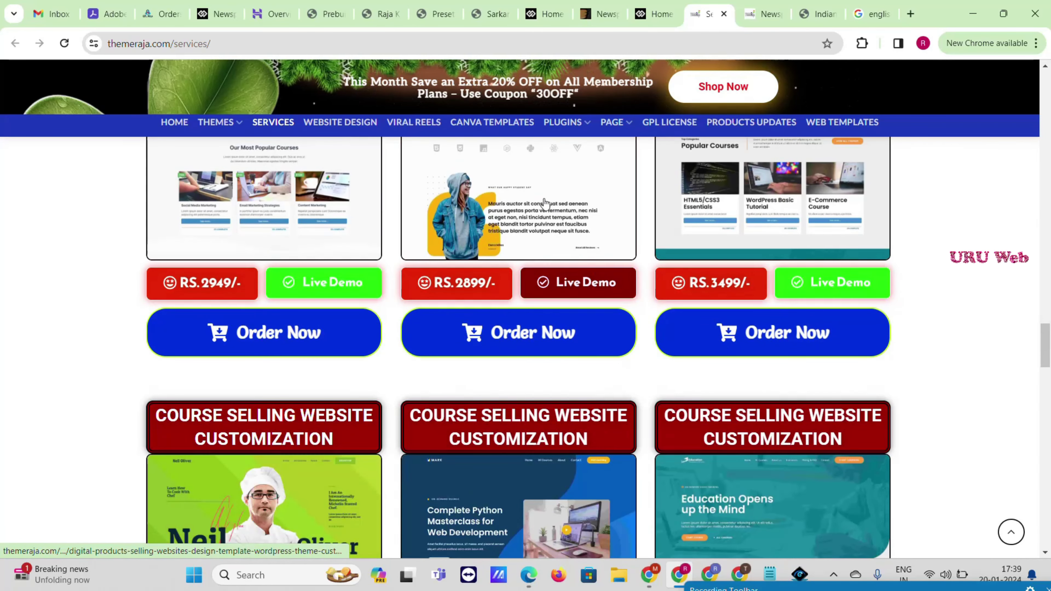
Step: Check the Doctors PRO demo installation in the WordPress admin and reload the live site's home page
left_click(336, 5)
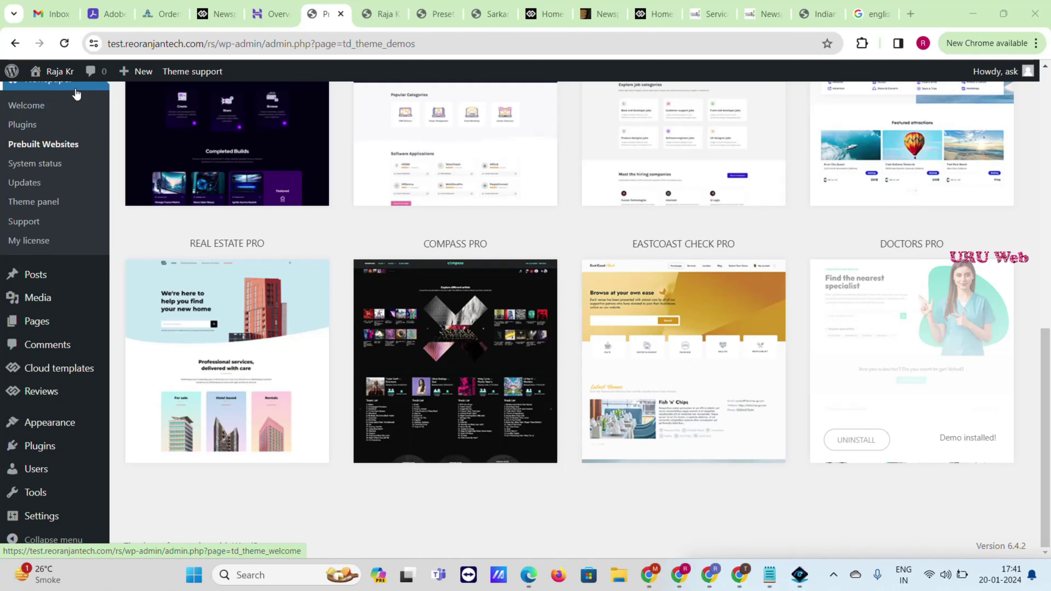
left_click(380, 13)
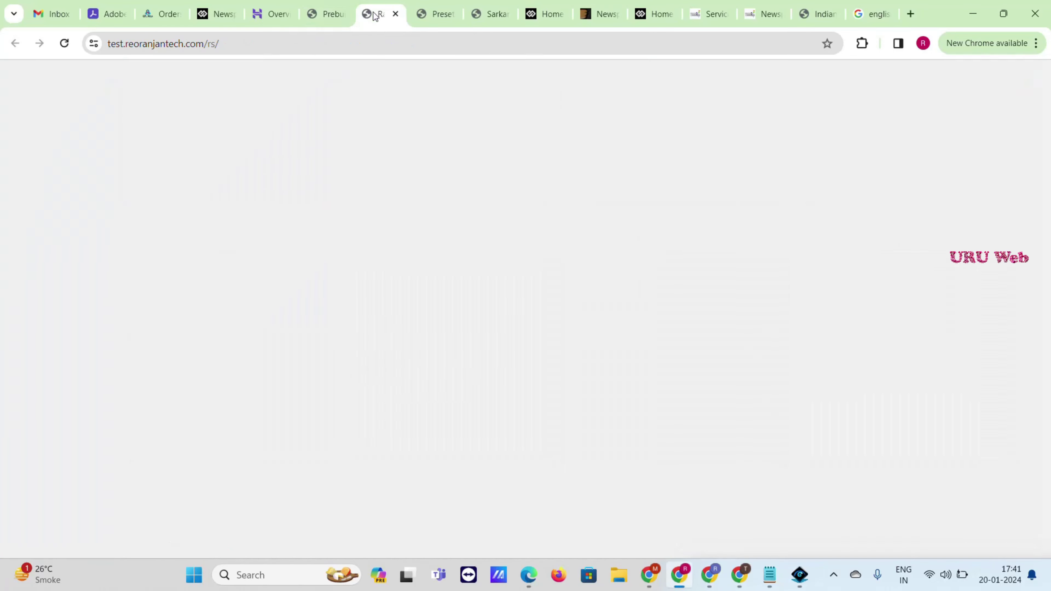
scroll(336, 238, "up", 20)
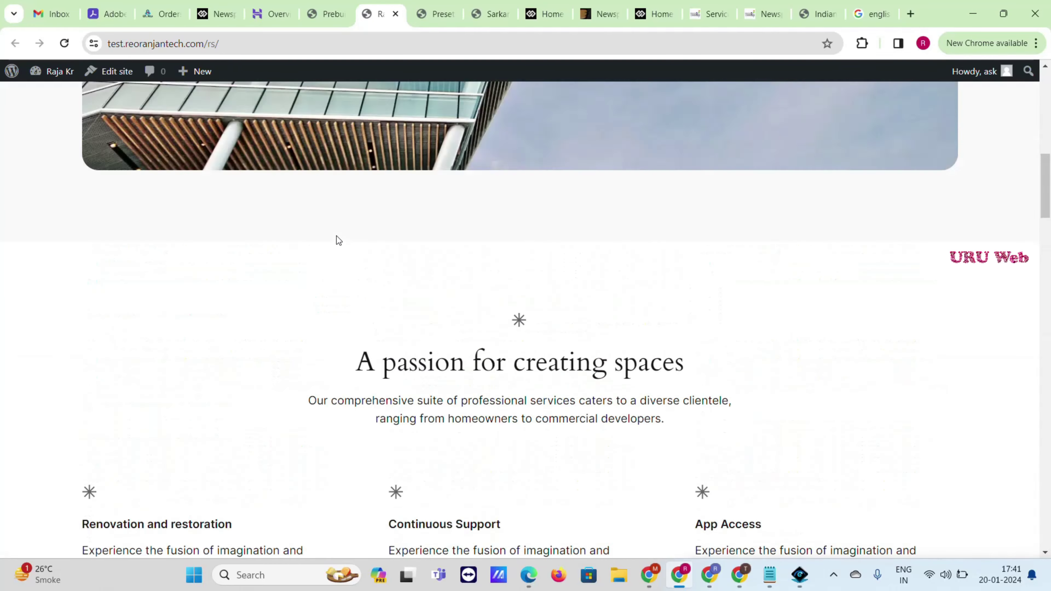
scroll(337, 236, "up", 2)
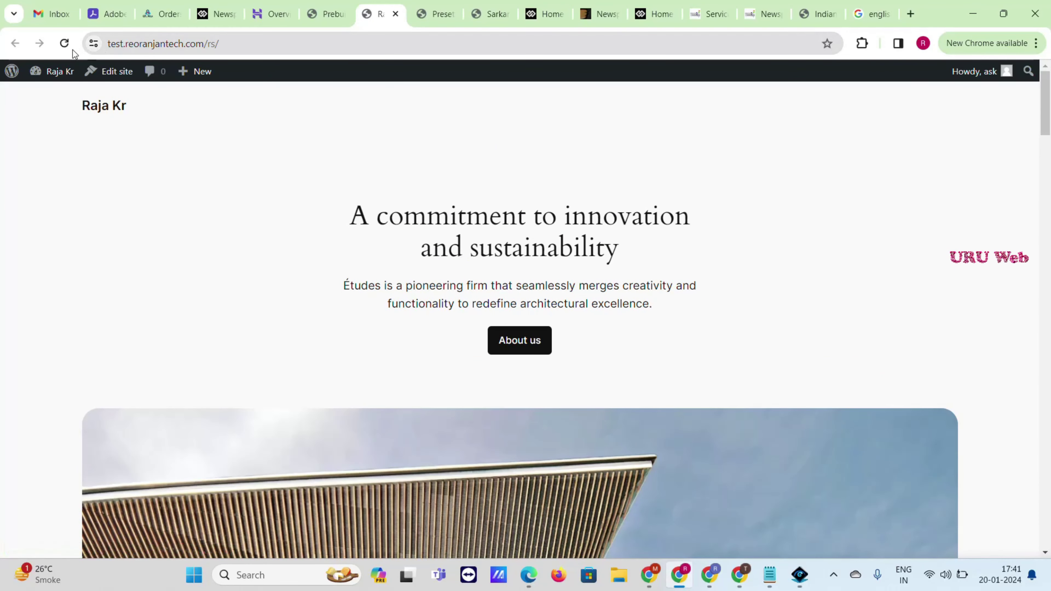
left_click(64, 43)
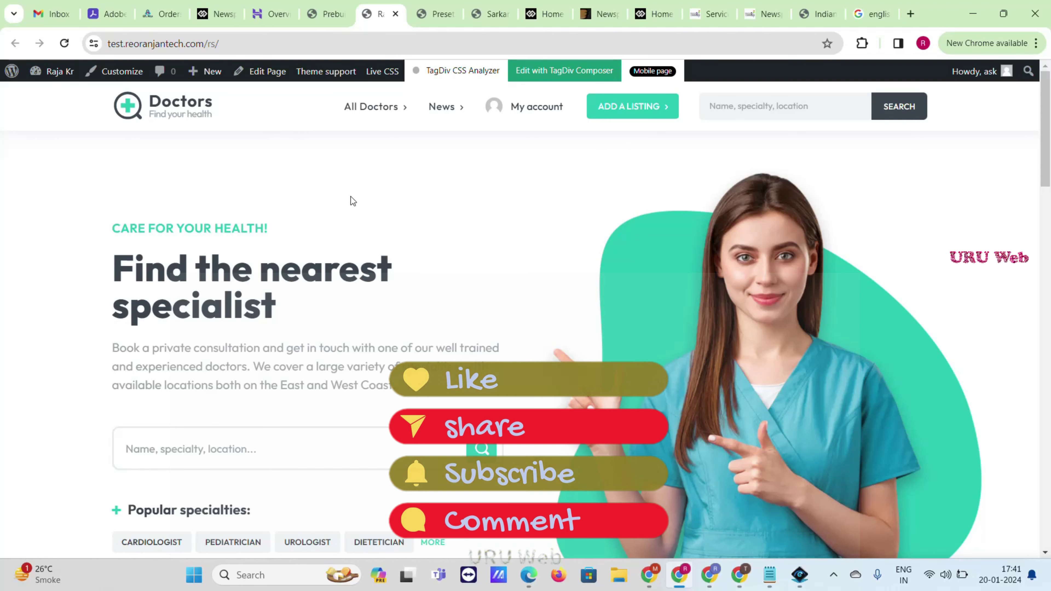
Step: Examine the live Doctors home page from the featured doctors and specialties to the latest news and footer
scroll(350, 197, "down", 12)
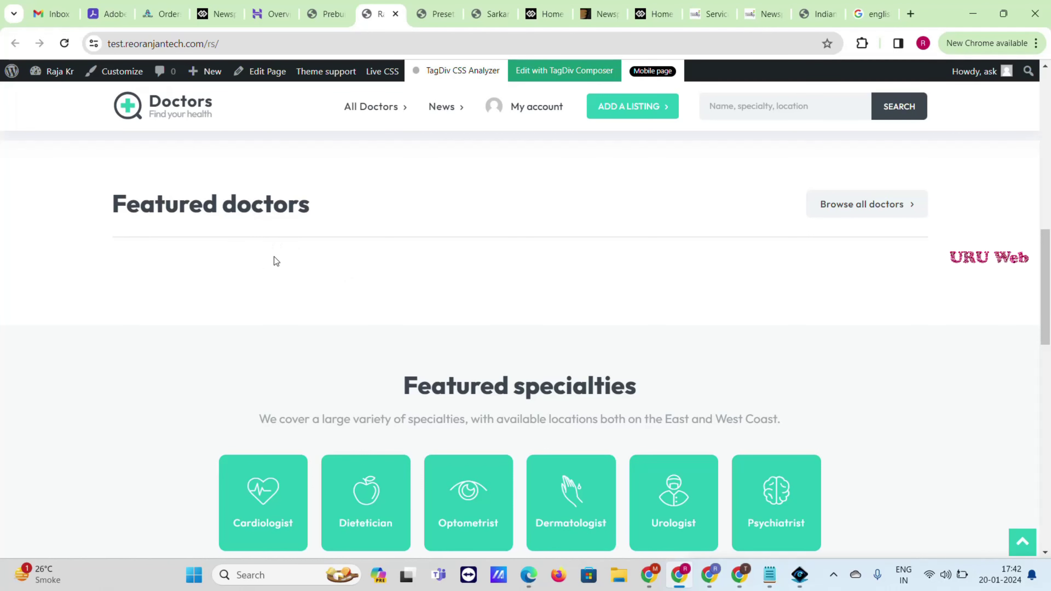
scroll(390, 275, "down", 5)
scroll(456, 279, "down", 6)
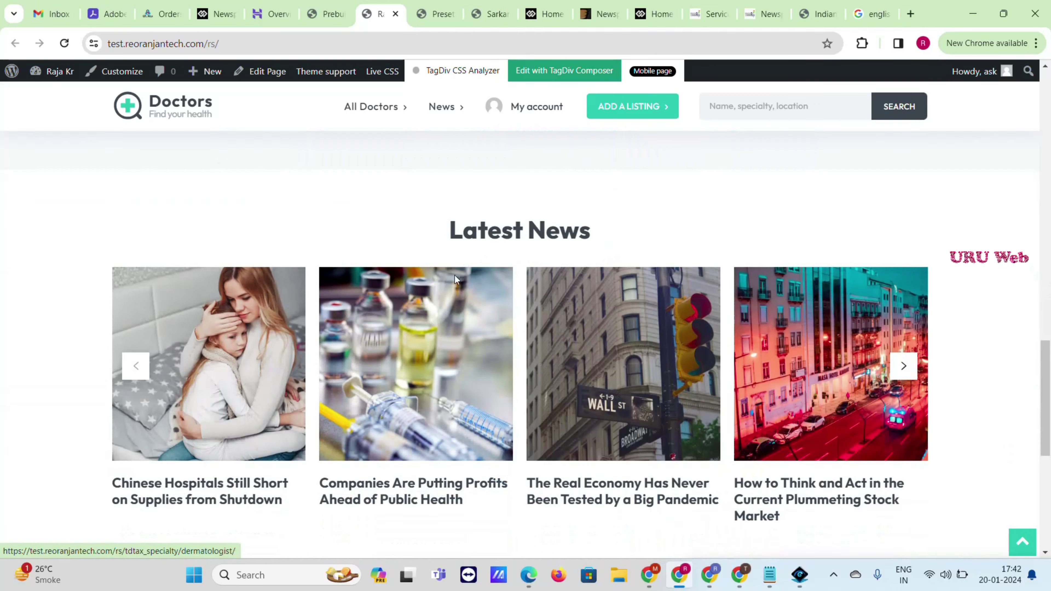
scroll(454, 275, "down", 6)
scroll(402, 292, "up", 4)
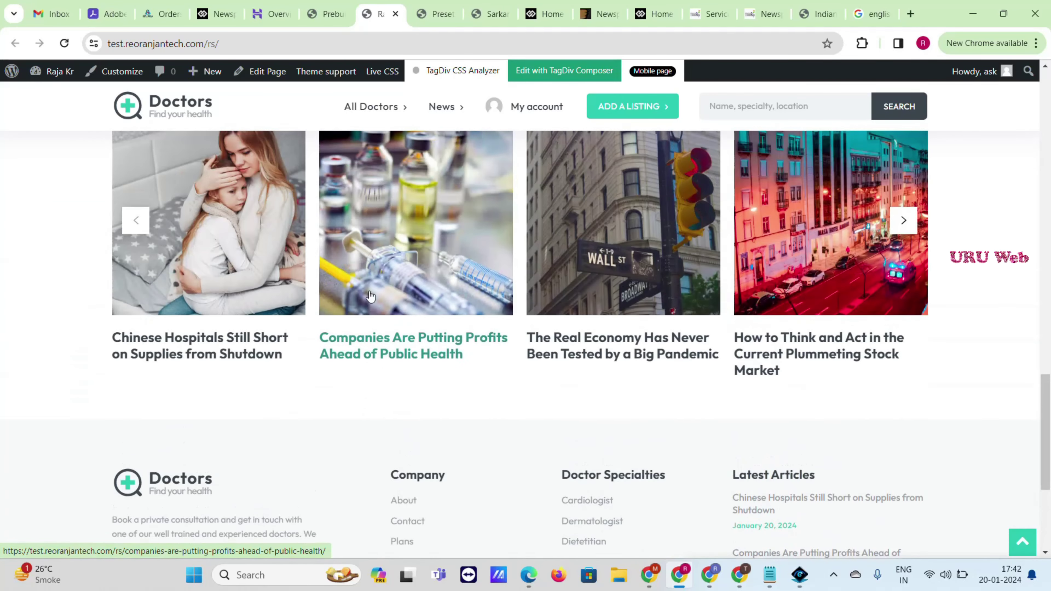
Step: Look through the news article "Chinese Hospitals Still Short on Supplies from Shutdown" with its Popular Doctors sidebar, and return to the home page
left_click(226, 254)
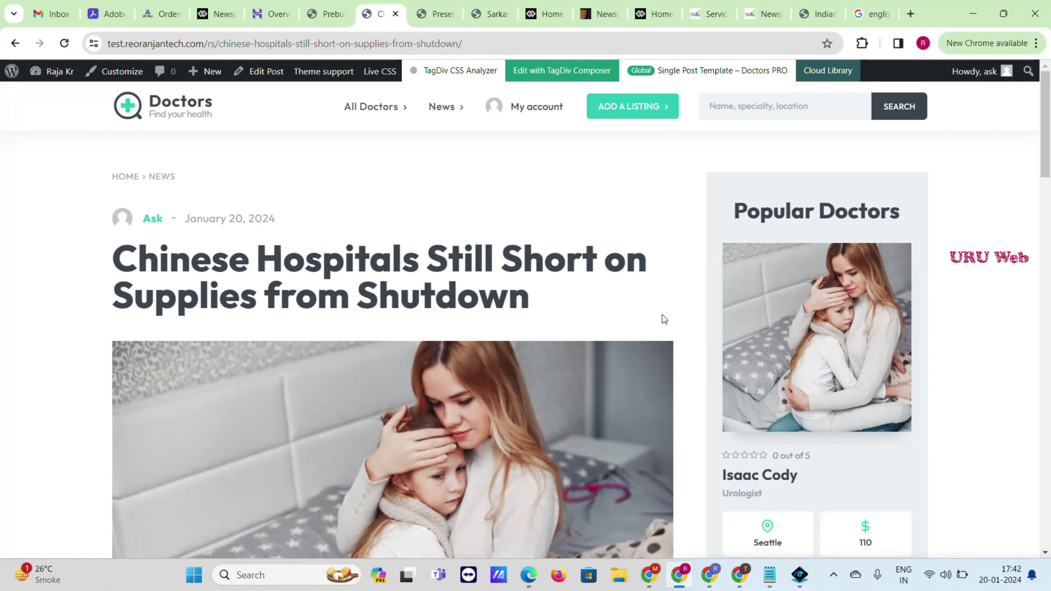
scroll(661, 315, "down", 5)
scroll(810, 316, "down", 15)
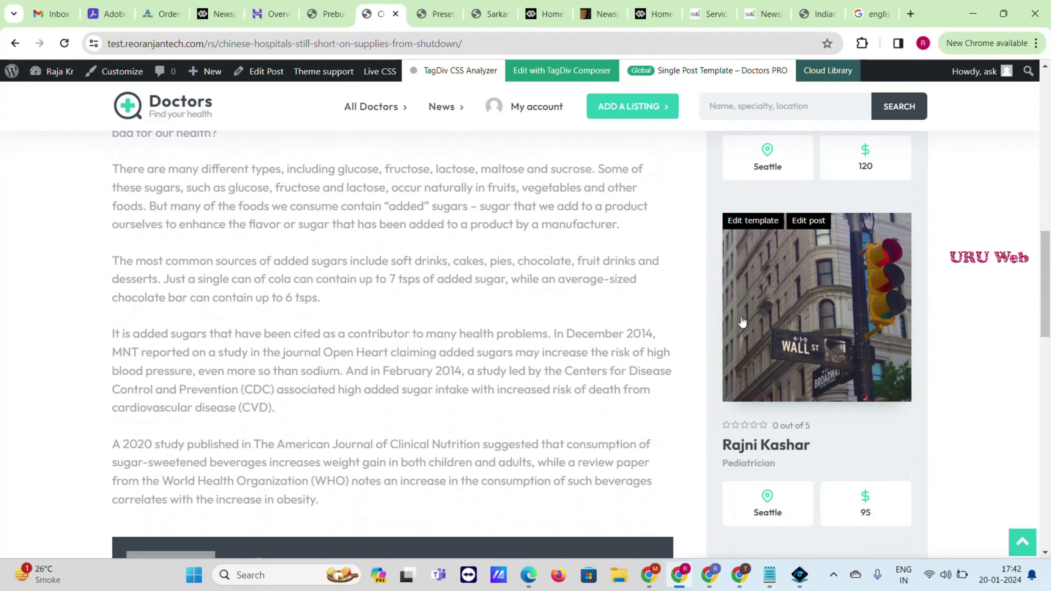
scroll(682, 329, "up", 20)
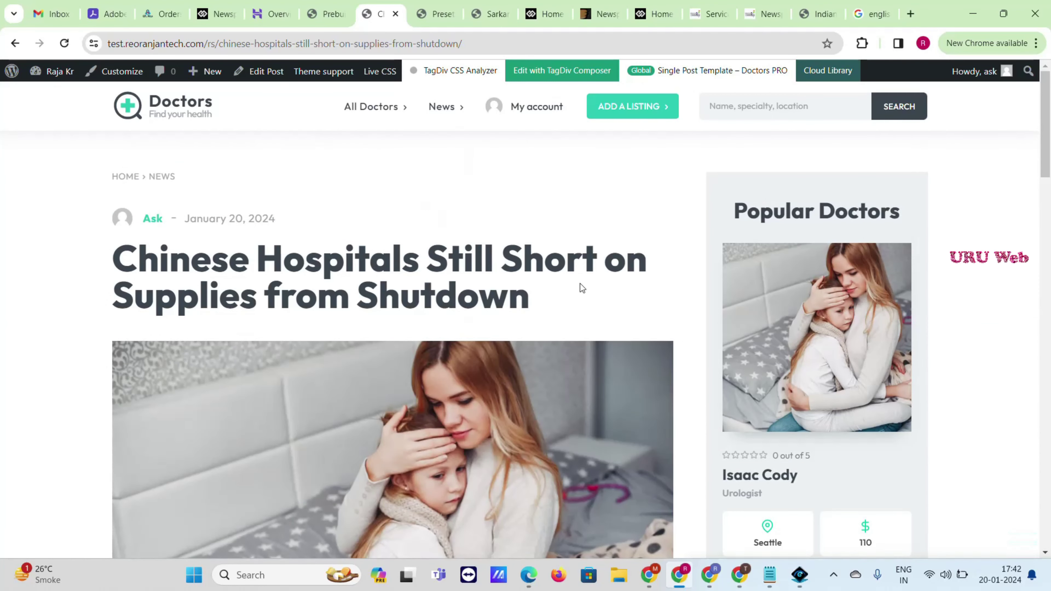
left_click(191, 106)
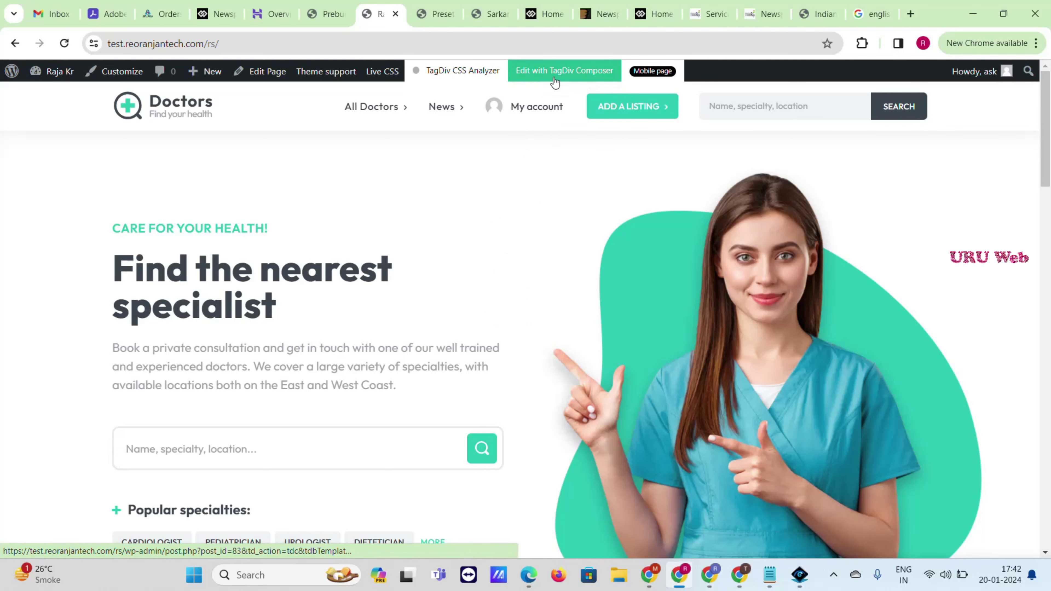
Step: Open the home page in tagDiv Composer and set the header logo's text to "URU Web"
left_click(594, 79)
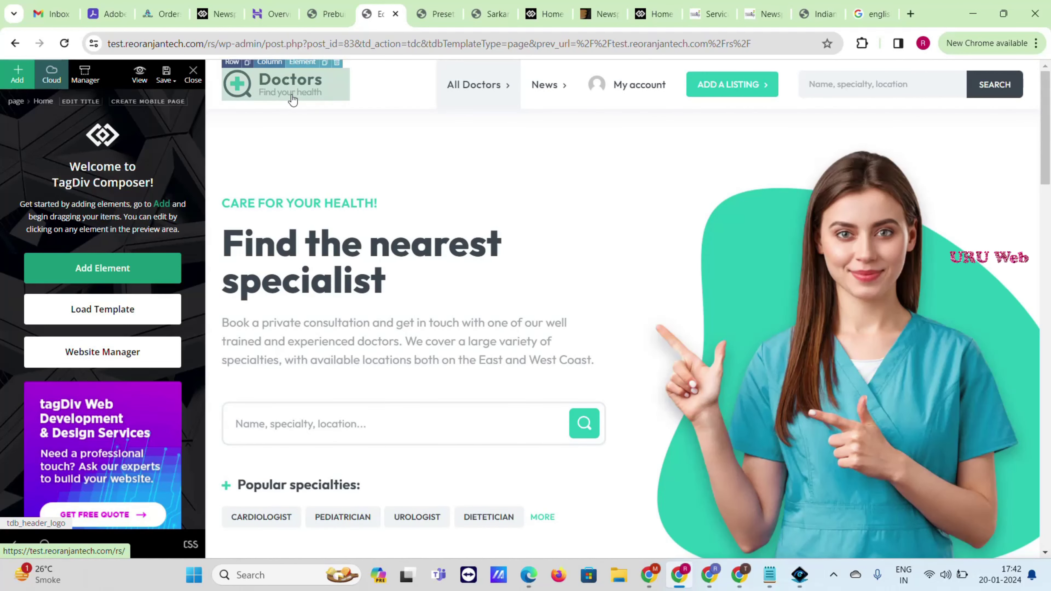
left_click(292, 100)
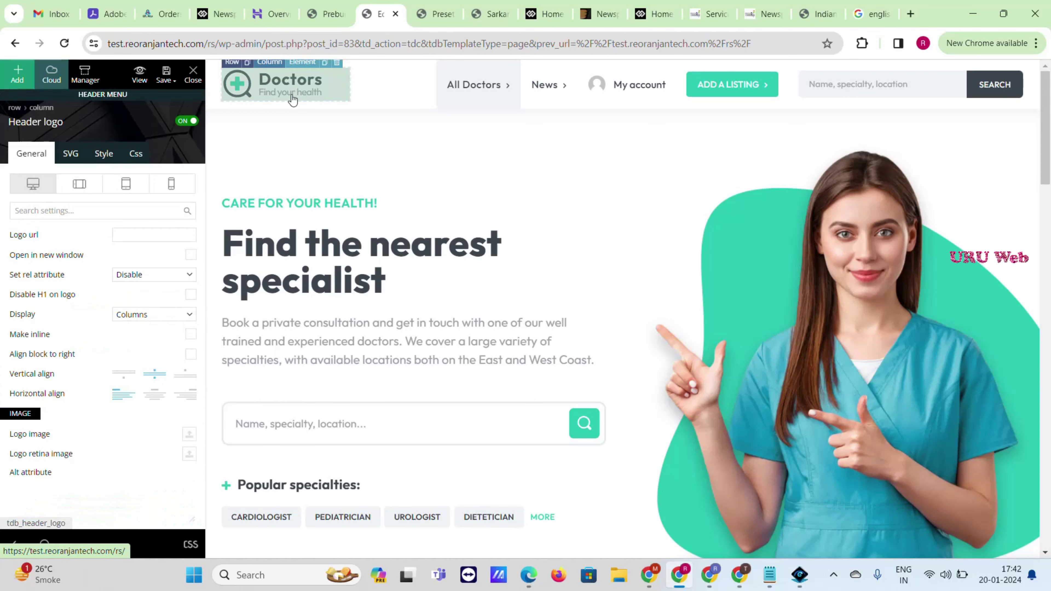
scroll(153, 251, "down", 8)
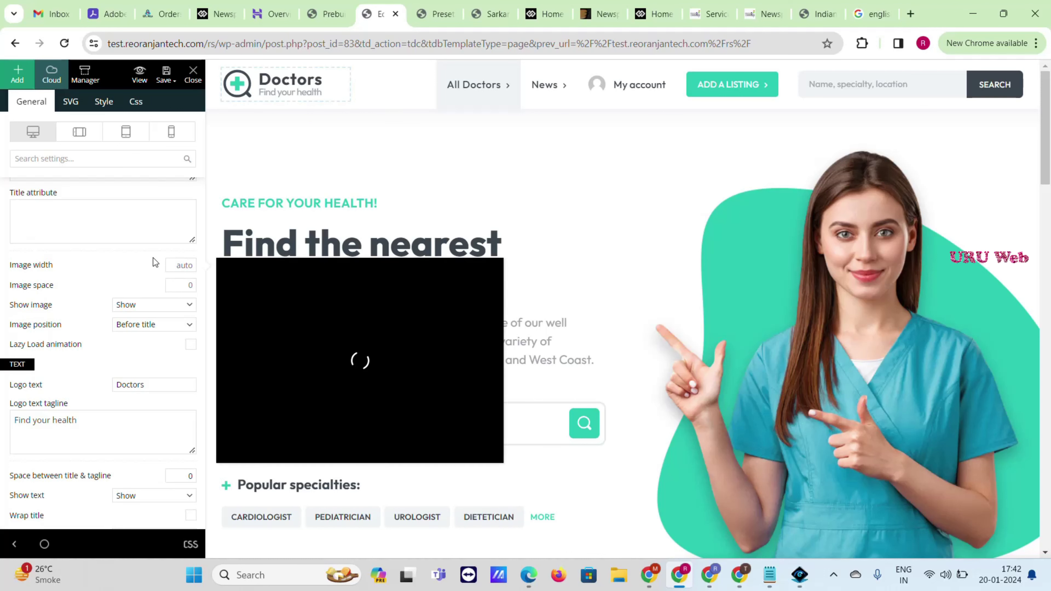
scroll(152, 258, "down", 5)
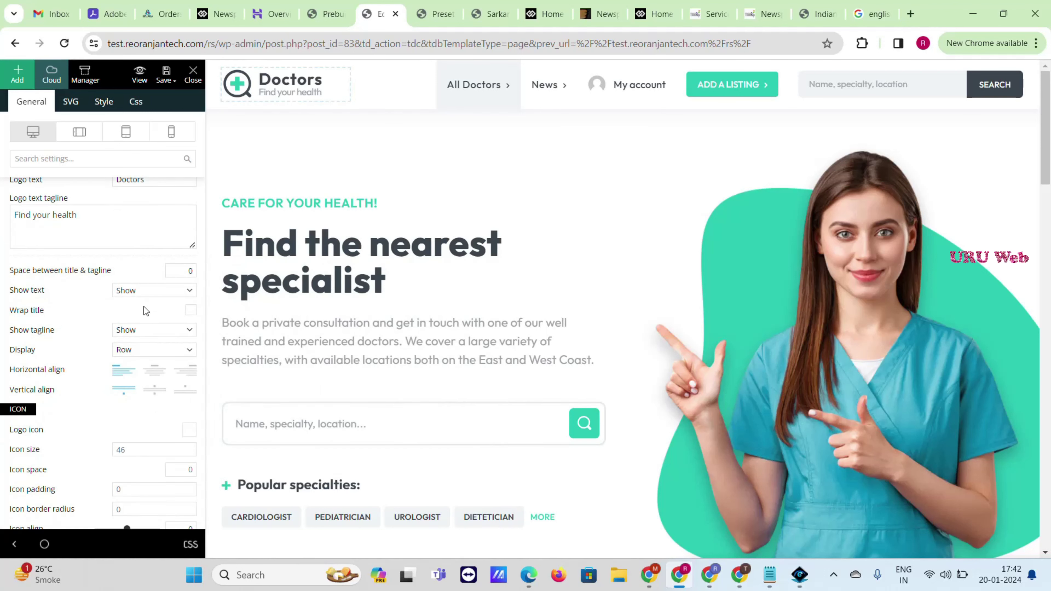
scroll(143, 323, "down", 3)
scroll(143, 326, "up", 5)
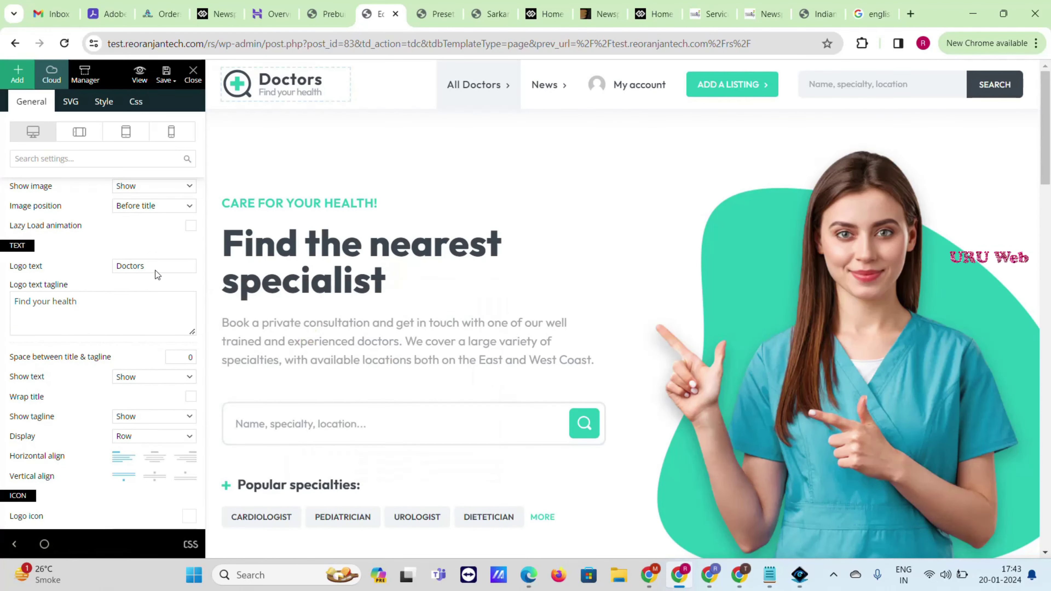
left_click_drag(155, 267, 132, 266)
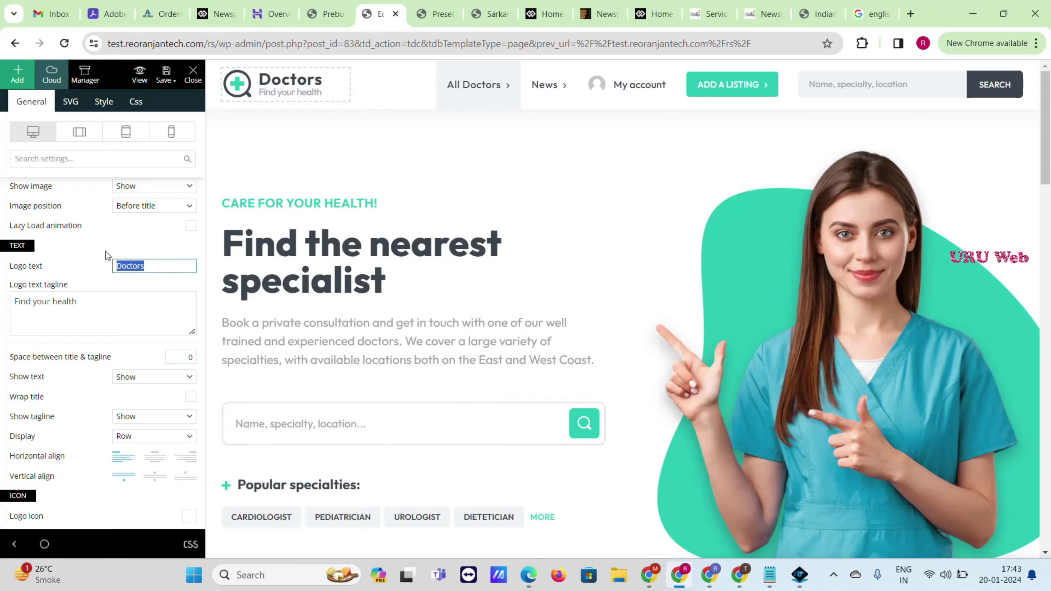
type("URU")
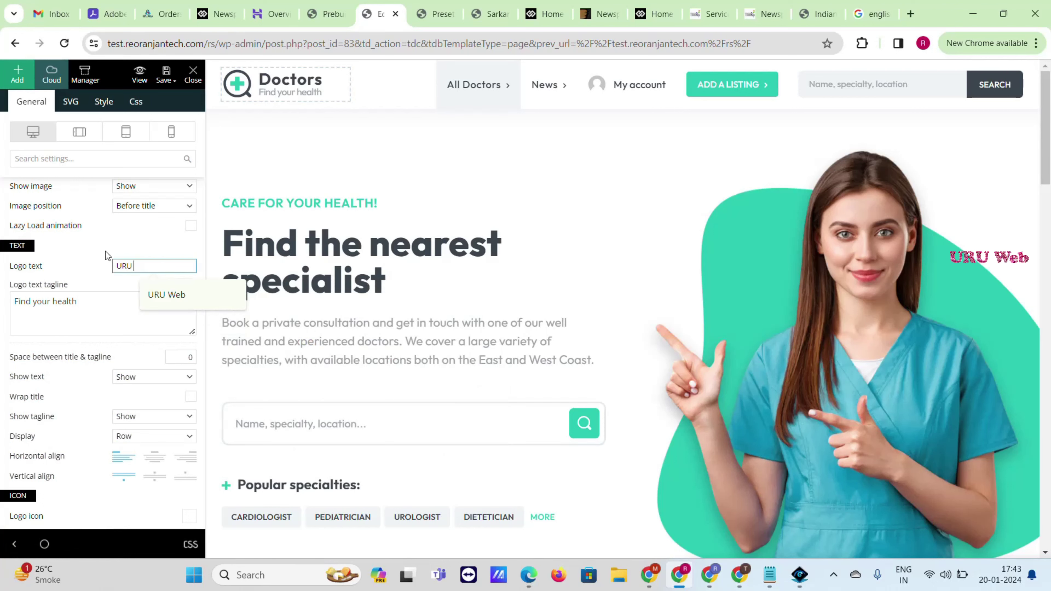
left_click(173, 293)
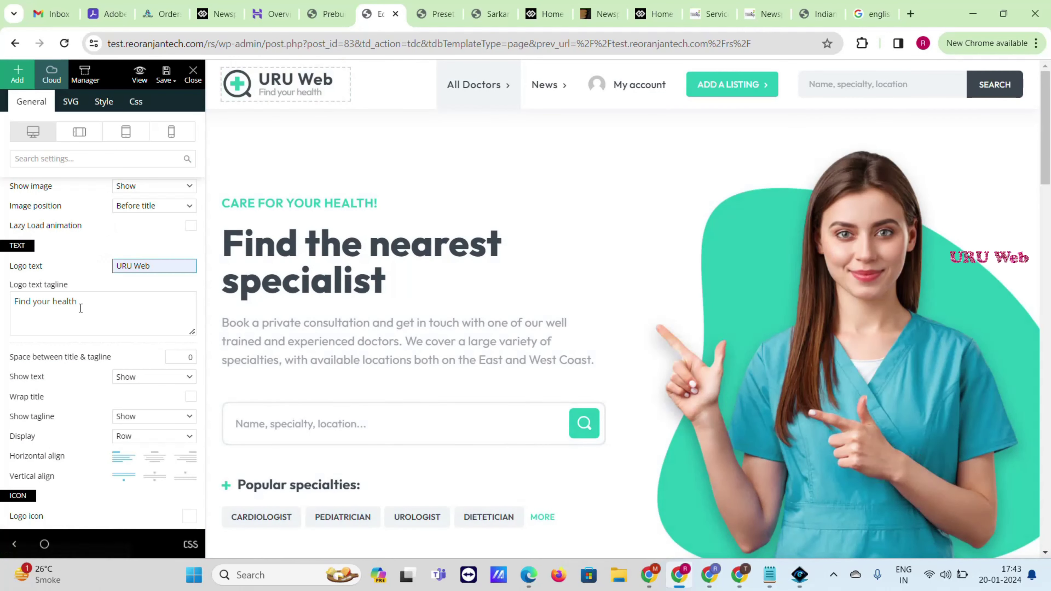
Step: Upload reoranjantec.png from Downloads to the media library and insert it as the header logo image
left_click_drag(86, 304, 19, 297)
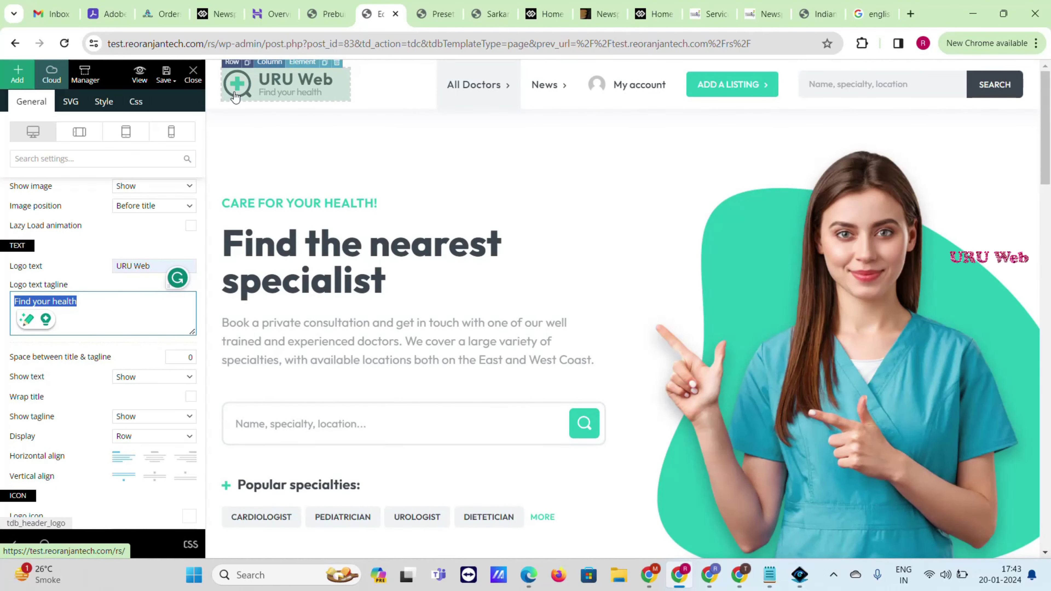
scroll(72, 366, "down", 3)
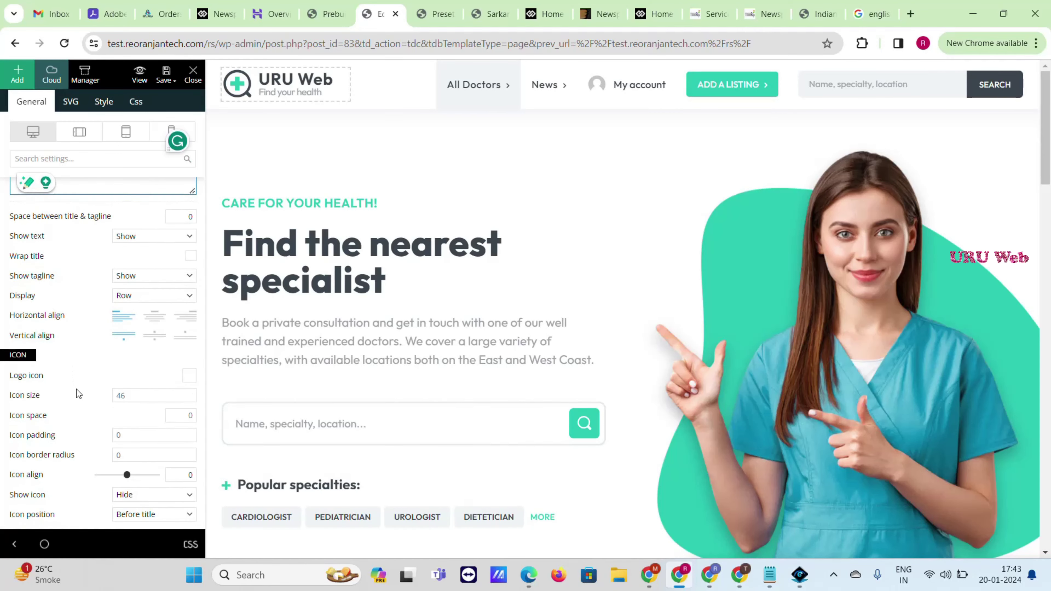
scroll(81, 396, "down", 2)
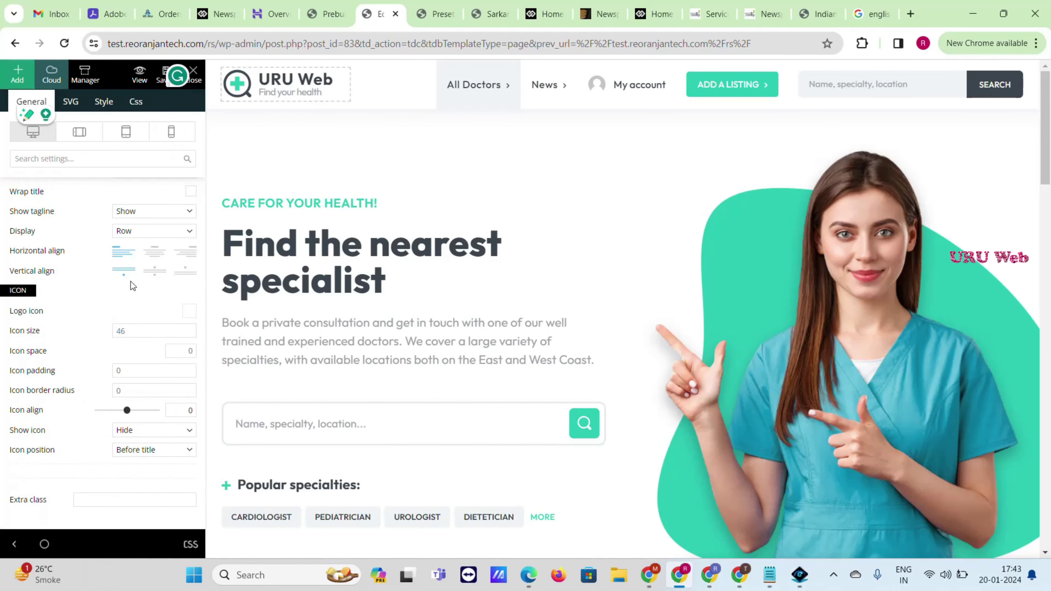
scroll(129, 347, "up", 7)
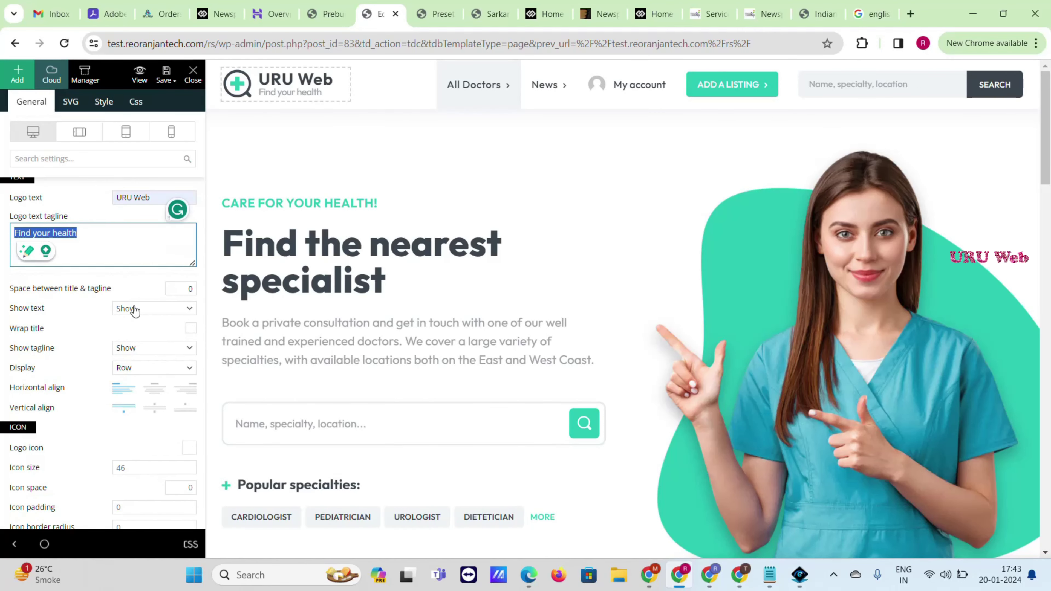
scroll(135, 305, "up", 5)
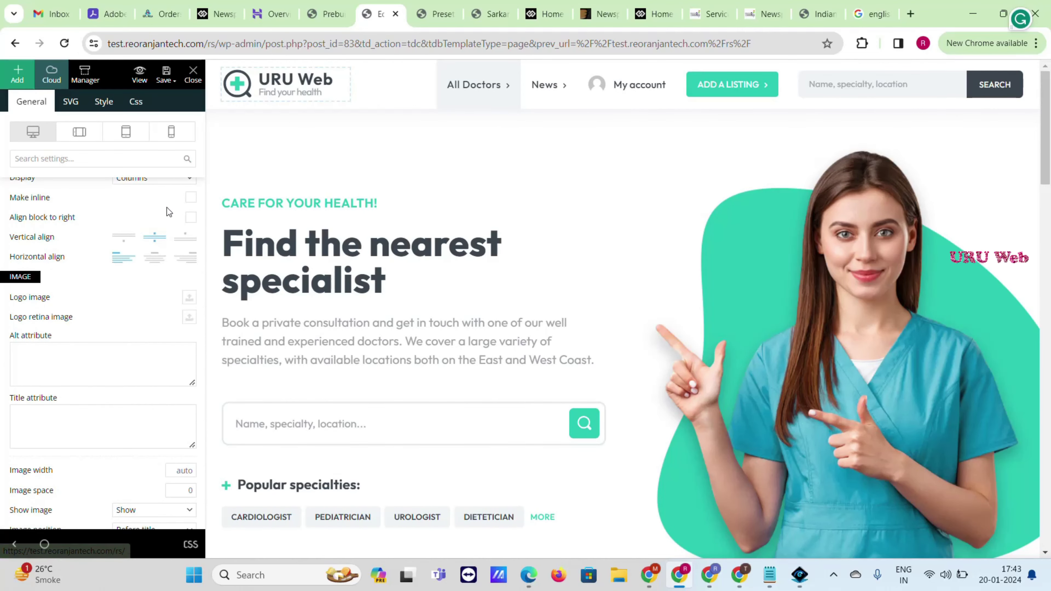
mouse_move(23, 304)
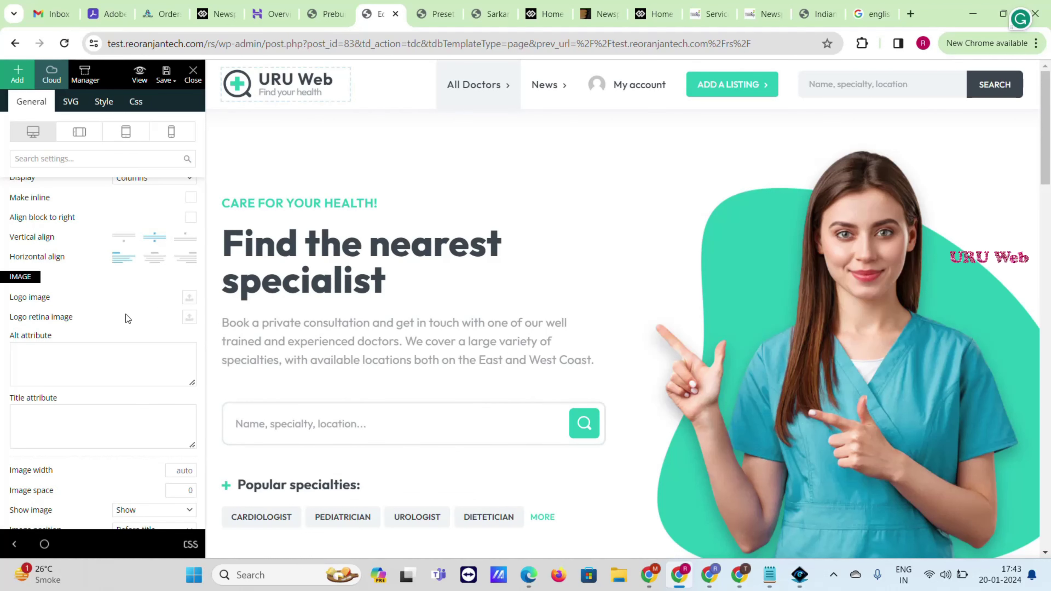
left_click(189, 300)
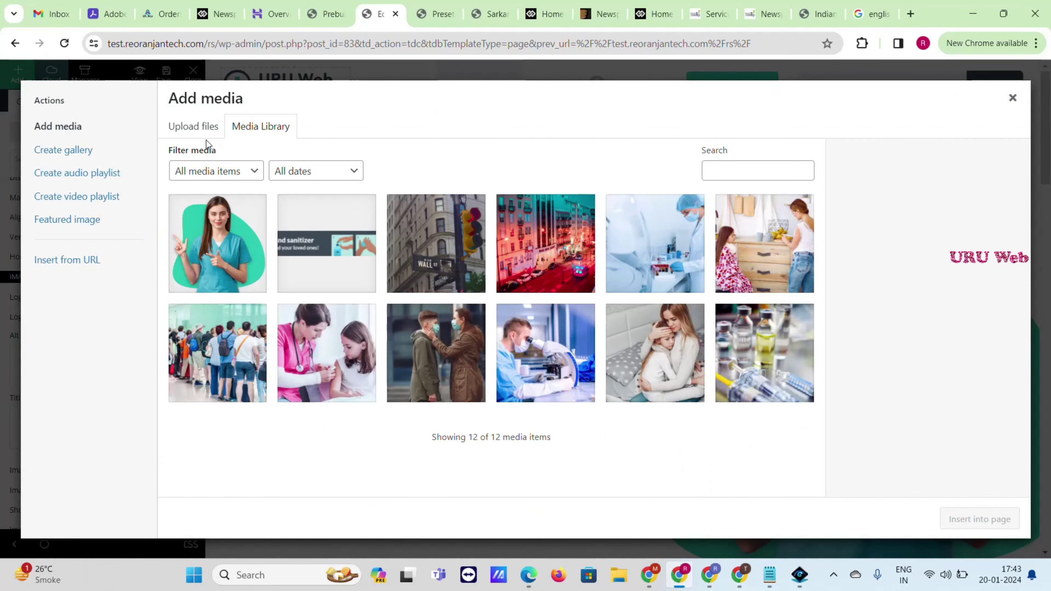
left_click(193, 132)
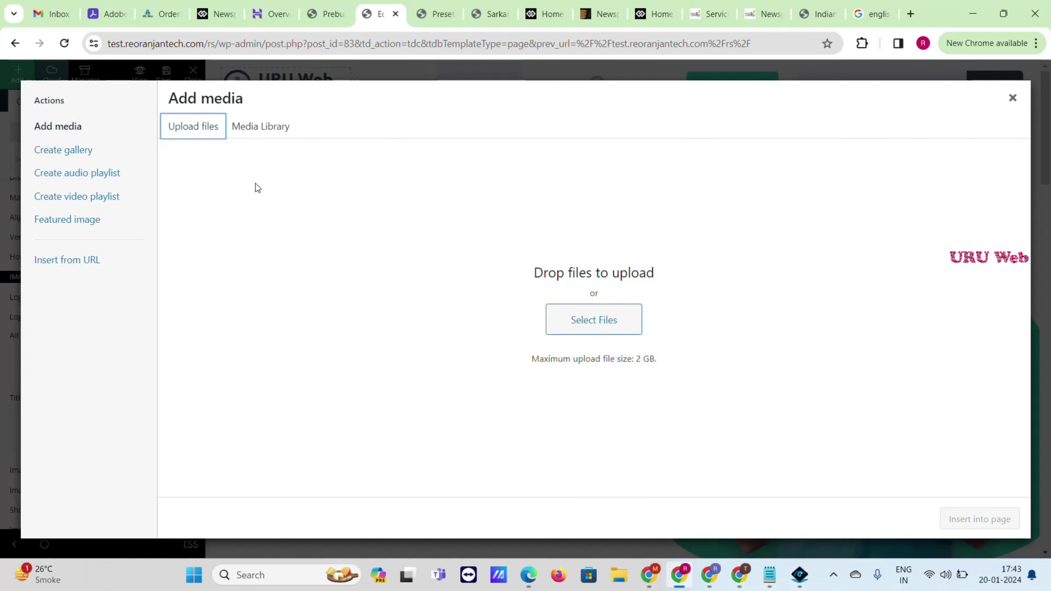
left_click(597, 319)
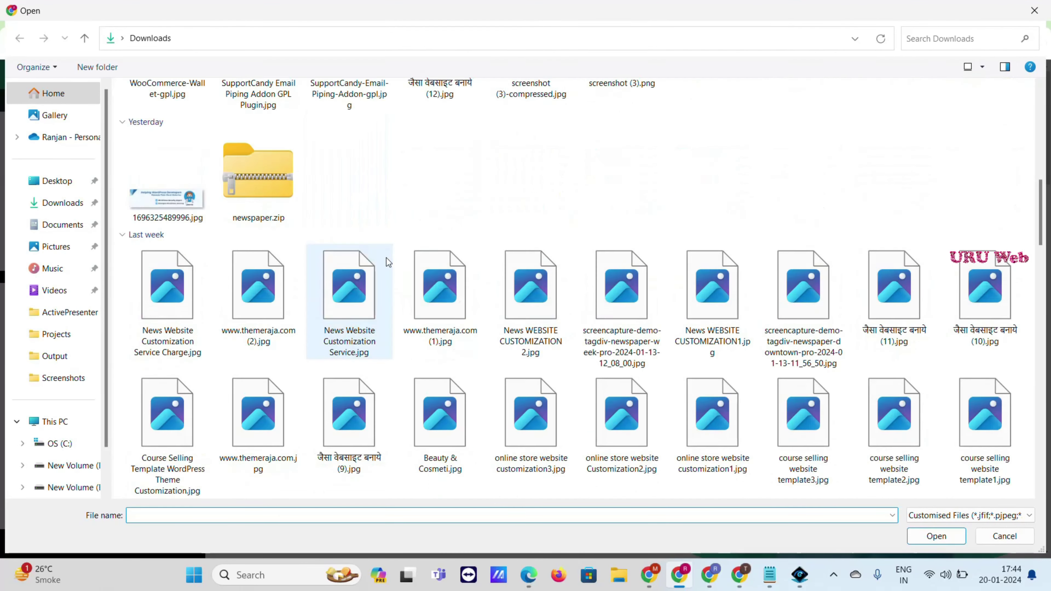
scroll(552, 384, "down", 10)
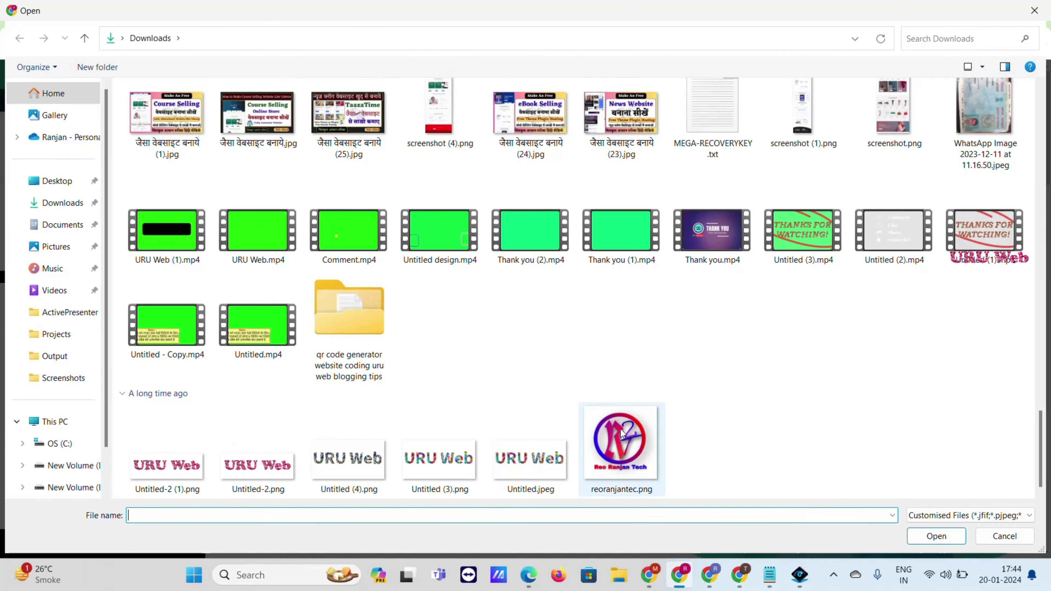
double_click(620, 432)
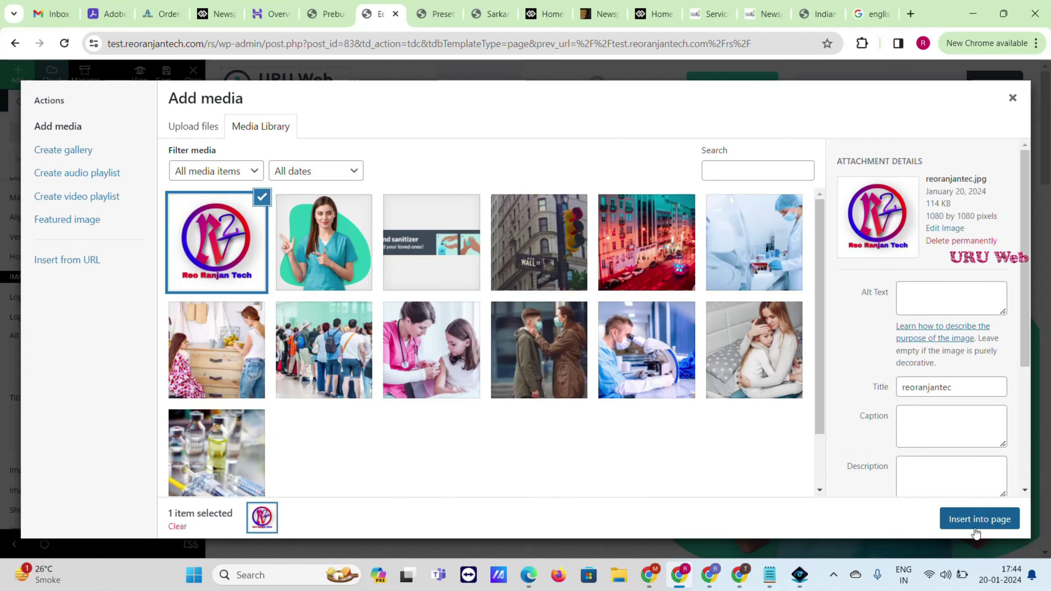
left_click(979, 519)
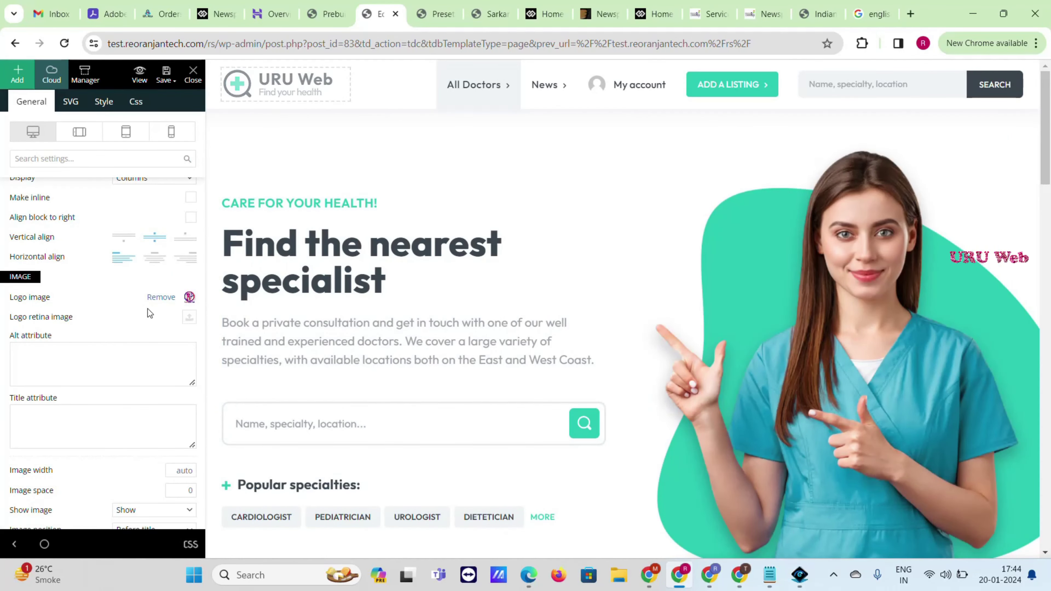
Step: Set the uploaded reoranjantec image as the header logo's retina image too
left_click(190, 318)
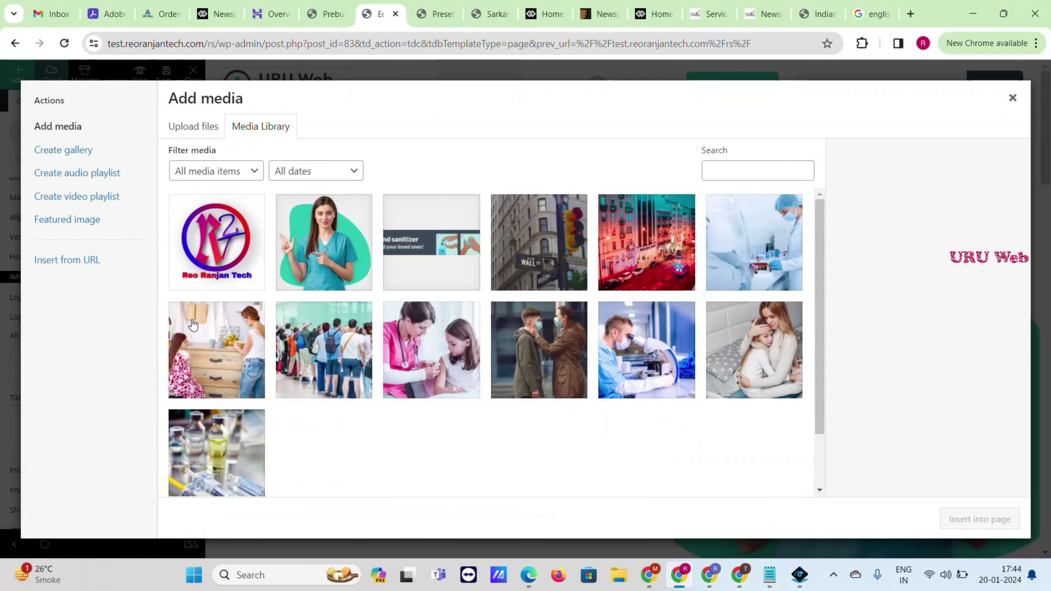
left_click(199, 251)
left_click(973, 519)
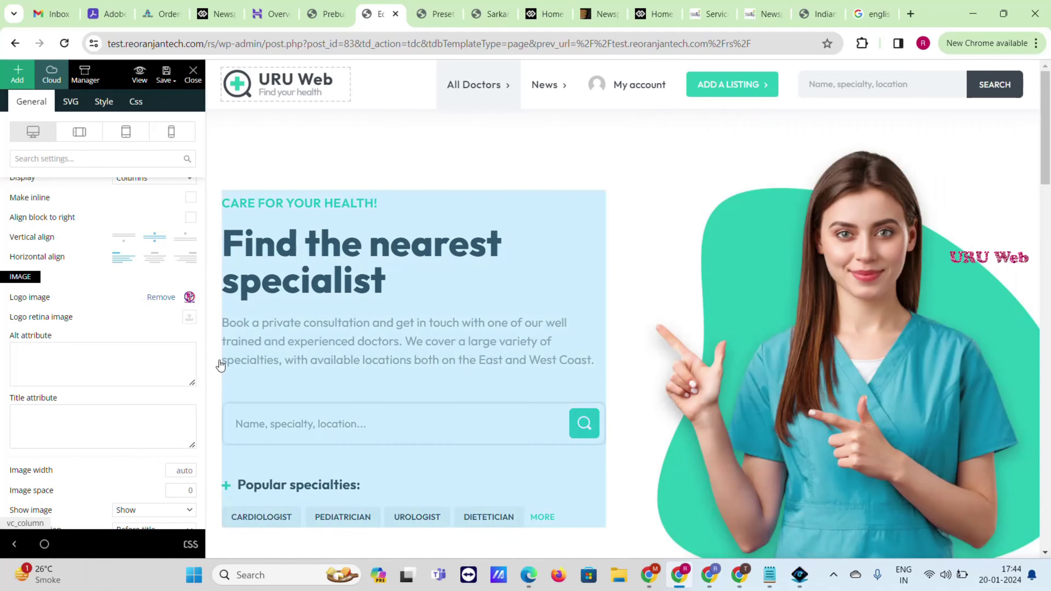
Step: Examine the header logo's remaining text and icon settings, as well as its SVG code and SVG display options
scroll(111, 279, "down", 3)
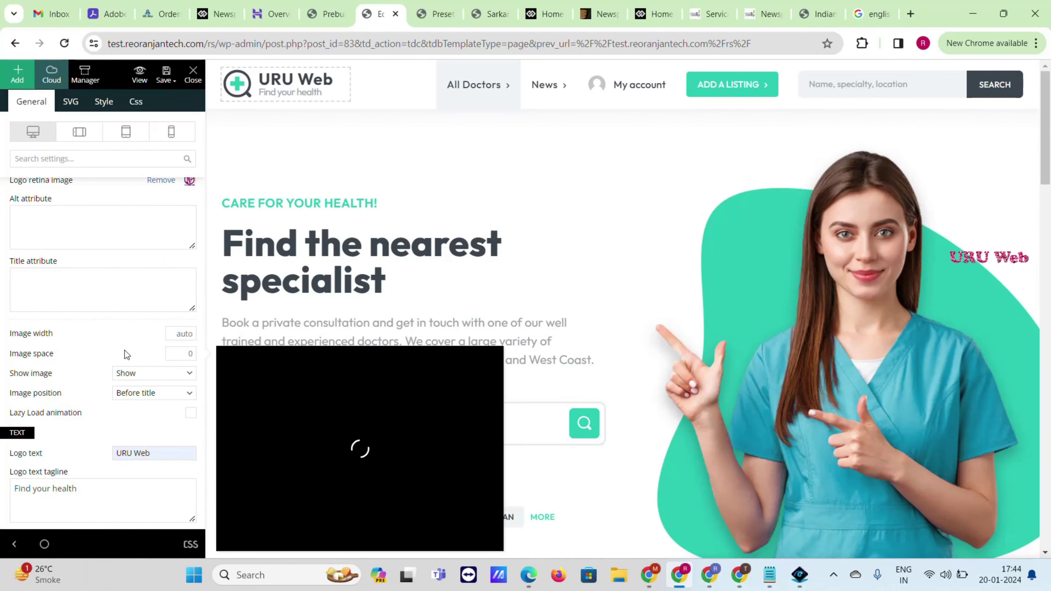
scroll(125, 349, "down", 8)
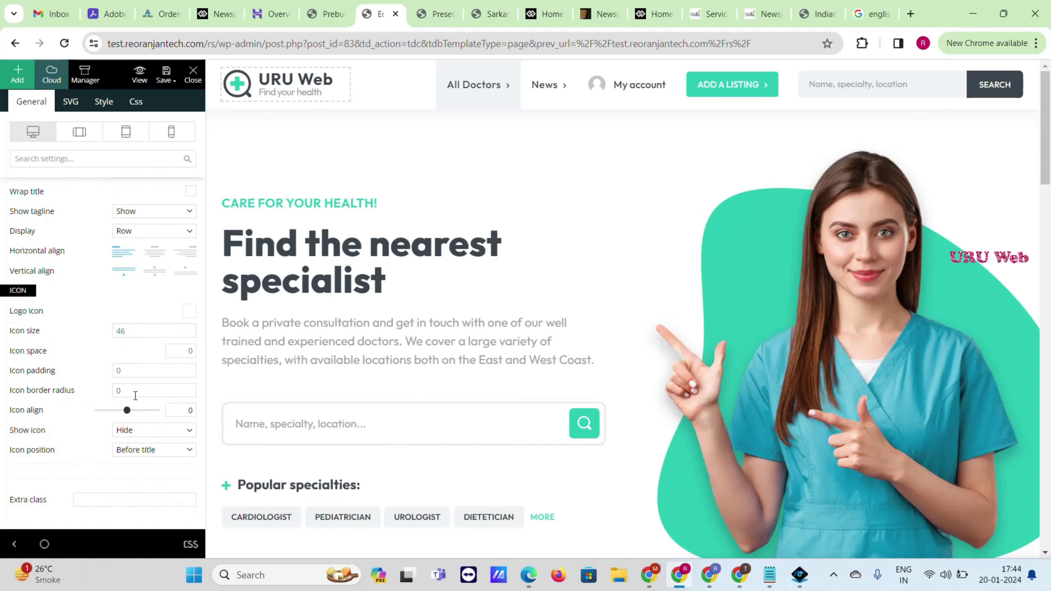
scroll(144, 435, "up", 5)
scroll(143, 434, "down", 5)
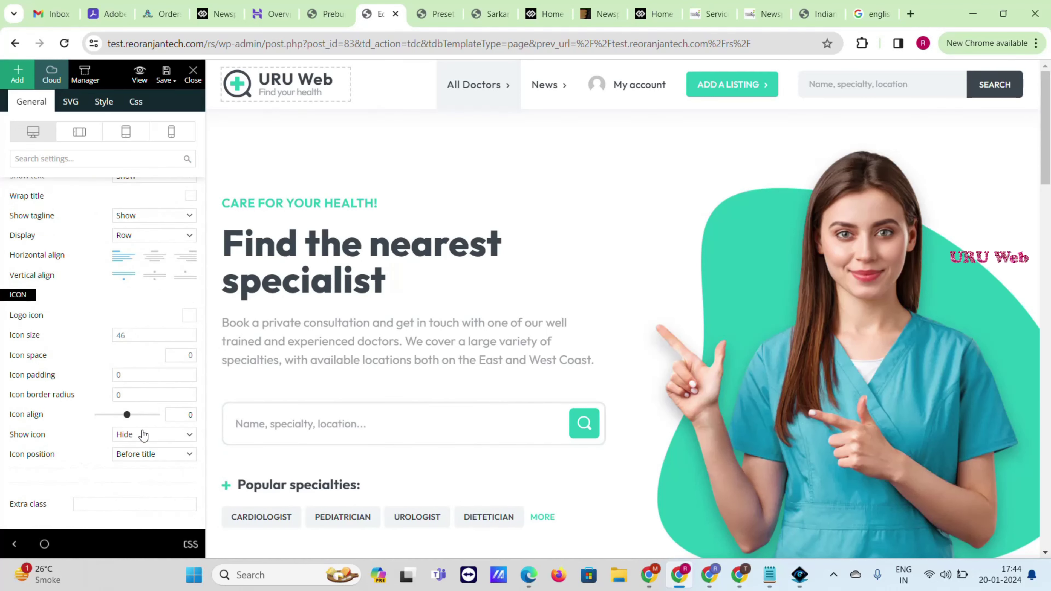
scroll(117, 265, "up", 15)
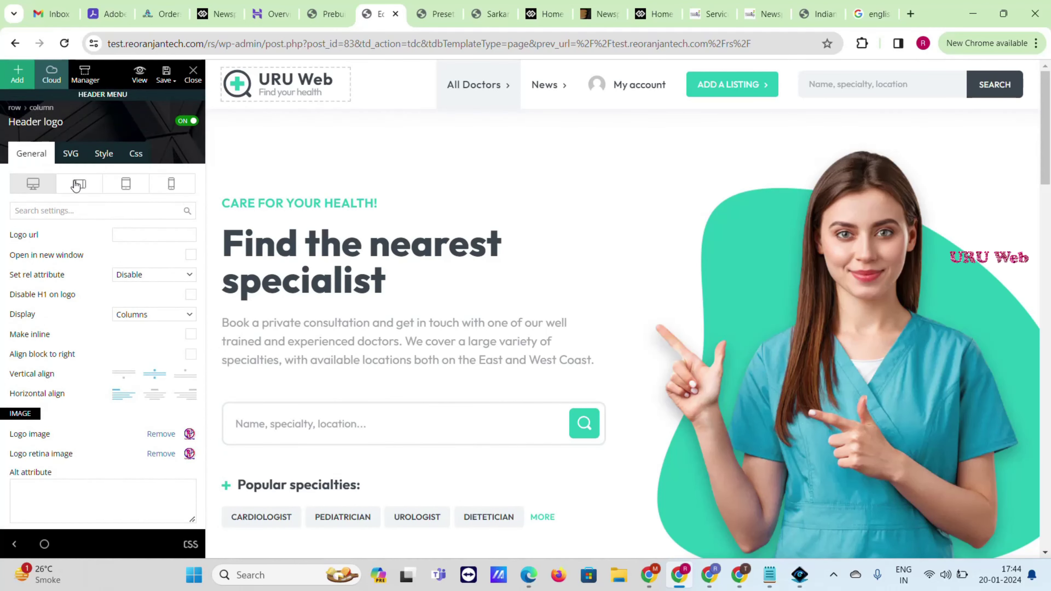
left_click(70, 153)
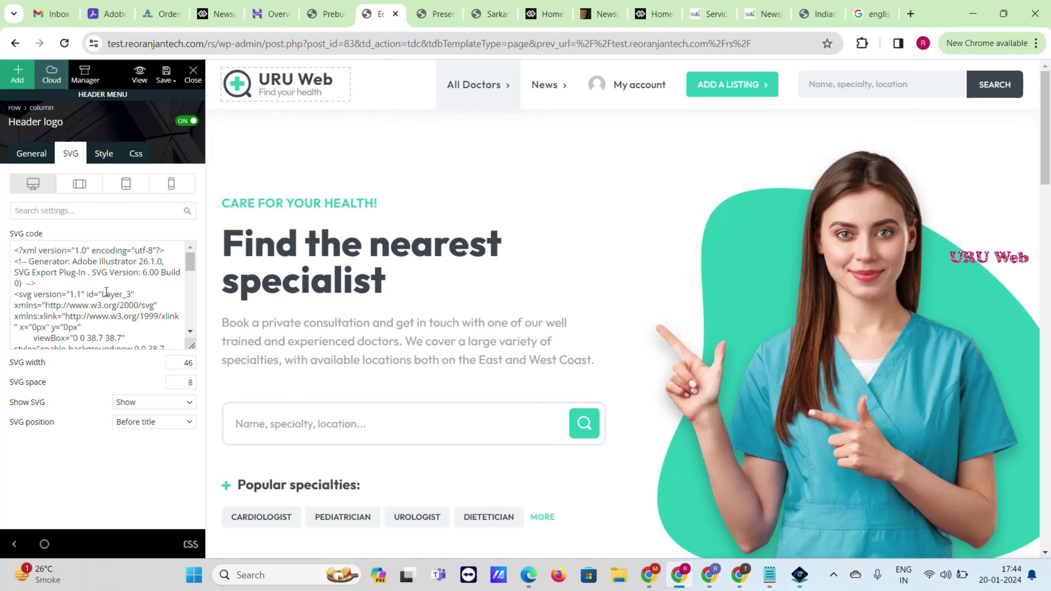
scroll(104, 294, "down", 5)
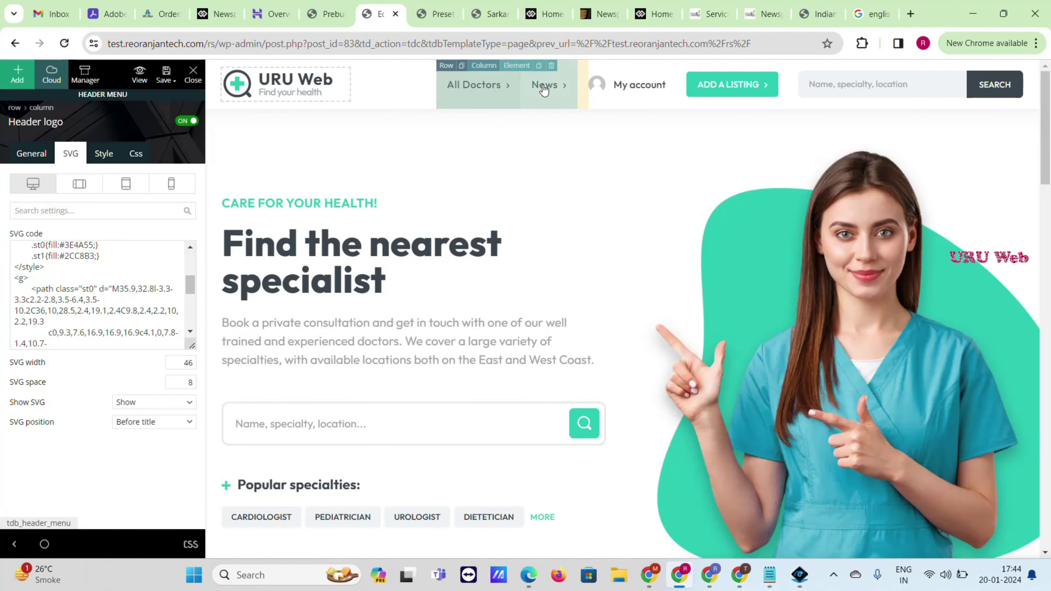
Step: Check which menus the header main menu element can use, and switch to the WordPress admin's prebuilt websites page
left_click(515, 68)
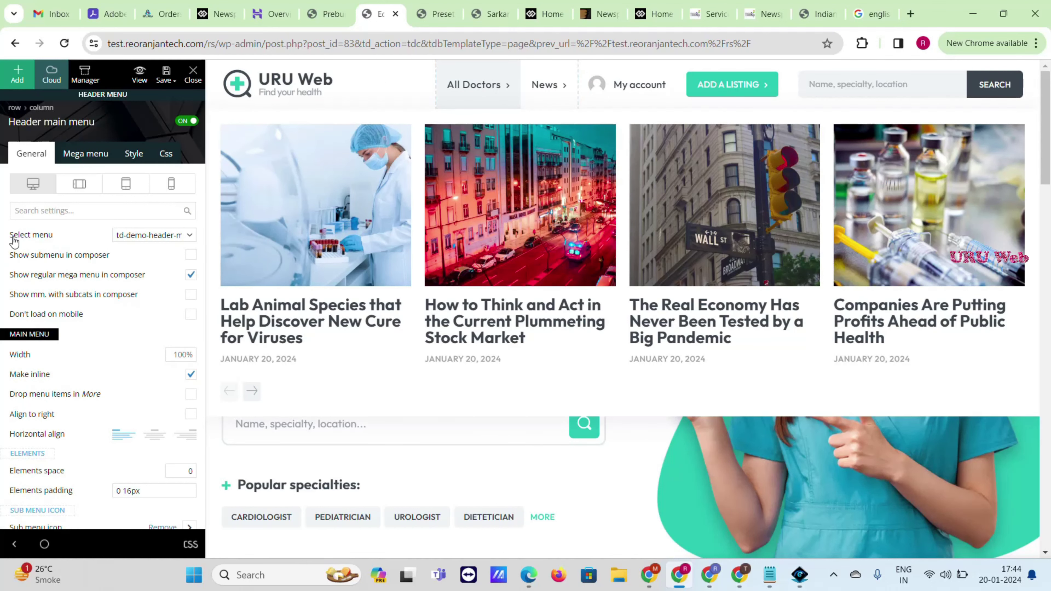
left_click(132, 235)
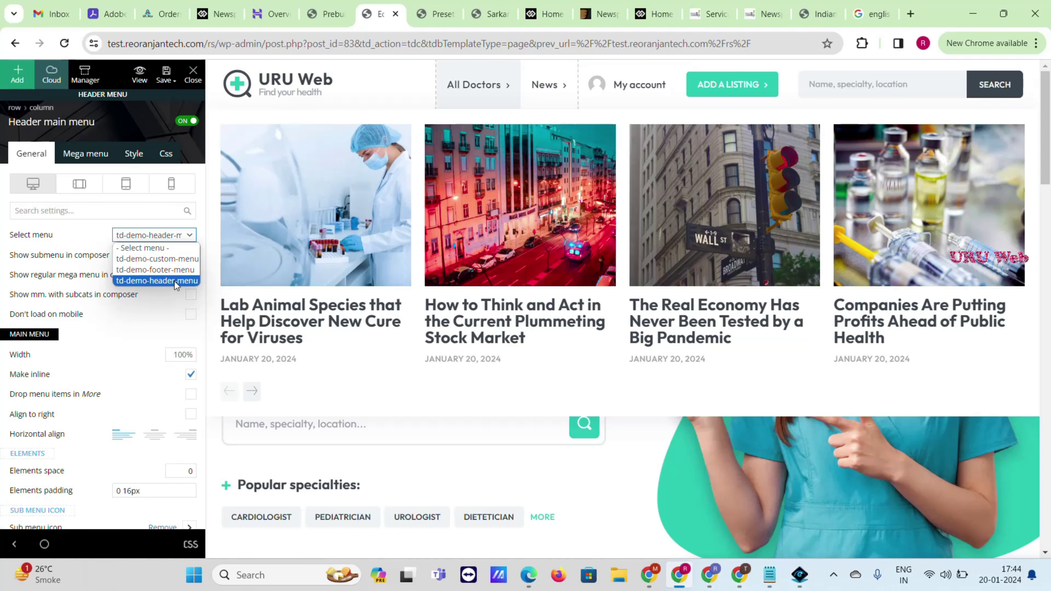
left_click(327, 14)
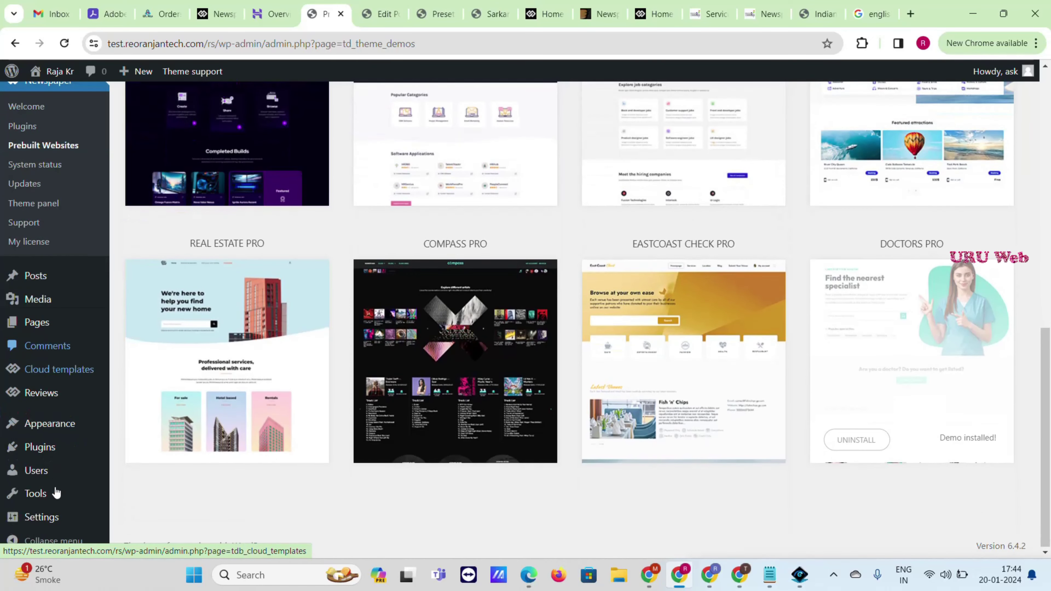
Step: Open the menu editor in the WordPress admin, load td-demo-header-menu for editing, and review its items and display settings
mouse_move(52, 425)
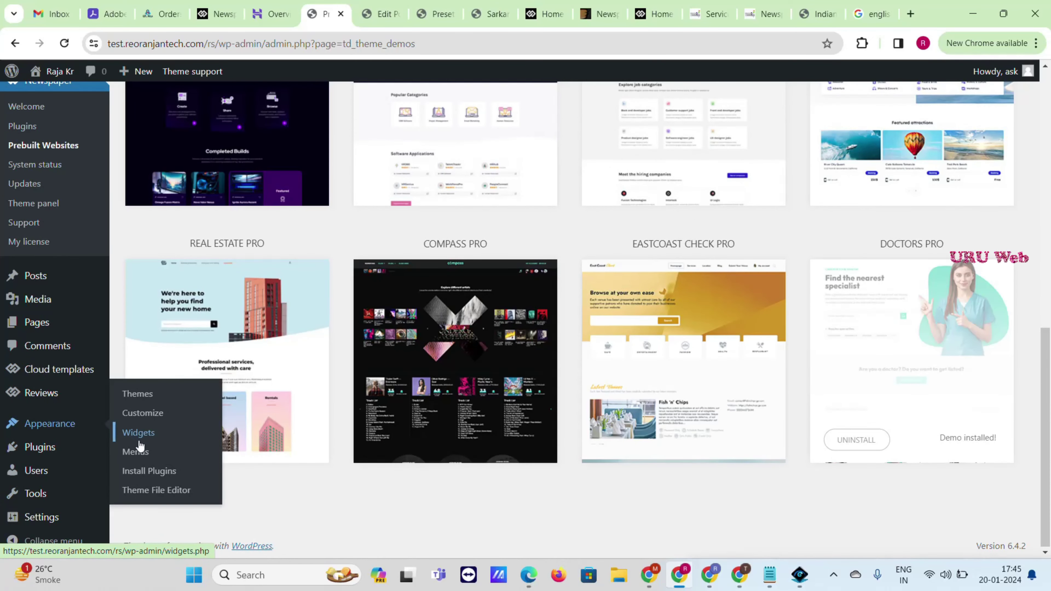
left_click(136, 451)
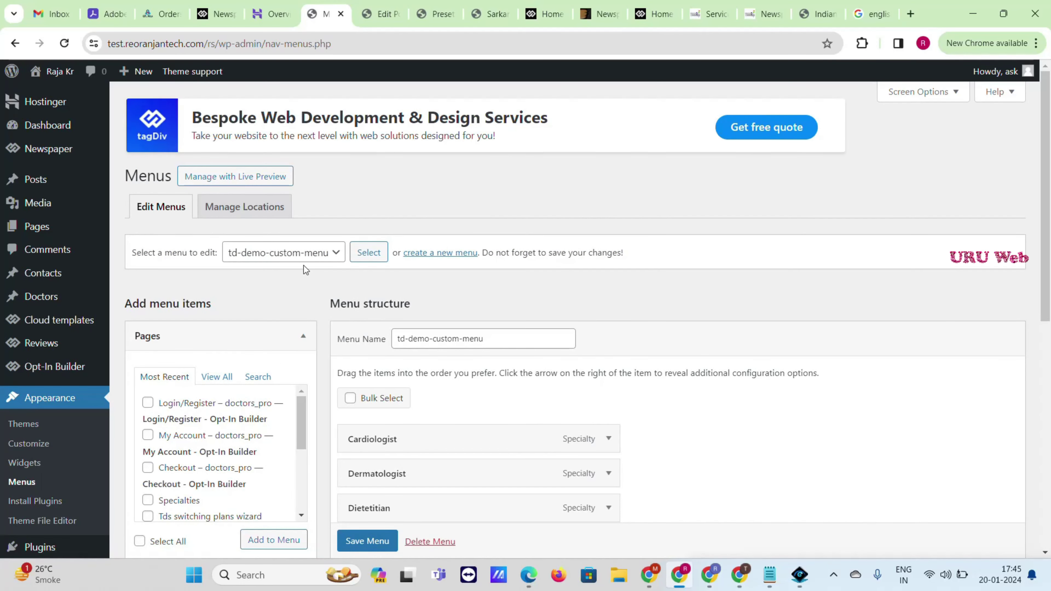
left_click(305, 252)
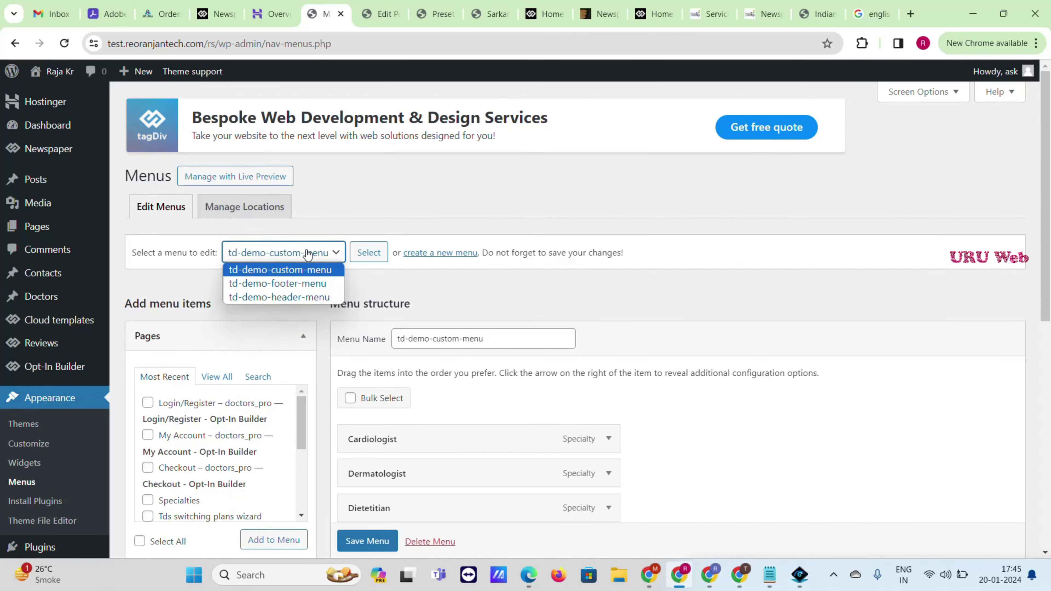
left_click(307, 296)
left_click(374, 254)
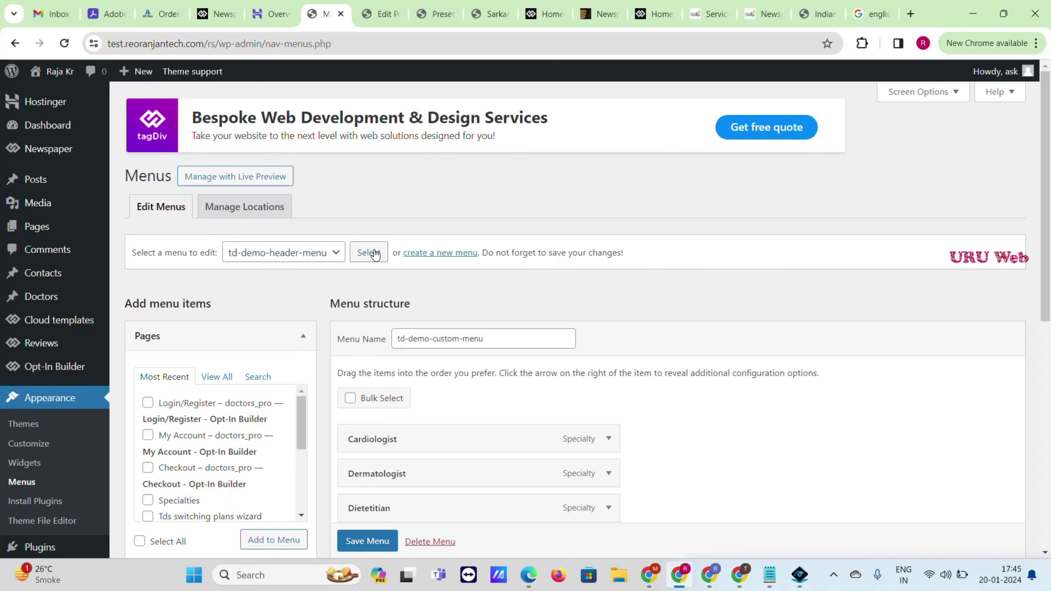
scroll(393, 275, "down", 3)
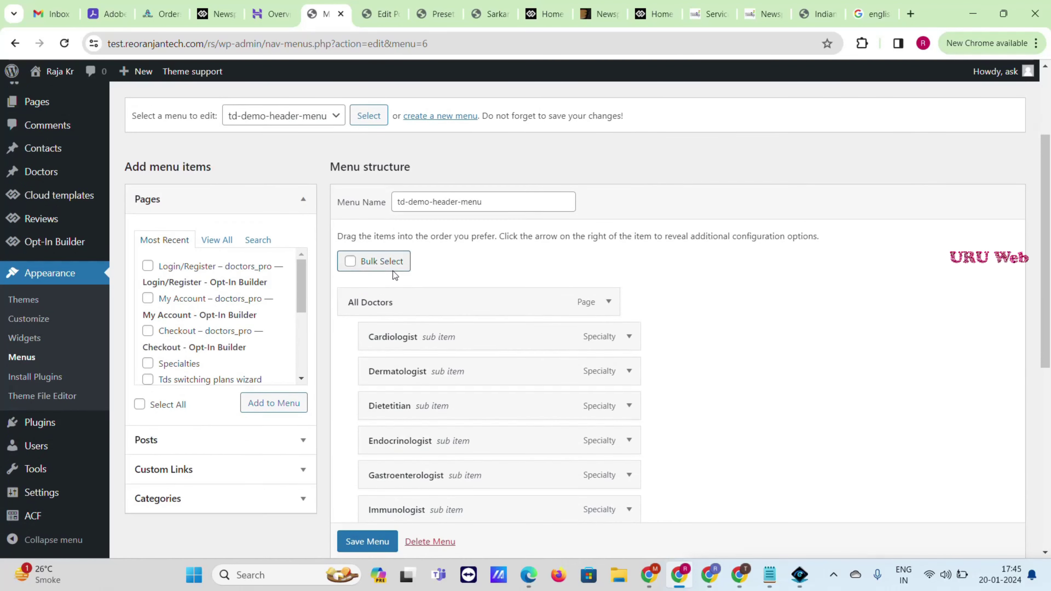
scroll(395, 275, "down", 8)
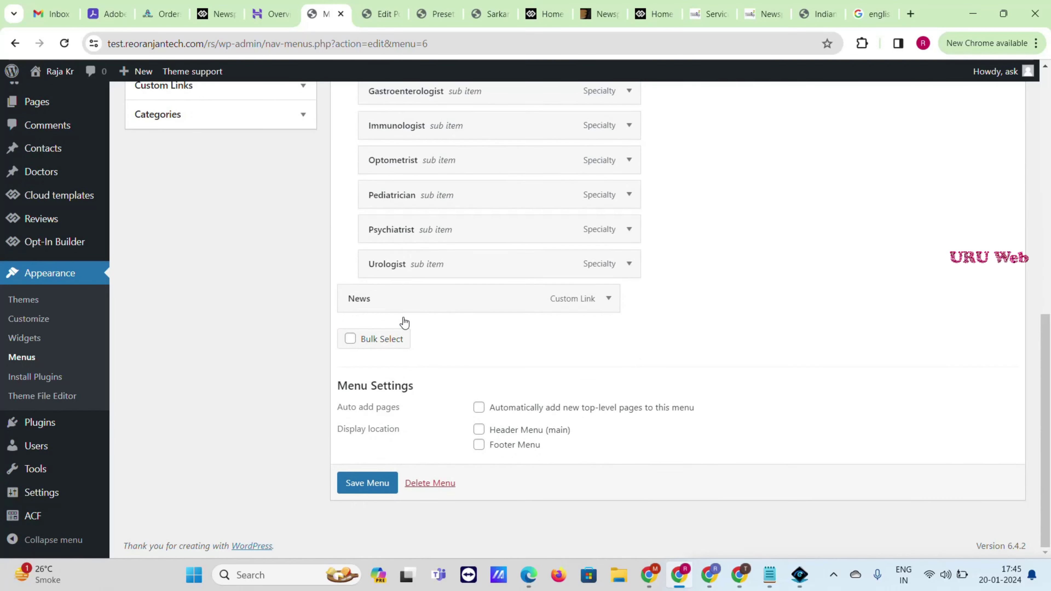
scroll(404, 323, "up", 8)
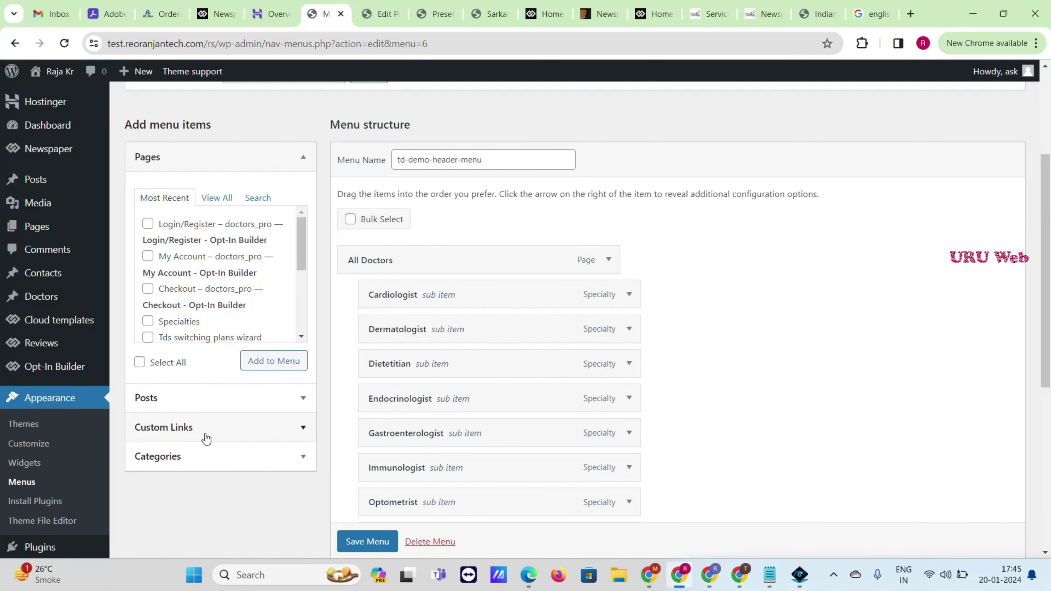
Step: Add a custom link named Home, using the site's address copied from the browser, to the header menu
left_click(206, 438)
left_click(222, 294)
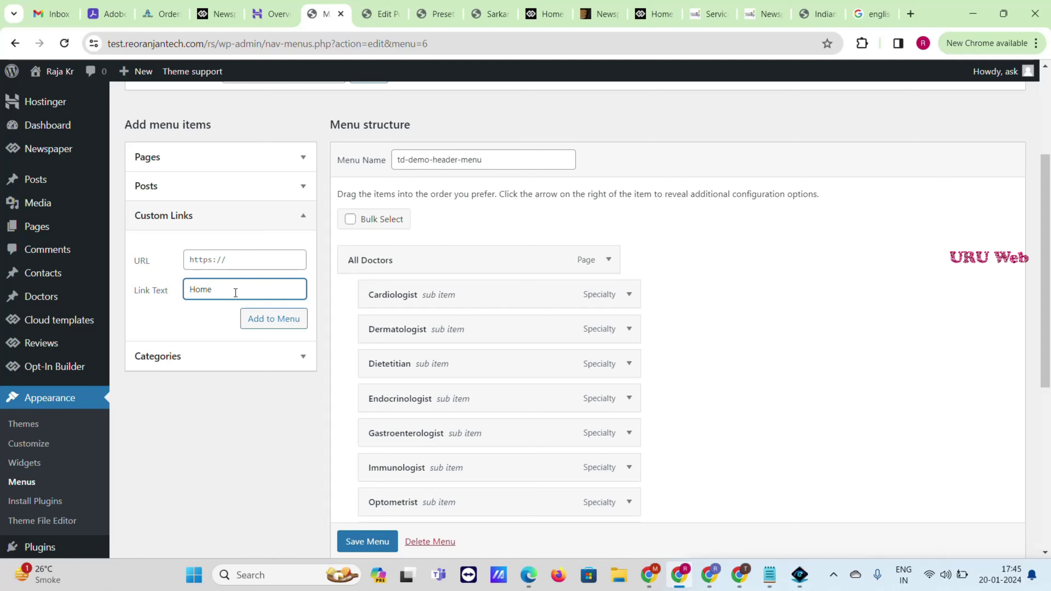
left_click_drag(220, 40, 104, 42)
key("ctrl+c")
left_click(231, 261)
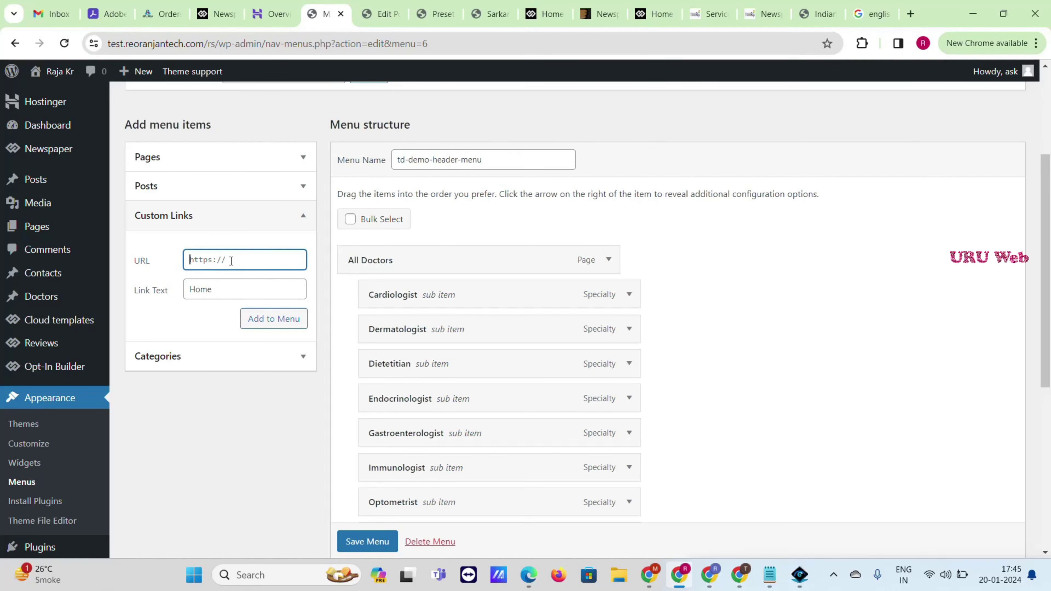
key("ctrl+v")
left_click(274, 328)
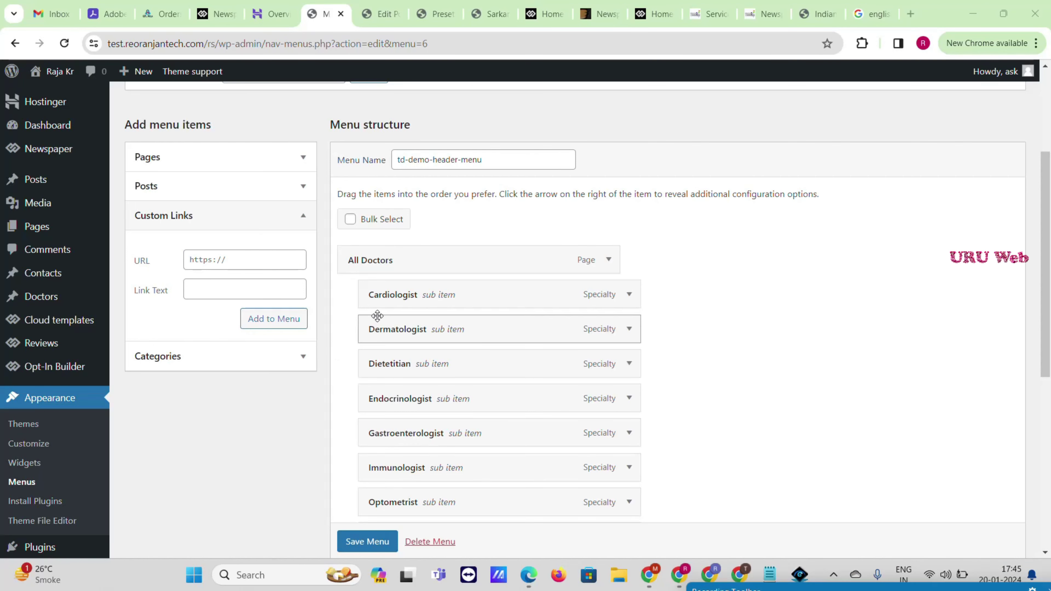
Step: Move the Home item above All Doctors as a top-level entry and save the header menu
scroll(375, 315, "down", 5)
left_click_drag(393, 405, 401, 128)
scroll(418, 154, "up", 4)
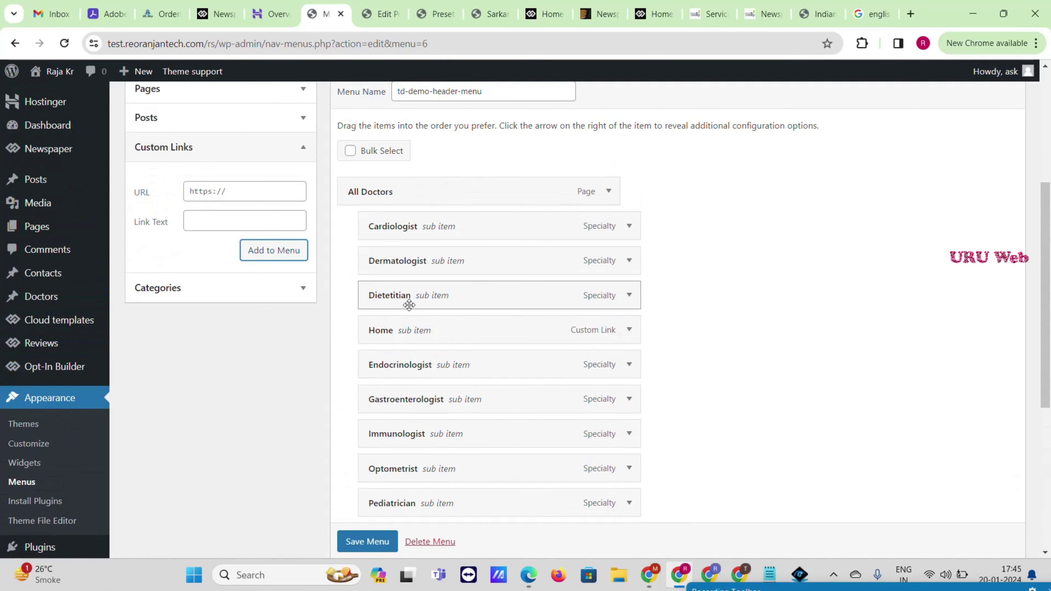
left_click_drag(403, 331, 382, 192)
scroll(360, 526, "down", 1)
left_click(364, 540)
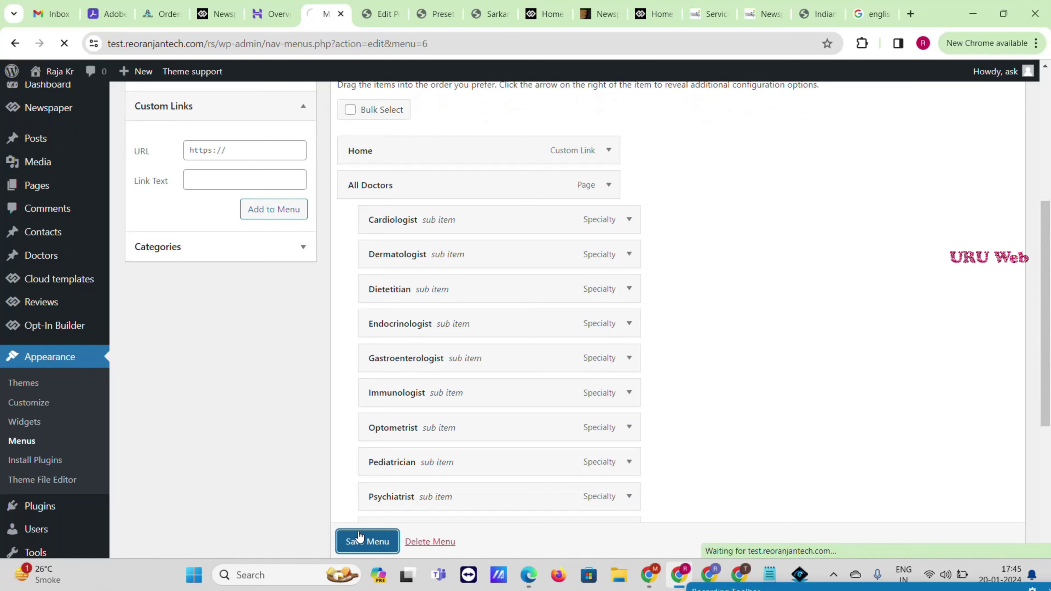
Step: Switch back to the page in tagDiv Composer and check the header's menu, account, Add a listing and search elements
left_click(380, 14)
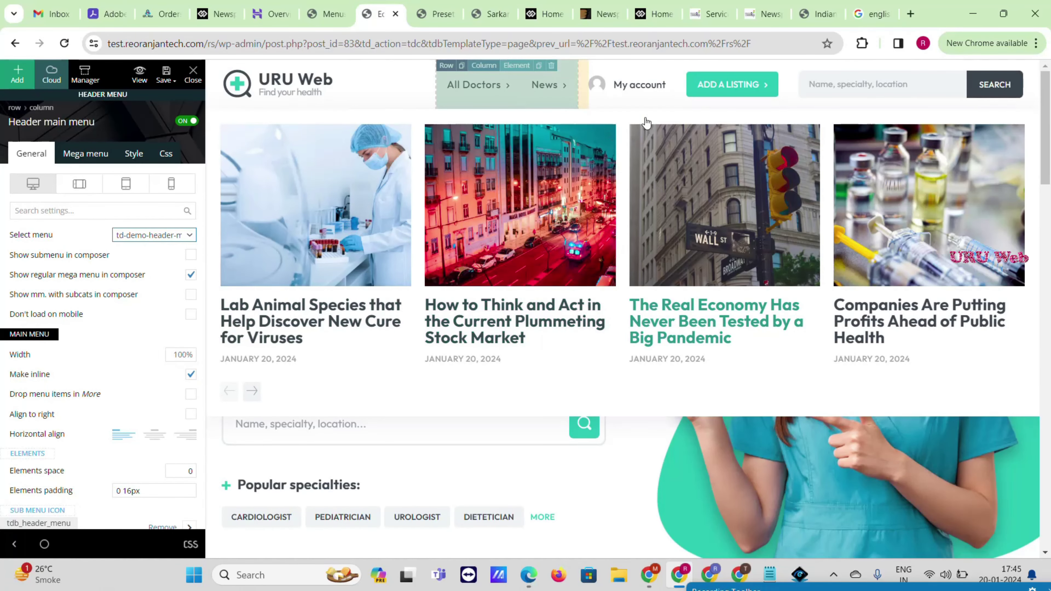
left_click(643, 88)
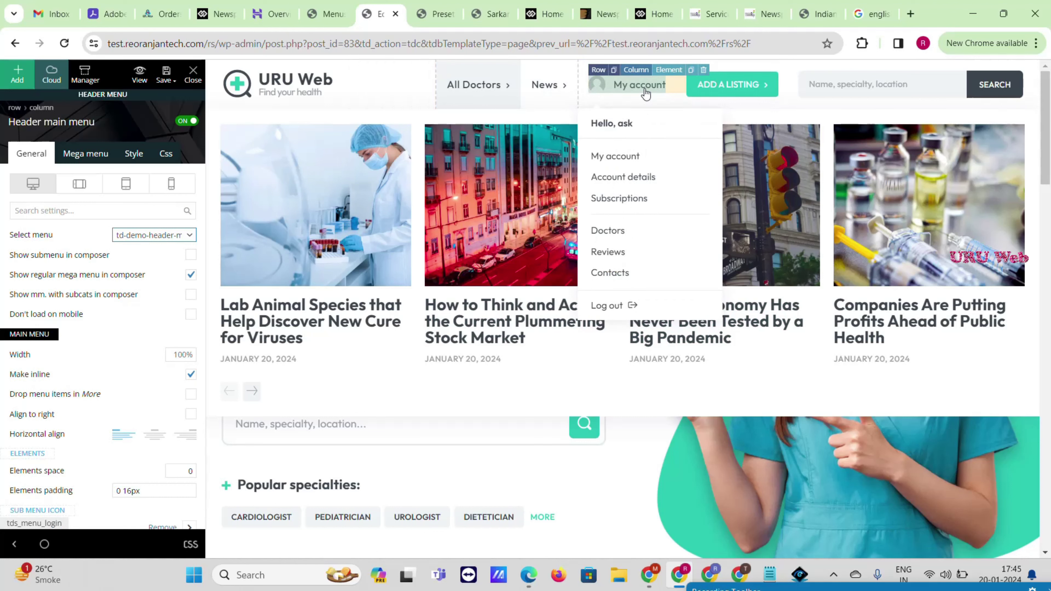
left_click(723, 87)
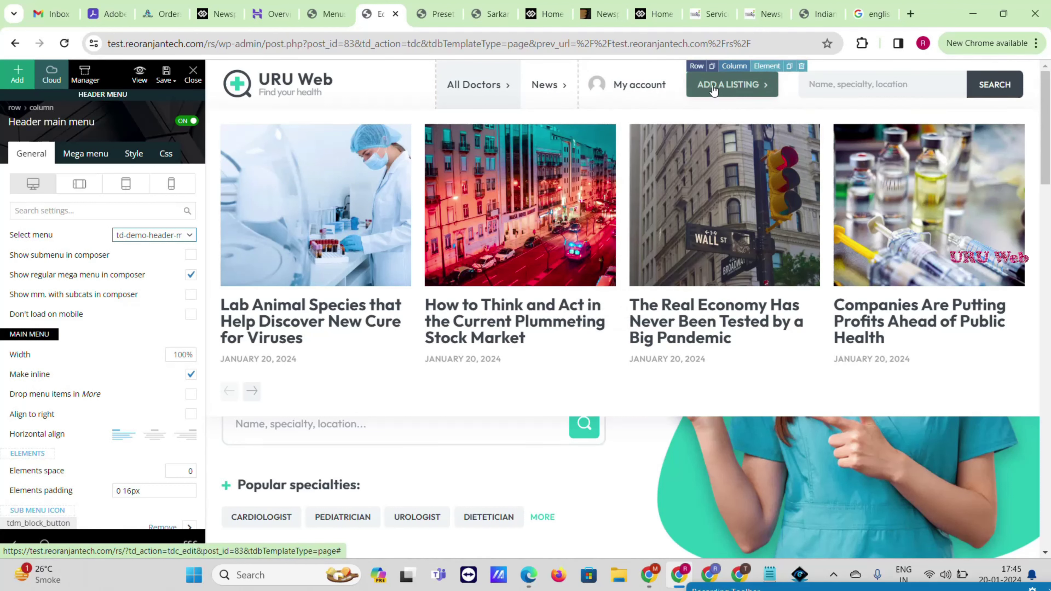
left_click(964, 84)
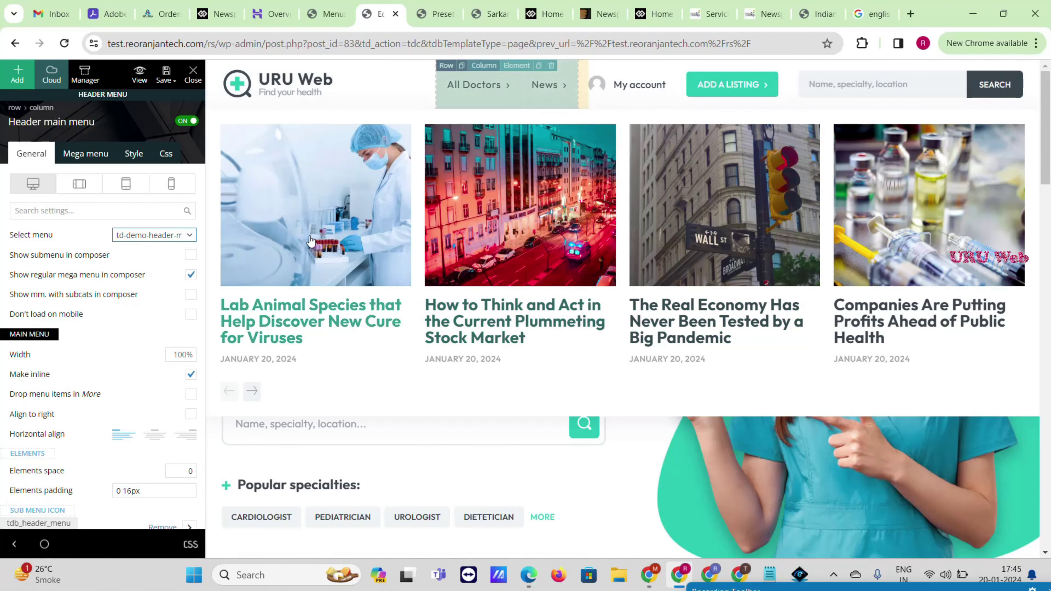
scroll(662, 435, "down", 5)
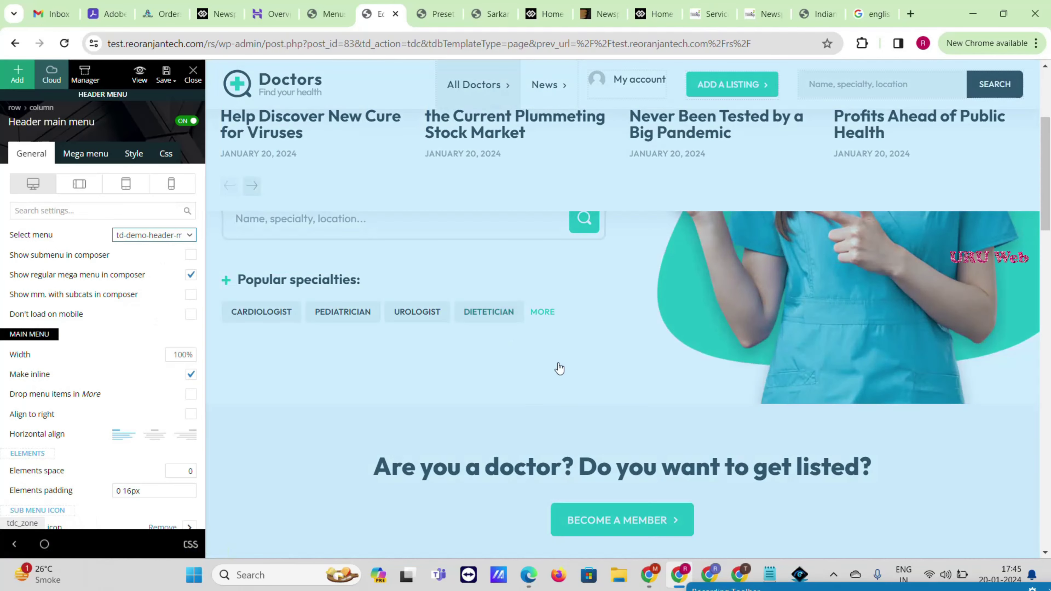
scroll(573, 341, "up", 3)
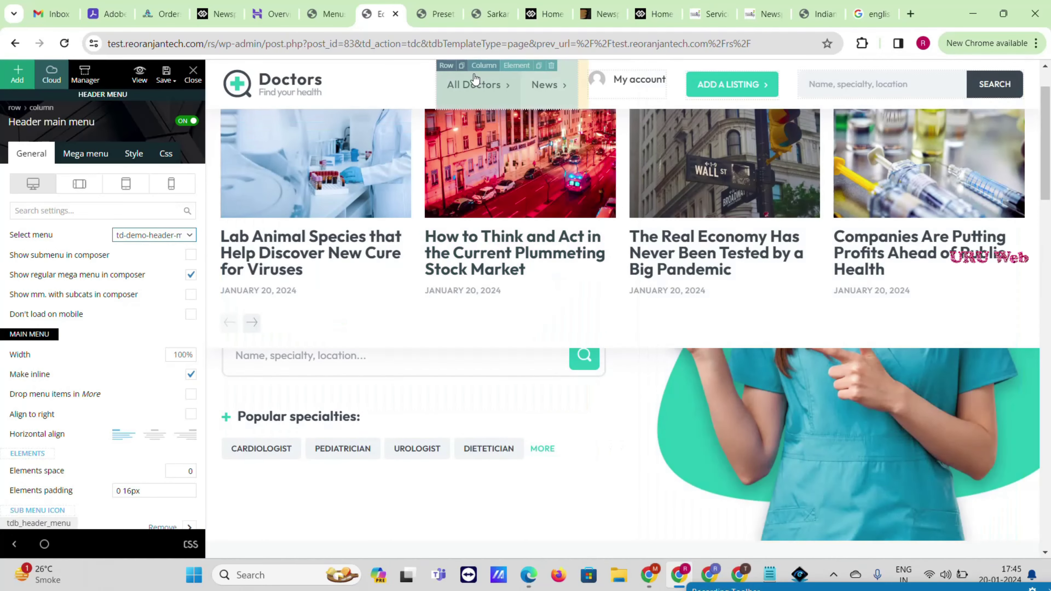
Step: Inspect the title settings of the hero headings "Find the nearest specialist" and "Care for your health!"
left_click(615, 416)
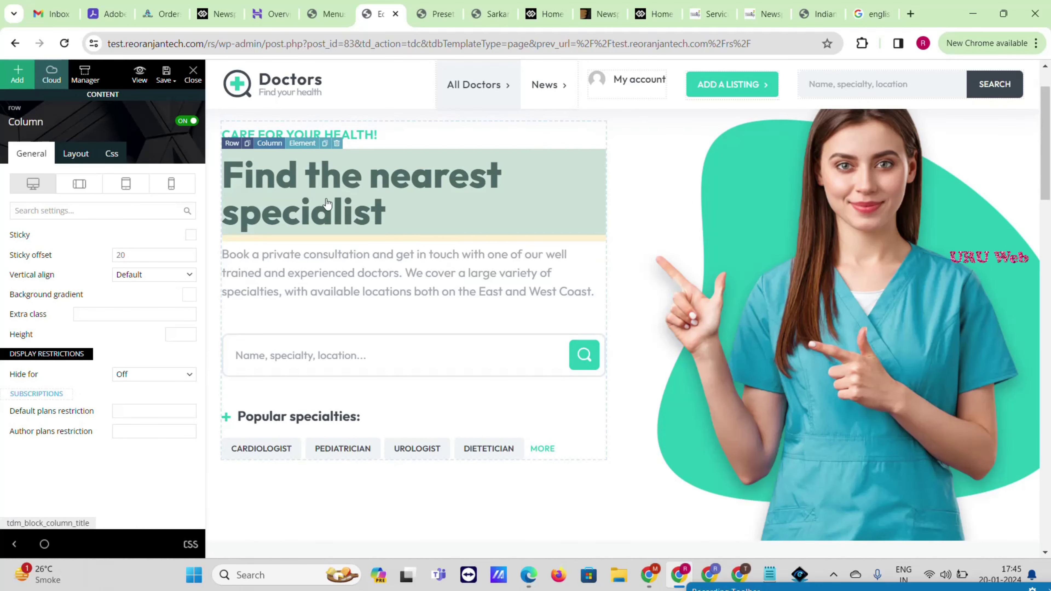
left_click(279, 187)
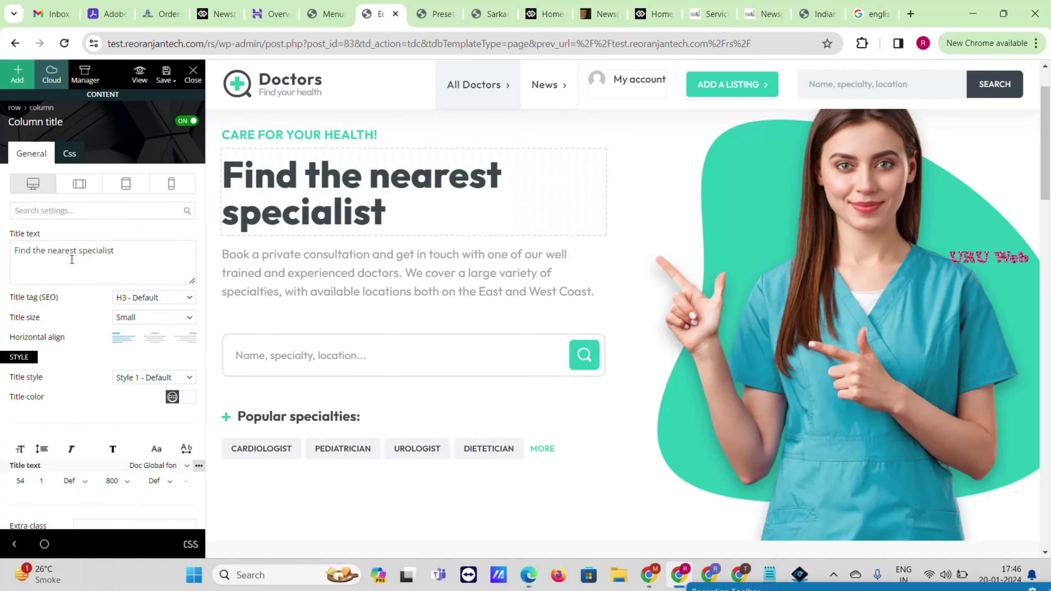
left_click_drag(65, 249, 27, 250)
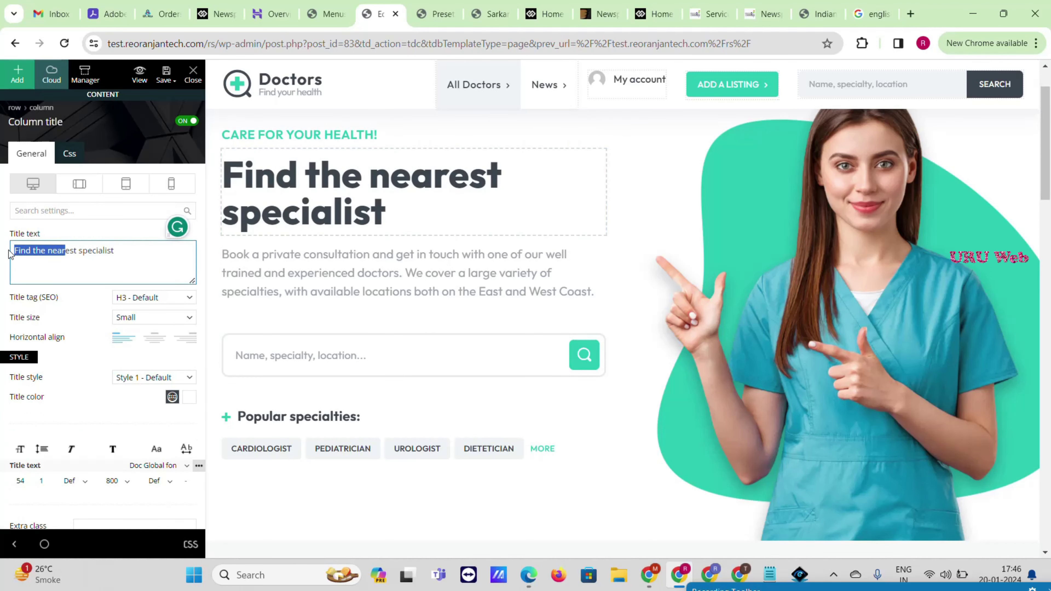
left_click(379, 136)
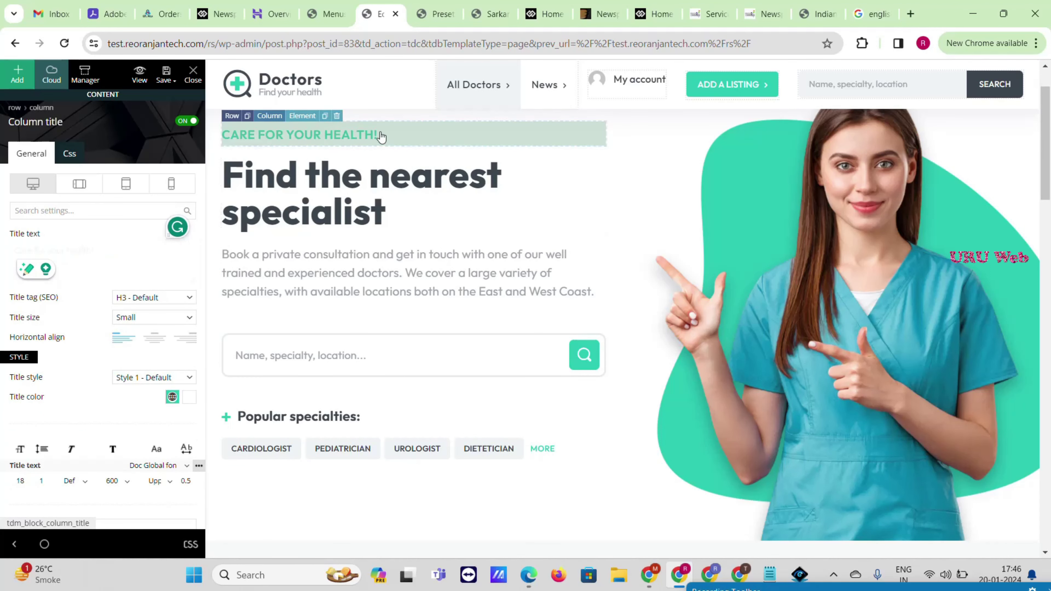
left_click(84, 251)
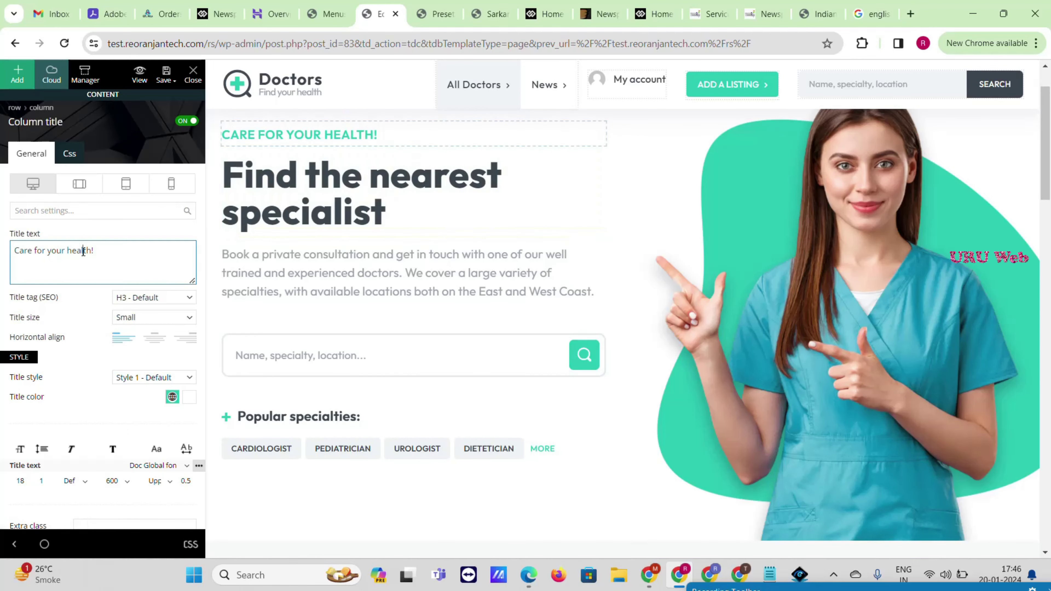
scroll(107, 294, "down", 1)
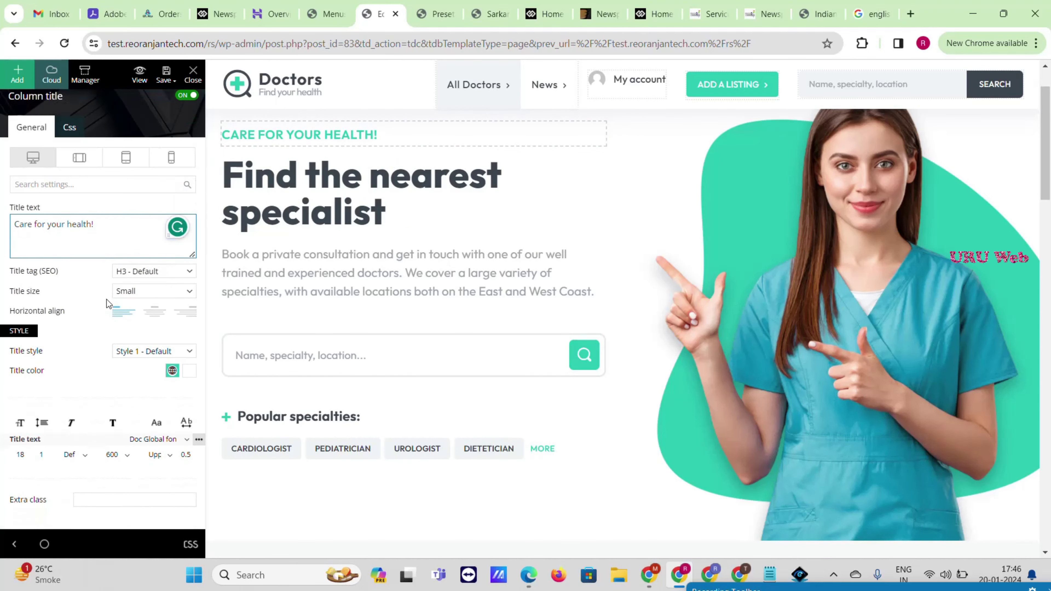
Step: Replace the hero section's doctor image with 8.jpg, the nurse giving an injection, from the media library
left_click(855, 276)
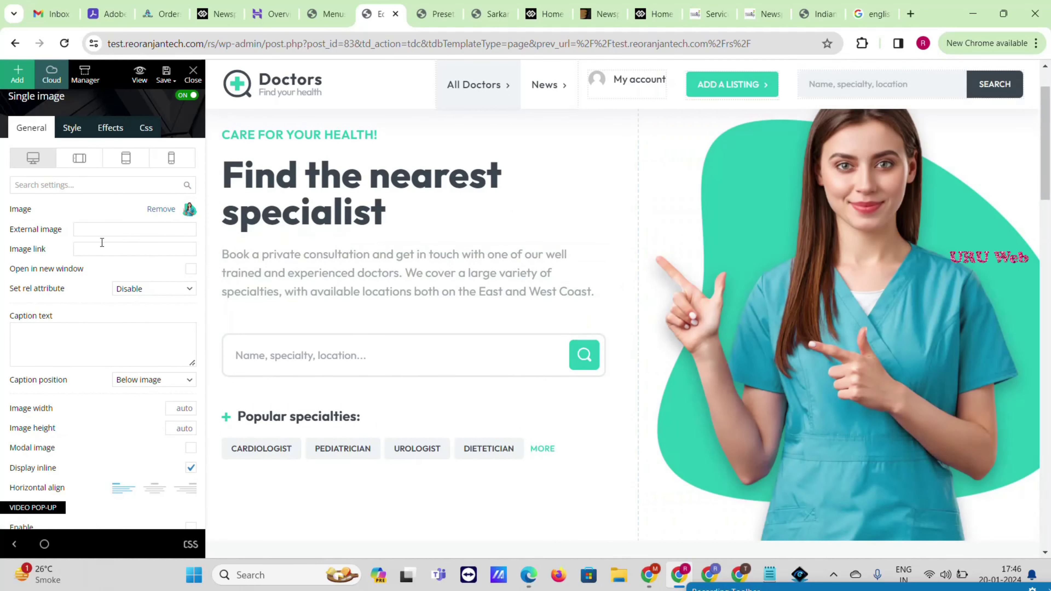
left_click(189, 211)
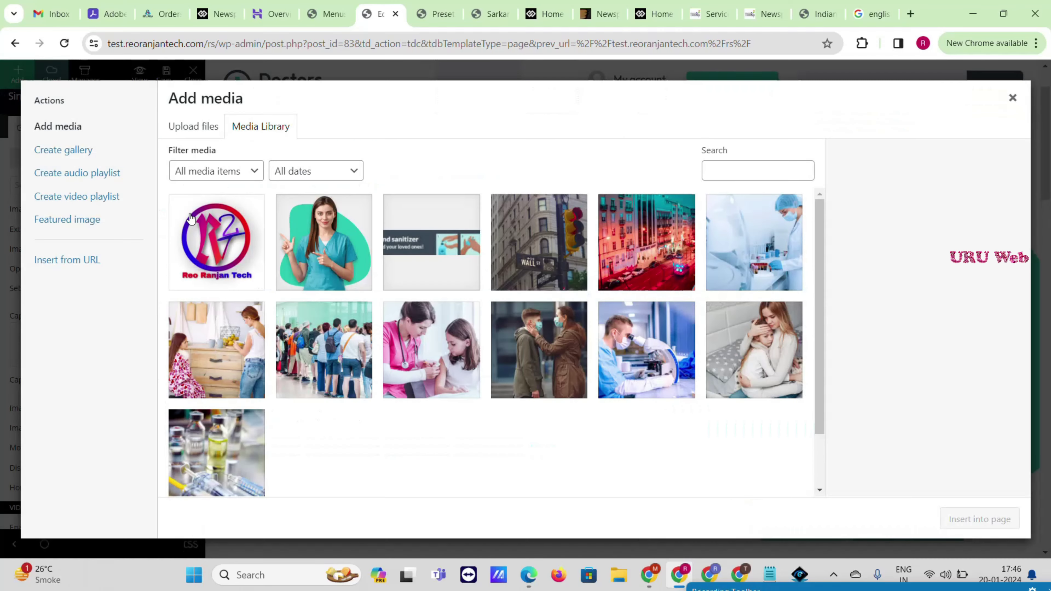
left_click(460, 357)
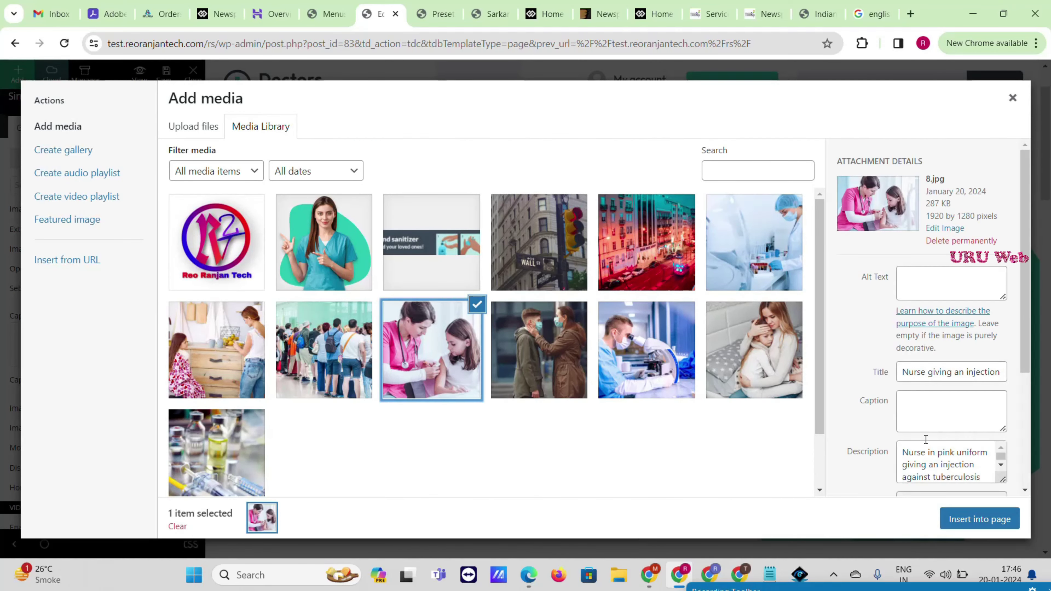
left_click(979, 520)
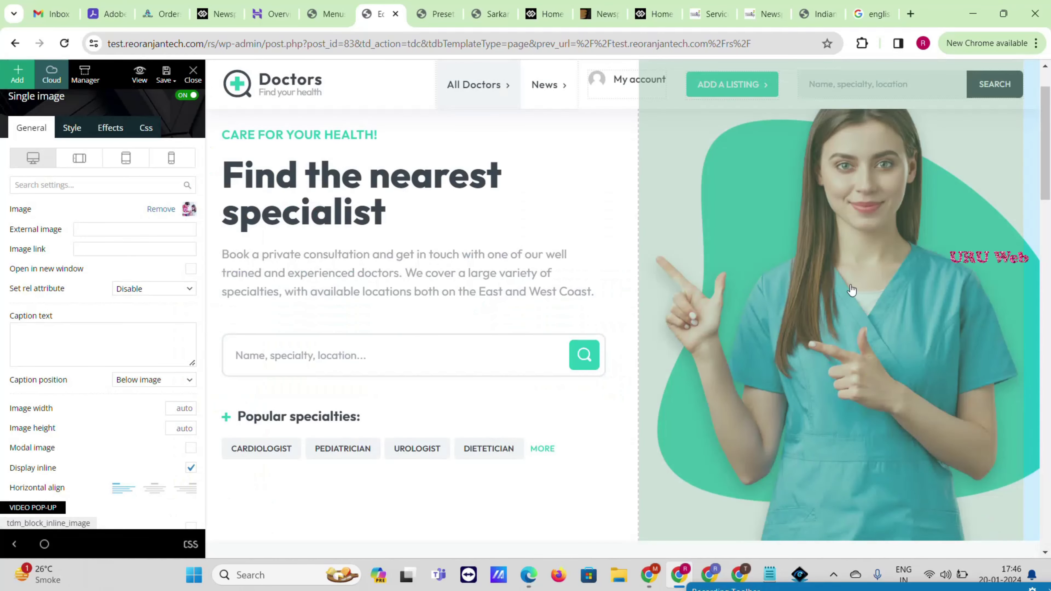
scroll(855, 287, "down", 2)
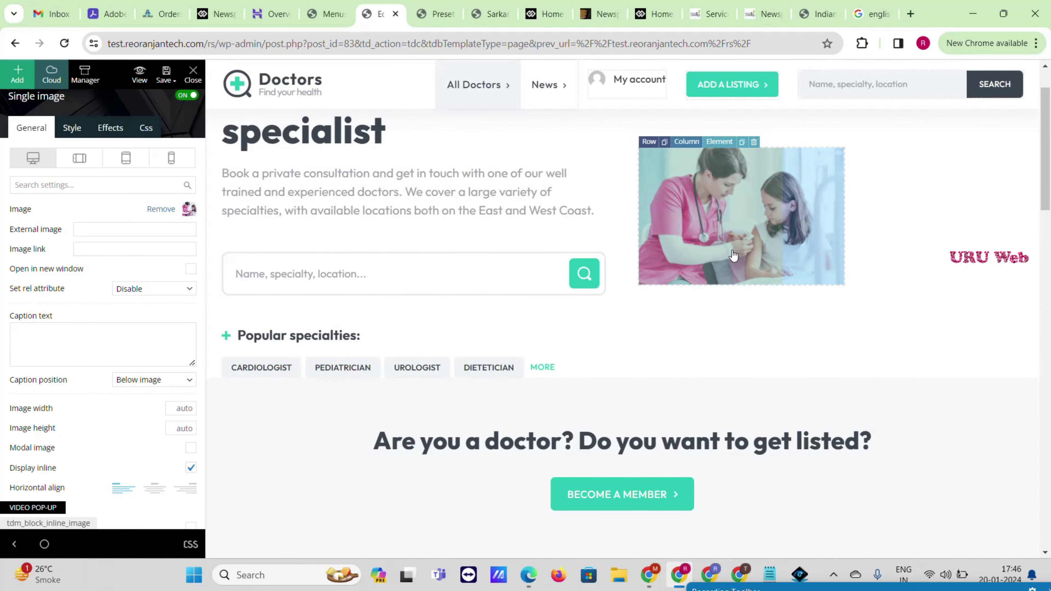
Step: Remove the nurse picture from the hero section, check hero-graphic.png's pixel dimensions in the media library, and insert it instead
left_click(164, 209)
left_click(189, 210)
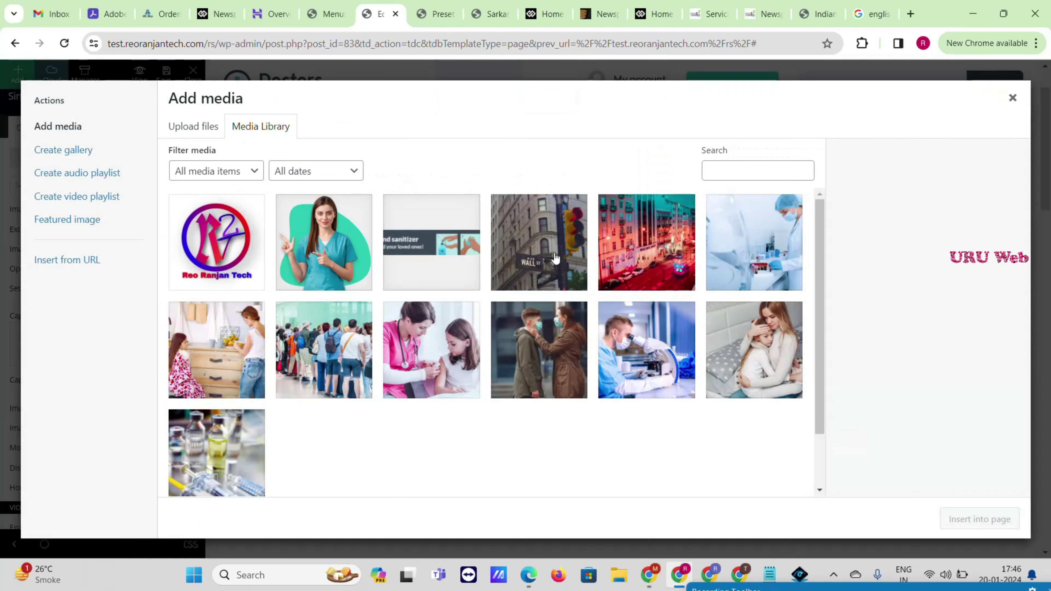
left_click(333, 258)
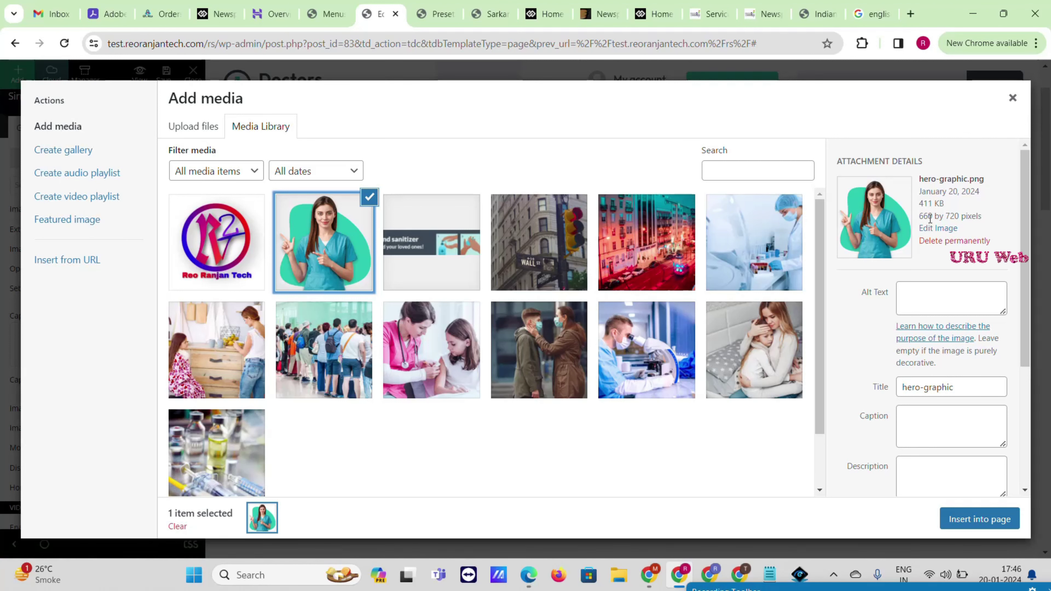
triple_click(944, 216)
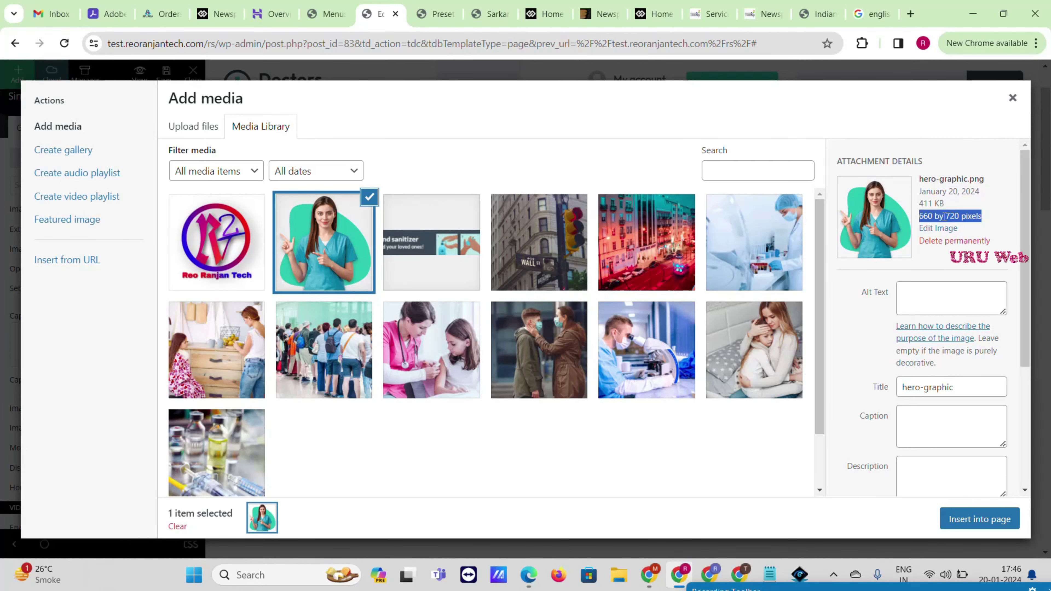
left_click(970, 522)
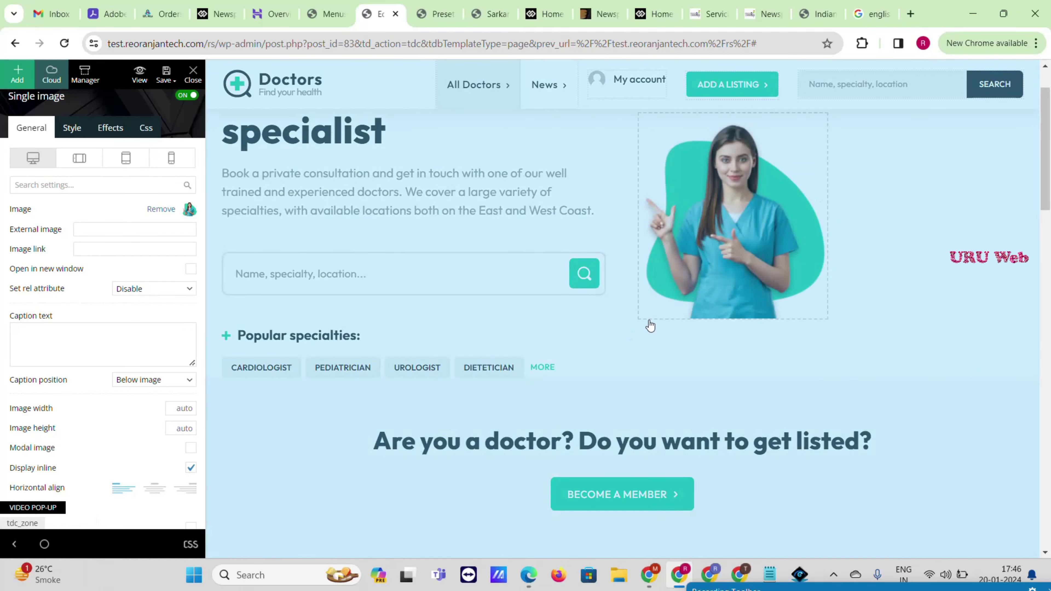
scroll(786, 158, "up", 2)
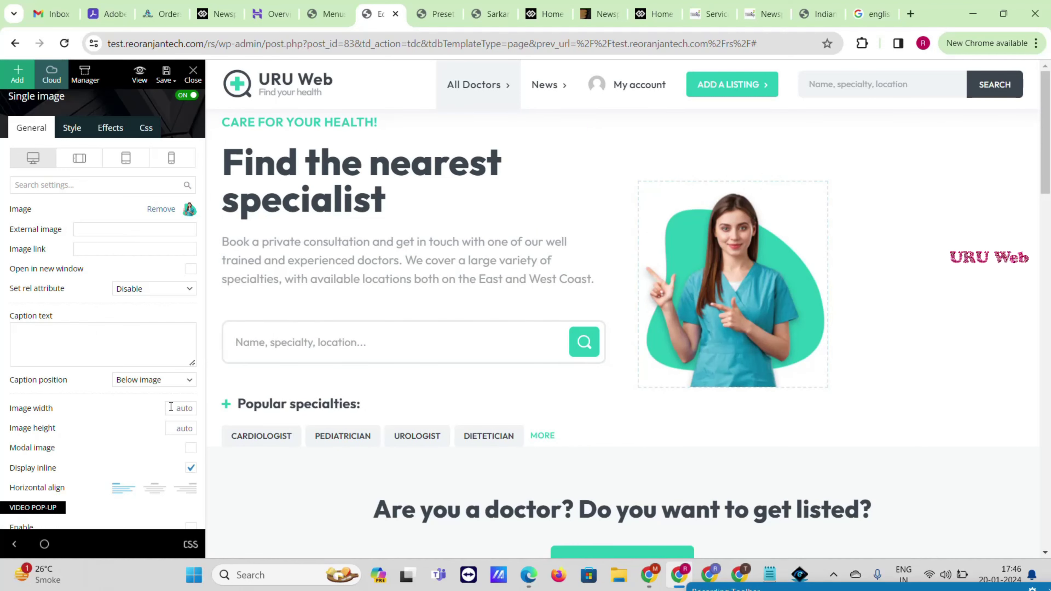
scroll(247, 324, "down", 10)
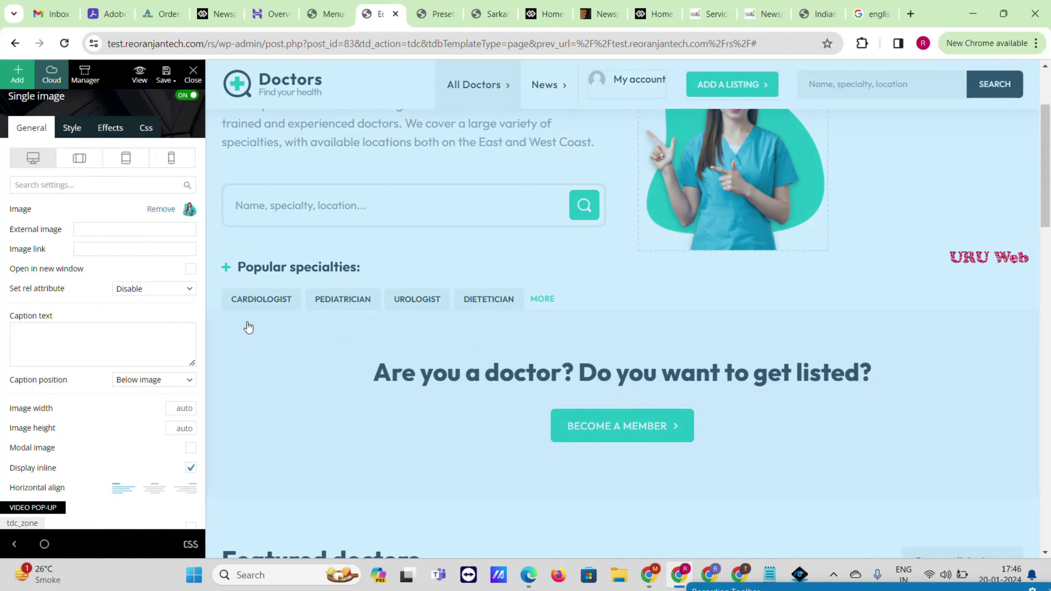
Step: Review the page's remaining sections down to the footer and inspect the footer's logo, Latest Articles block and Company menu
scroll(420, 249, "down", 6)
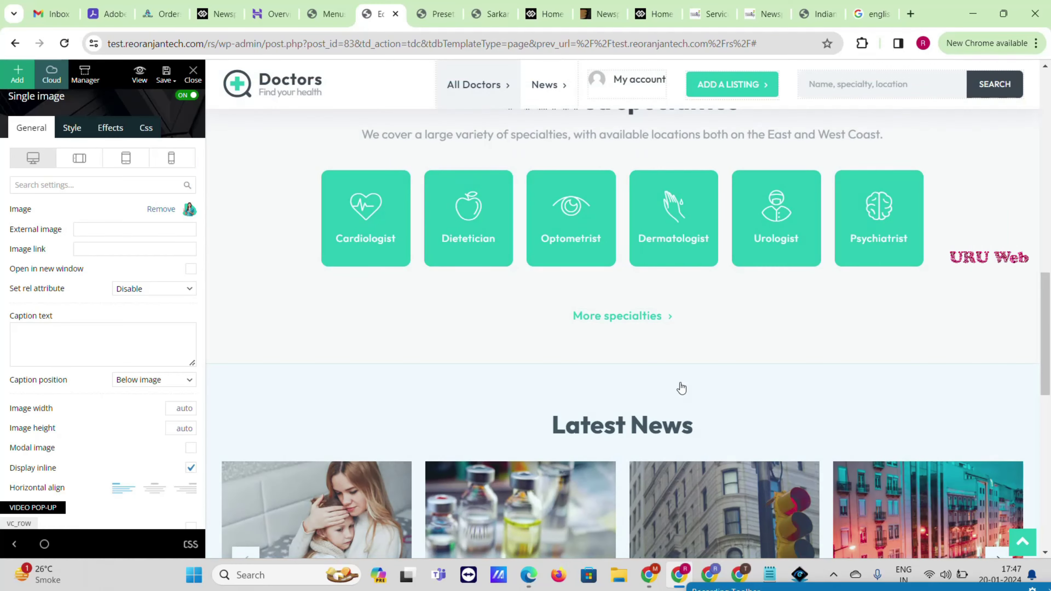
scroll(629, 312, "down", 6)
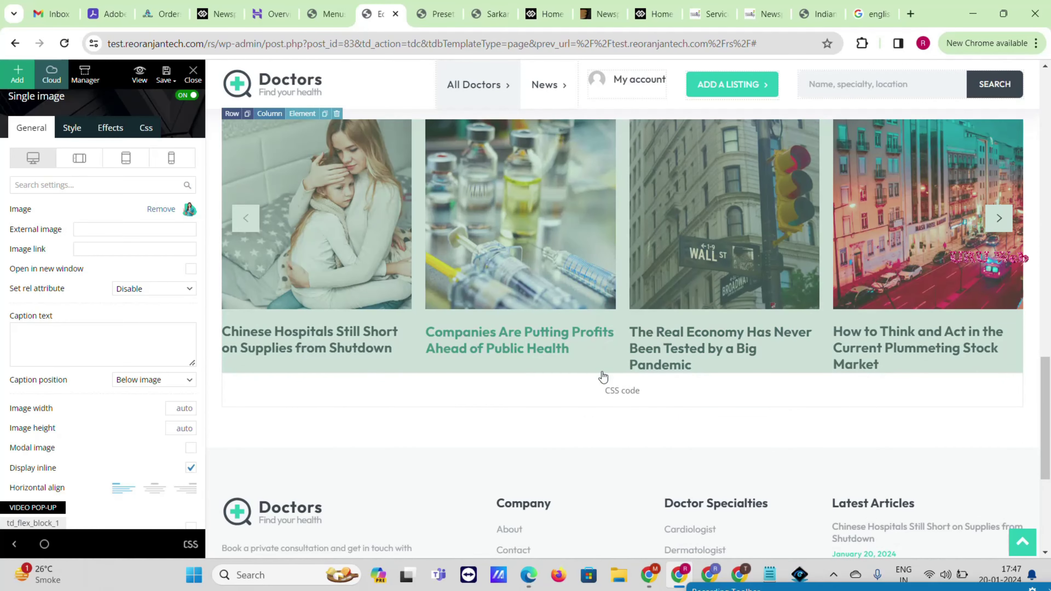
scroll(603, 371, "down", 5)
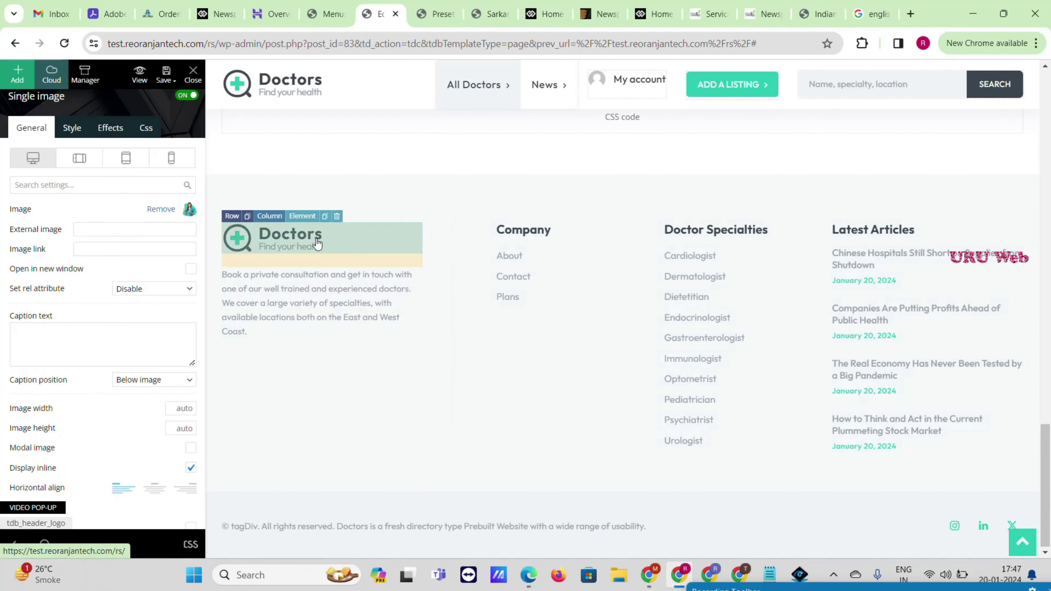
left_click(285, 238)
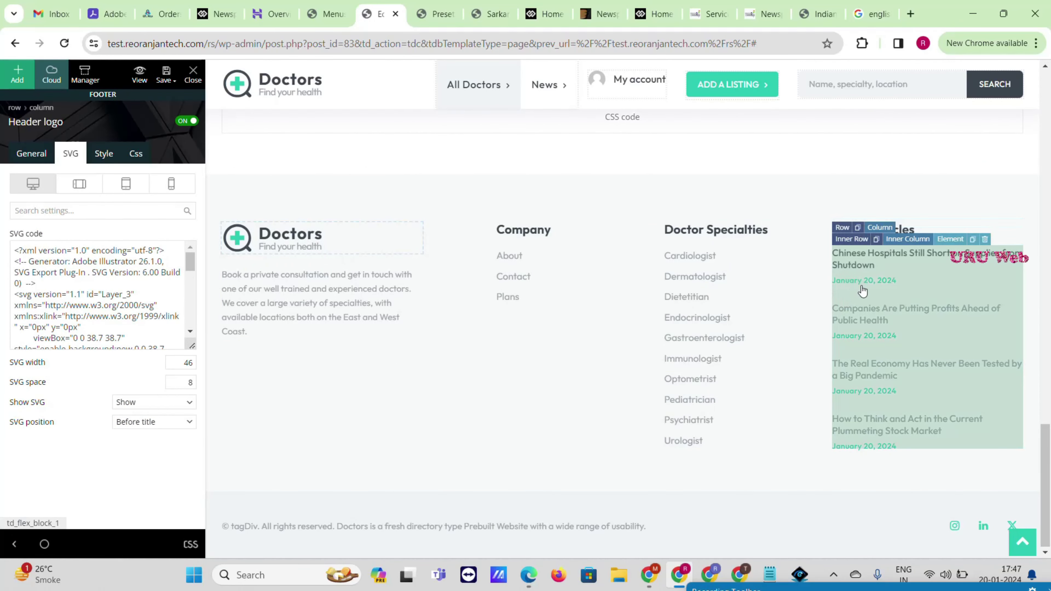
left_click(861, 291)
left_click(519, 265)
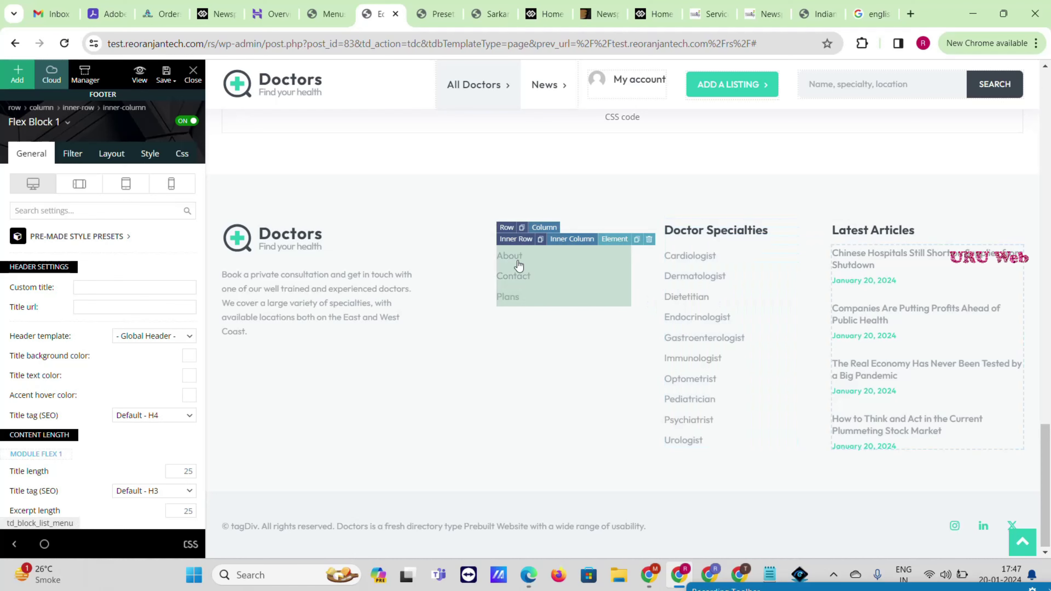
Step: Inspect the description, color, font and display restriction settings of the footer's copyright text
left_click(536, 533)
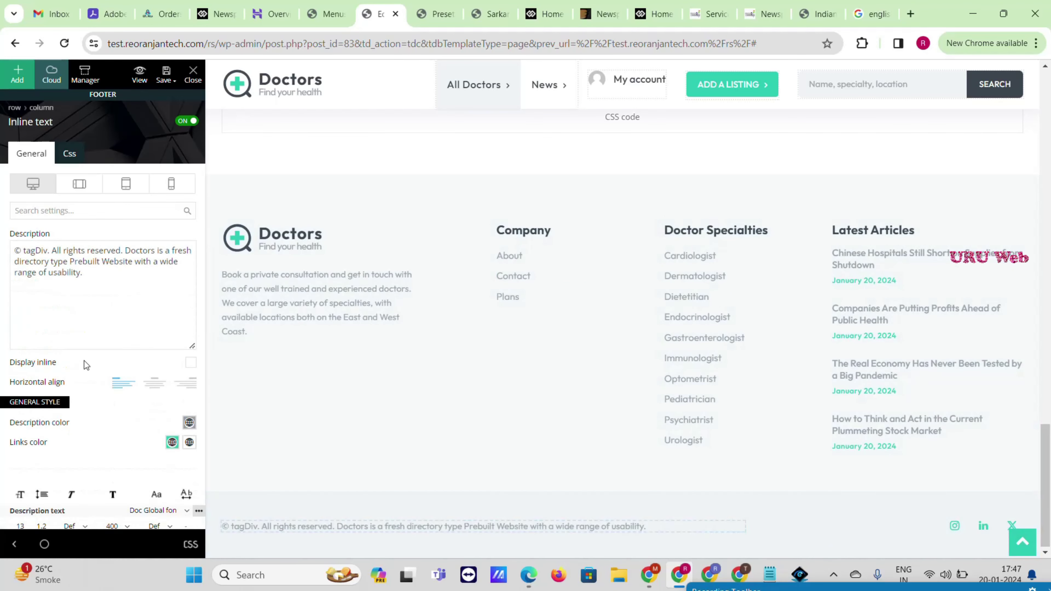
scroll(83, 331, "down", 4)
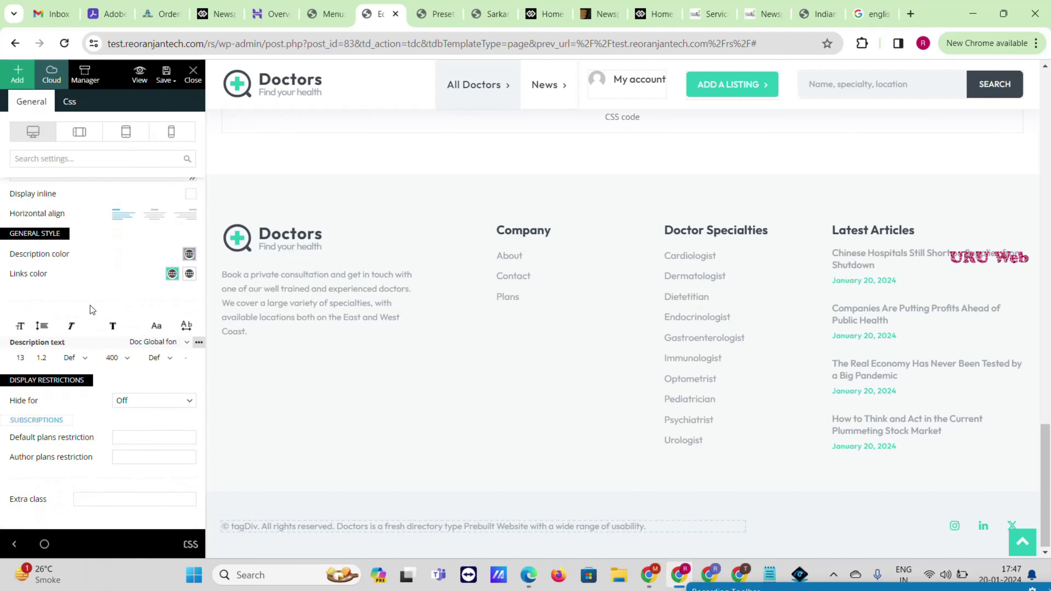
scroll(136, 322, "up", 4)
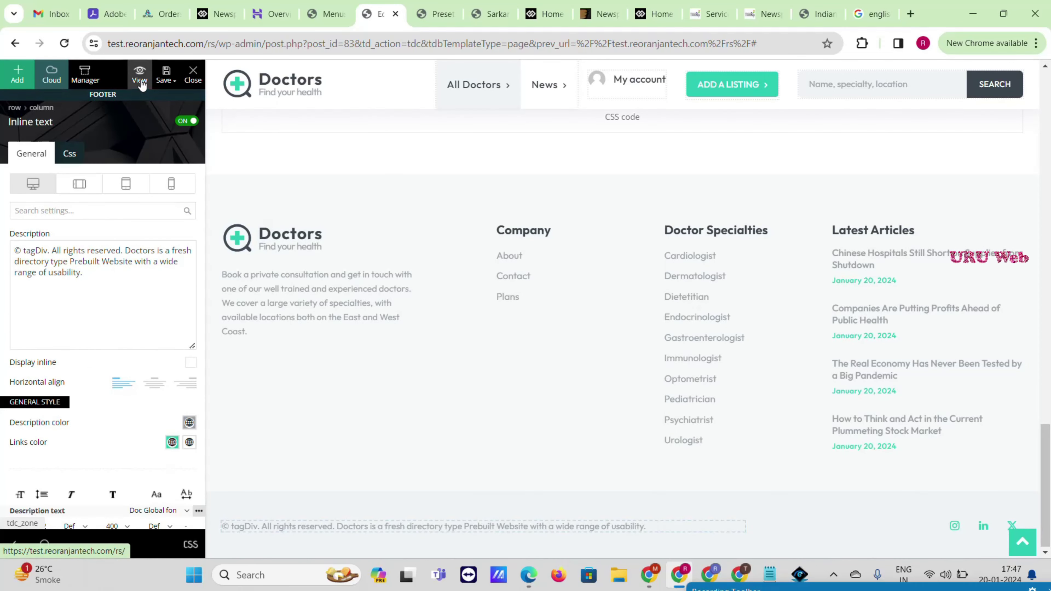
Step: Open the page's live view briefly, close it, and save the page with its footer in the composer
left_click(140, 74)
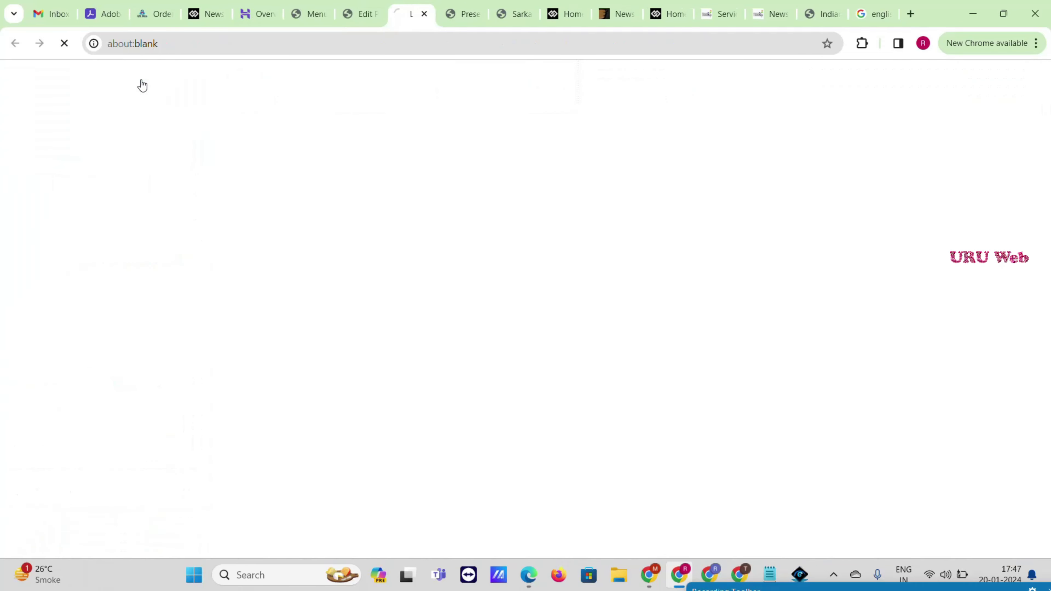
left_click(424, 14)
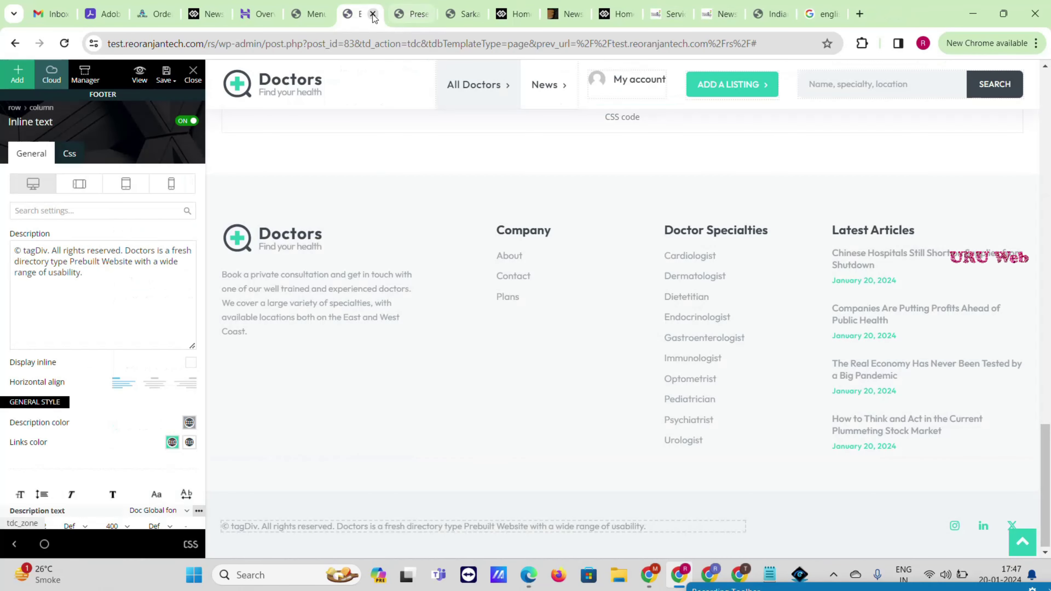
left_click(165, 85)
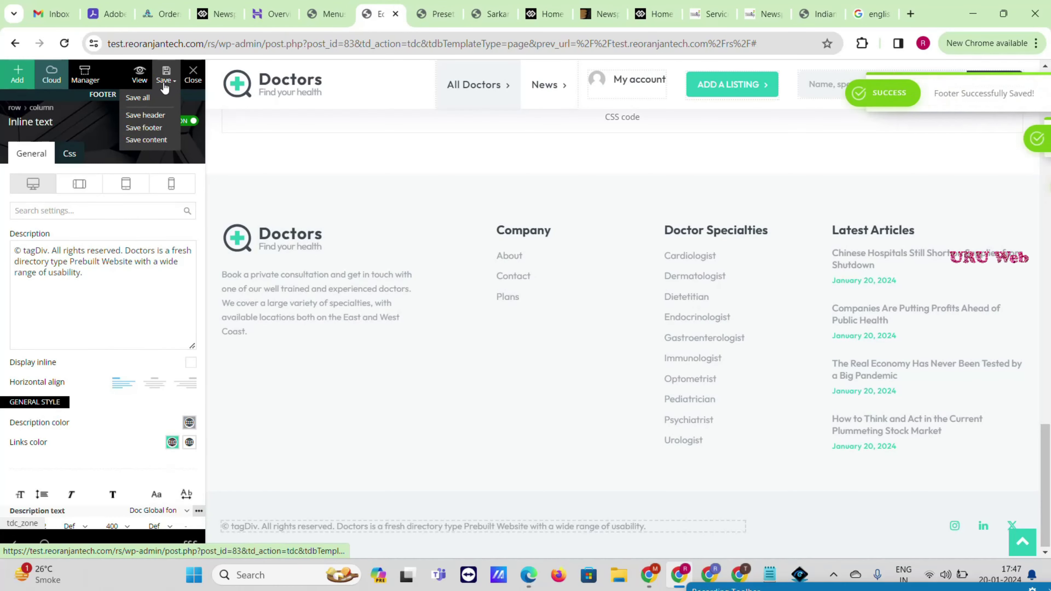